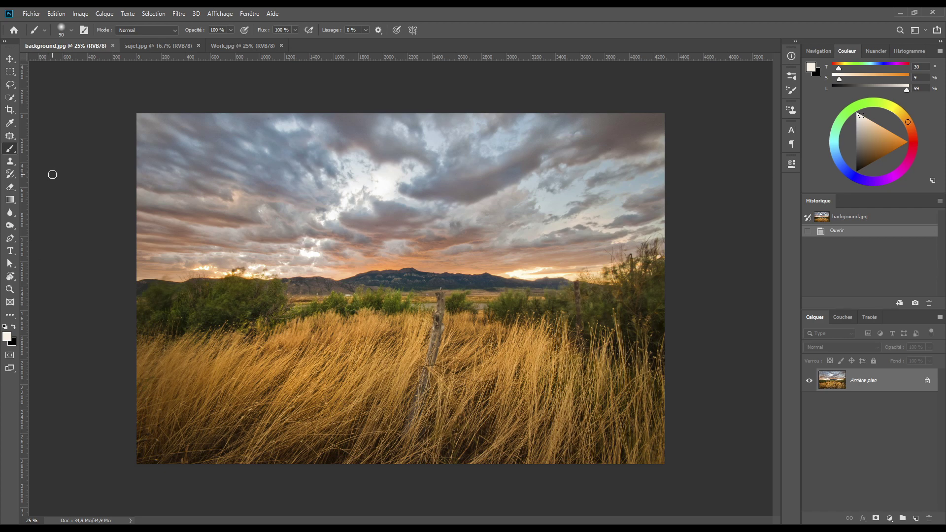
# - Look over the sujet.jpg and Work.jpg images, and examine the grain in the sky of background.jpg up close
pyautogui.click(158, 47)
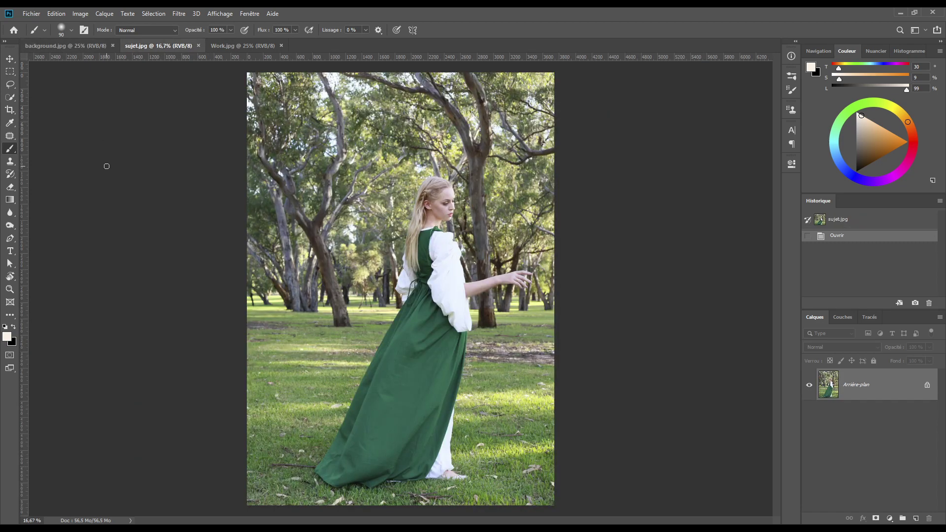
pyautogui.click(248, 46)
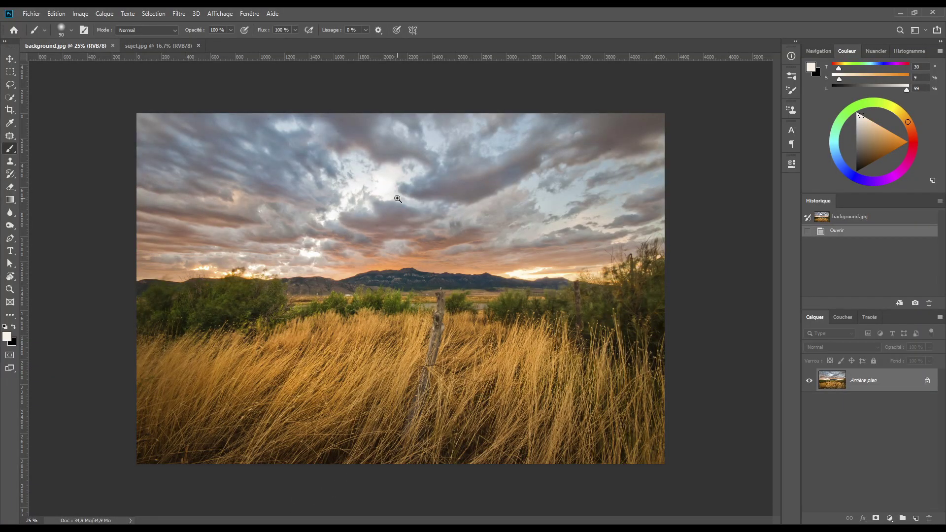
pyautogui.moveTo(398, 199); pyautogui.dragTo(398, 198)
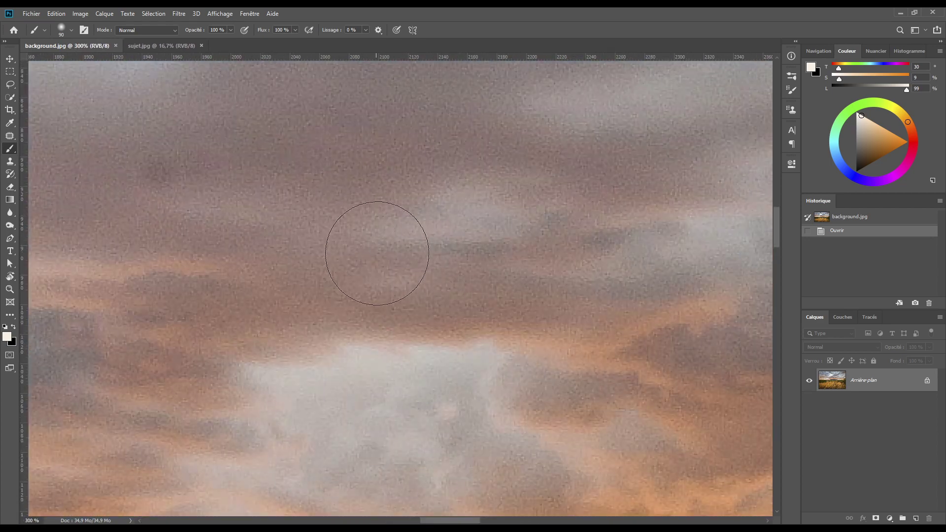
pyautogui.scroll(-5, 378, 251)
pyautogui.scroll(4, 380, 250)
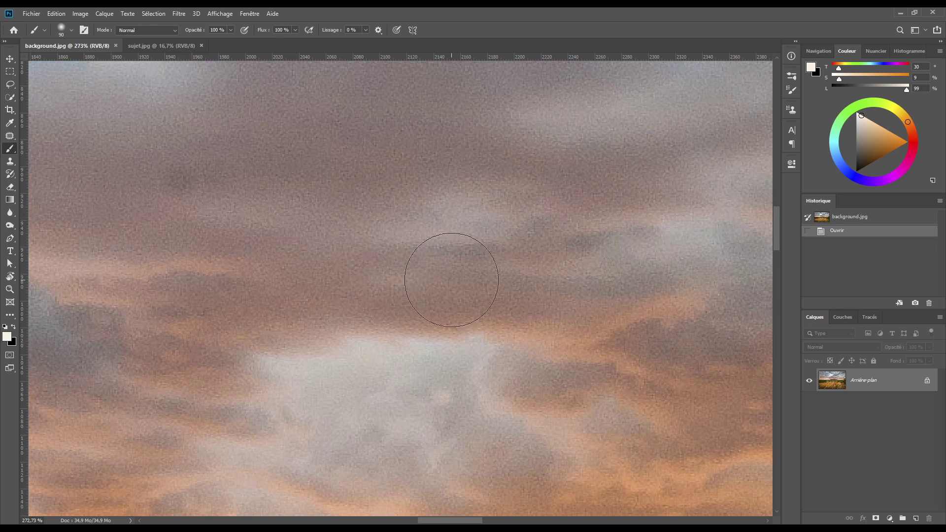
pyautogui.hotkey('ctrl', '0')
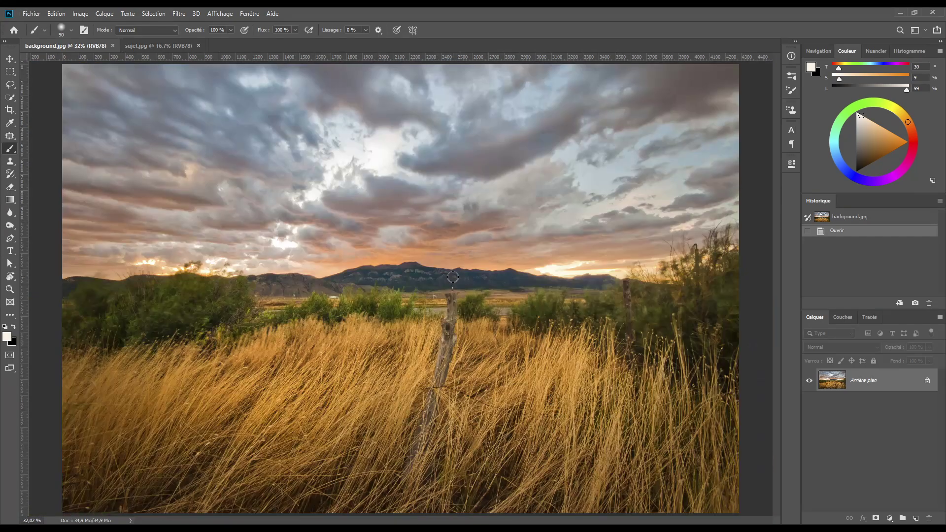
# - Unlock the background layer of background.jpg and convert it to a smart object
pyautogui.click(927, 381)
pyautogui.rightClick(889, 384)
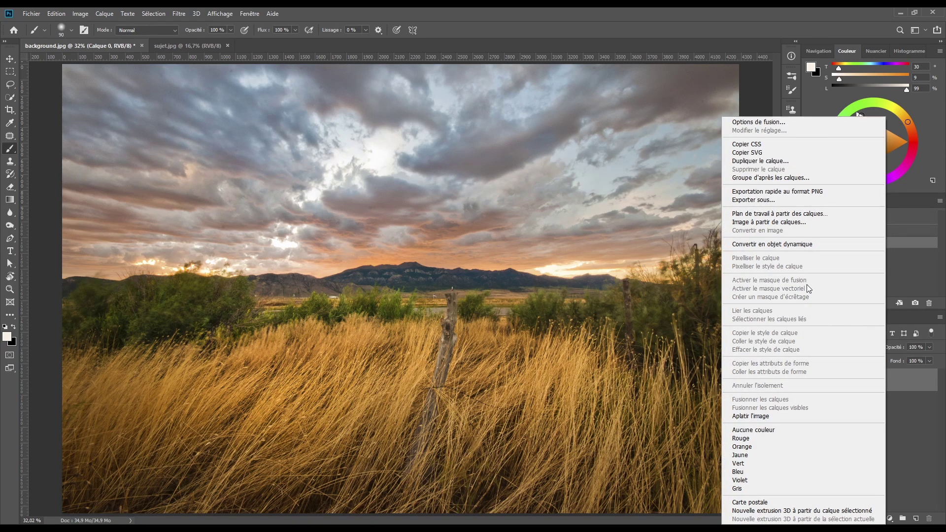
pyautogui.click(791, 244)
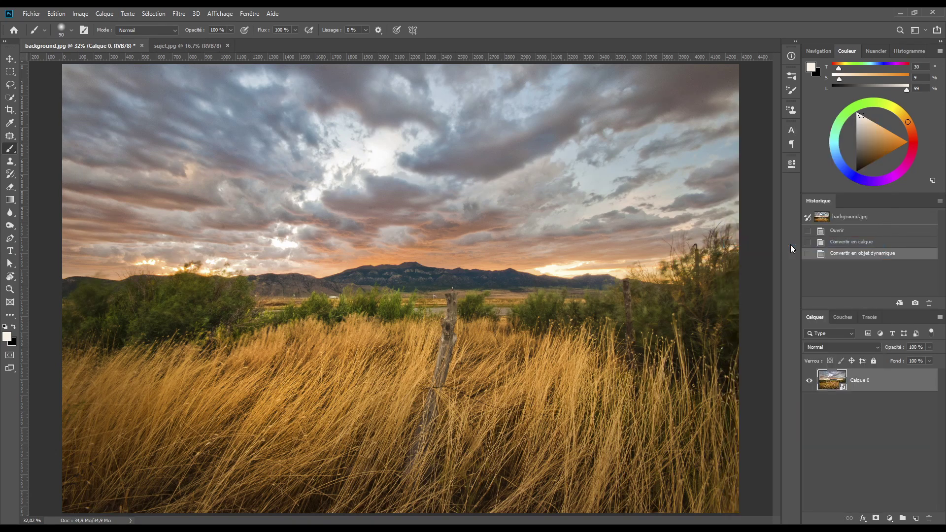
# - Apply a Camera Raw smart filter to the landscape layer with luminance noise reduction set to 43
pyautogui.click(180, 14)
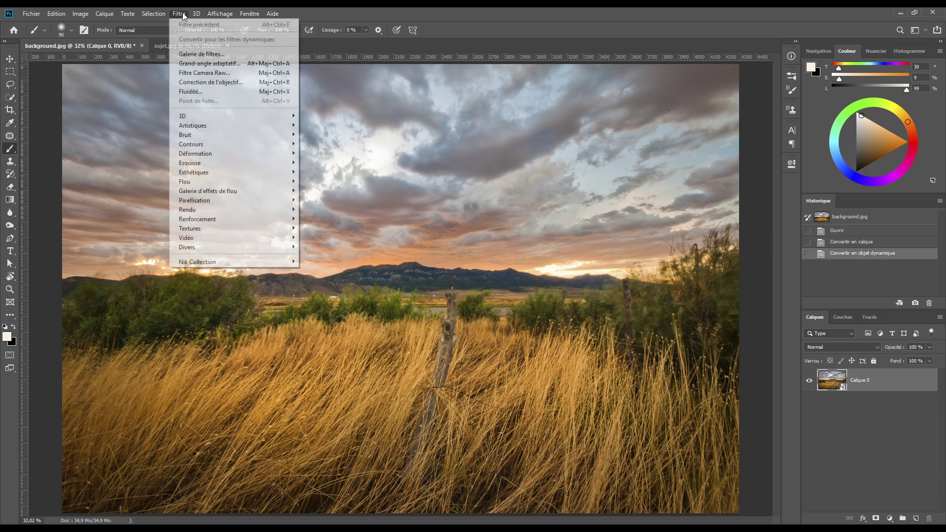
pyautogui.click(194, 73)
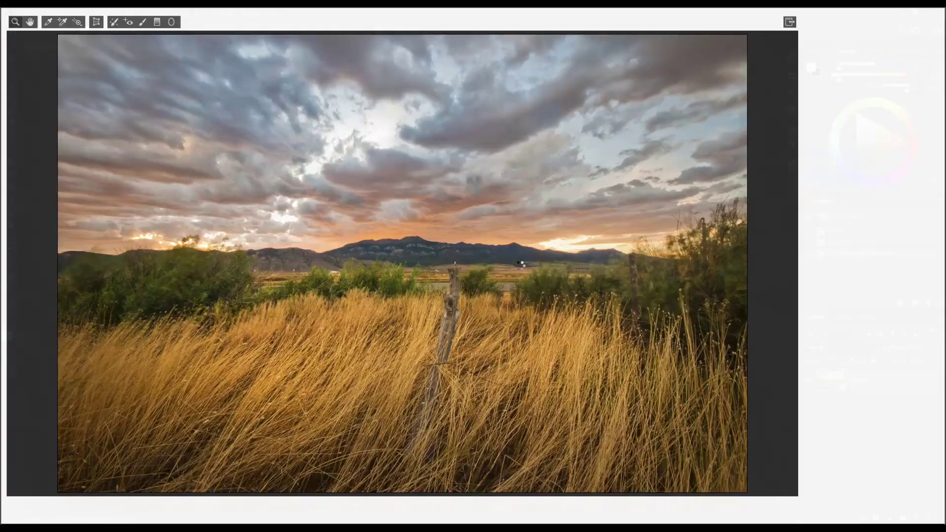
pyautogui.click(832, 99)
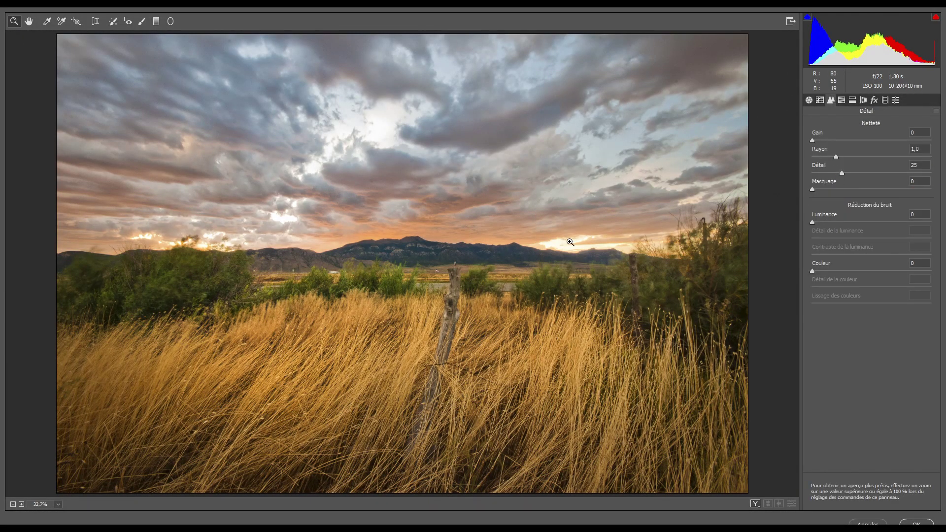
pyautogui.click(371, 211)
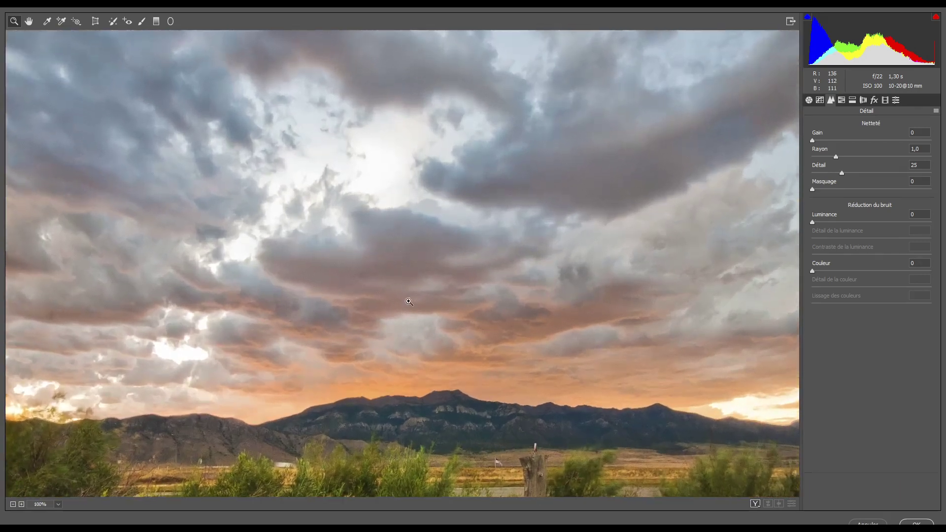
pyautogui.click(406, 212)
pyautogui.click(410, 306)
pyautogui.click(424, 305)
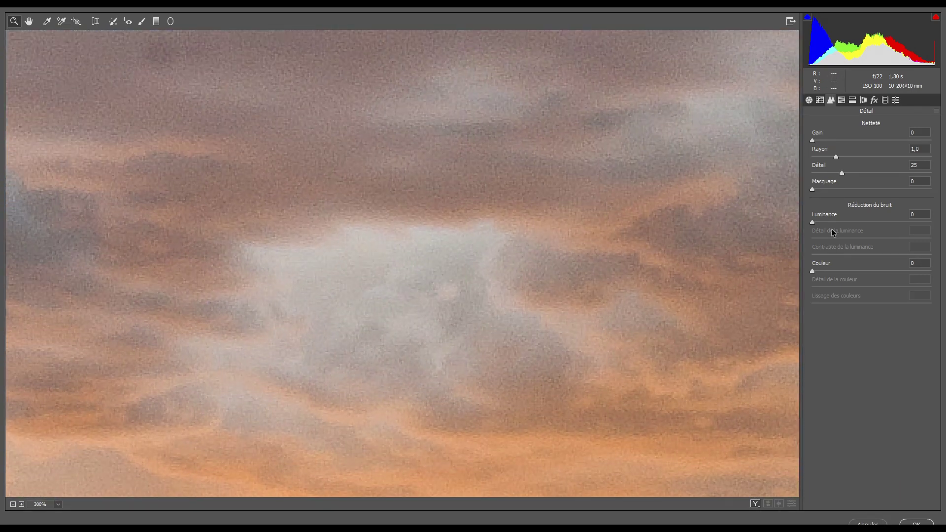
pyautogui.moveTo(812, 222); pyautogui.dragTo(844, 221)
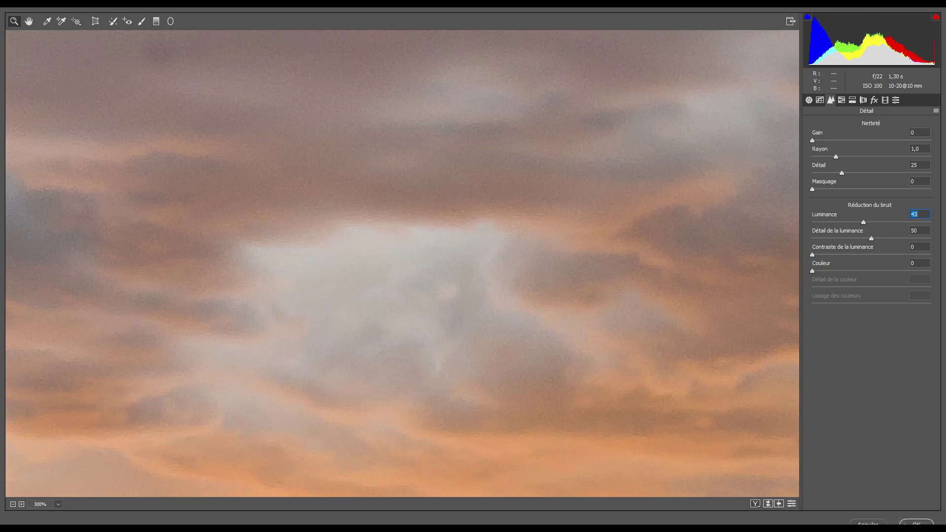
pyautogui.click(916, 523)
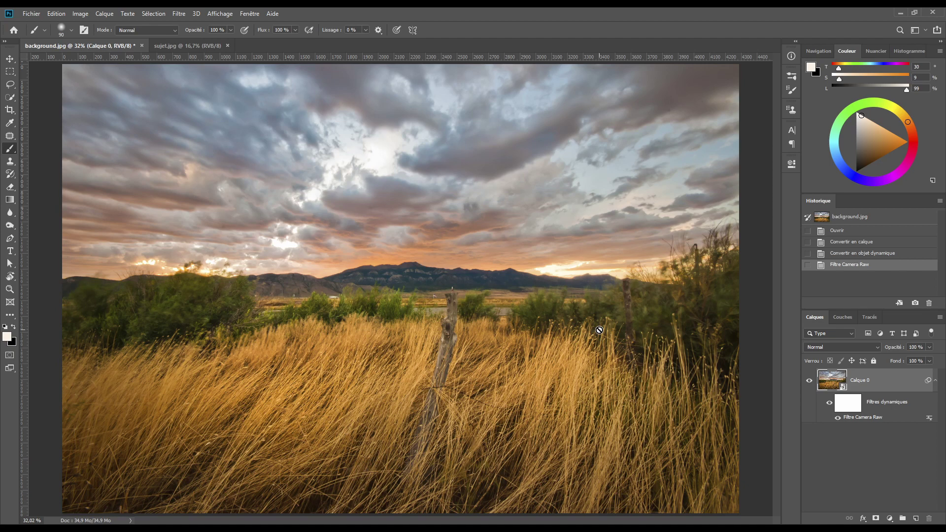
# - Target the Camera Raw smart filter's mask and prepare an enlarged soft round black brush with 40% hardness
pyautogui.click(851, 407)
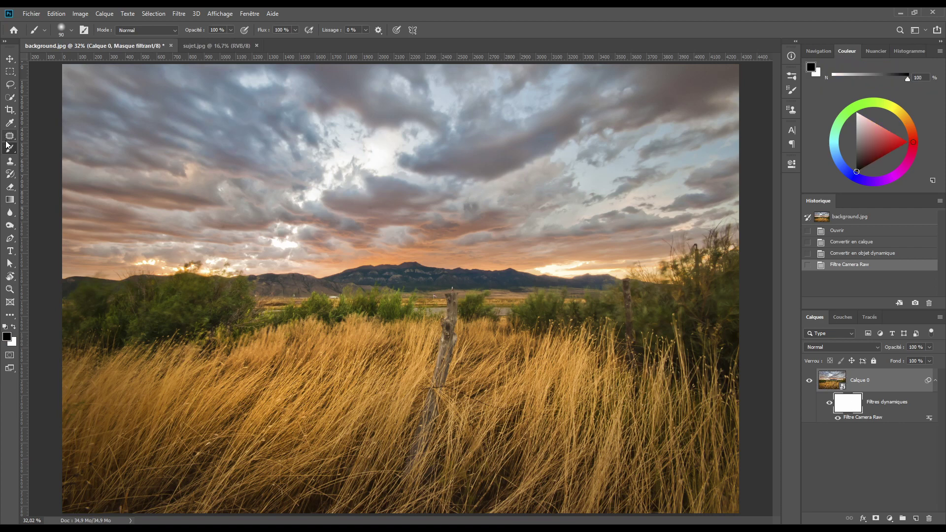
pyautogui.rightClick(155, 150)
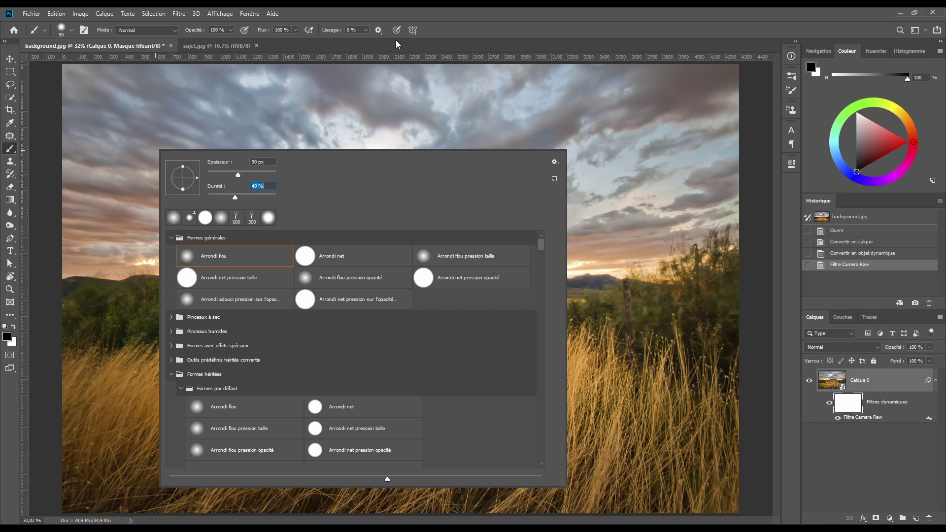
pyautogui.press('Return')
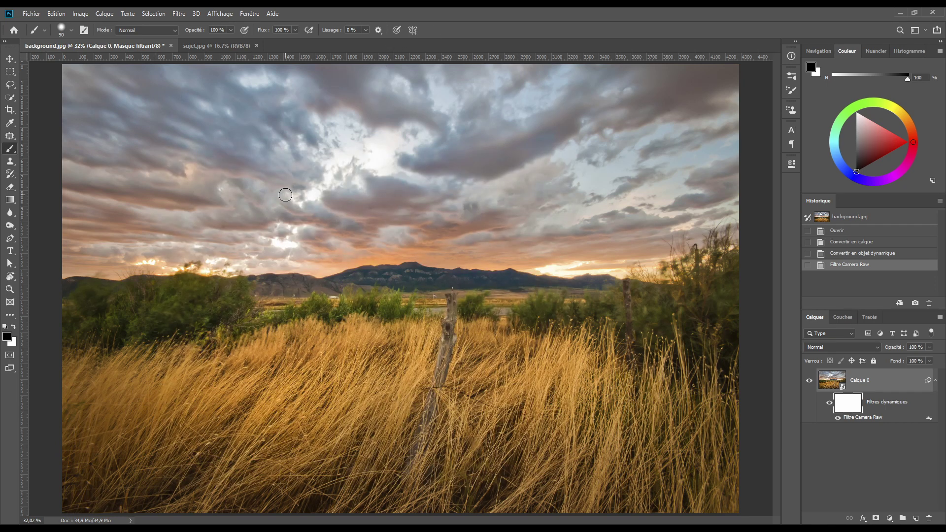
pyautogui.press(']')
pyautogui.press(']')
pyautogui.press(']')
pyautogui.press(']')
pyautogui.press(']')
pyautogui.press(']')
pyautogui.press(']')
pyautogui.press(']')
pyautogui.press(']')
pyautogui.press(']')
# - In sujet.jpg, start a Pen tool path at the woman's hairline and trace down her forehead to the far eyebrow
pyautogui.click(223, 46)
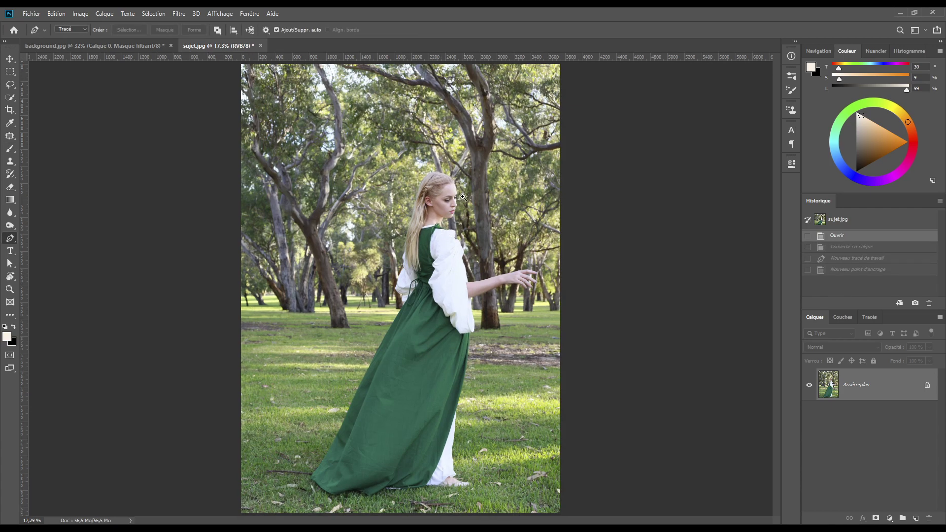
pyautogui.click(463, 197)
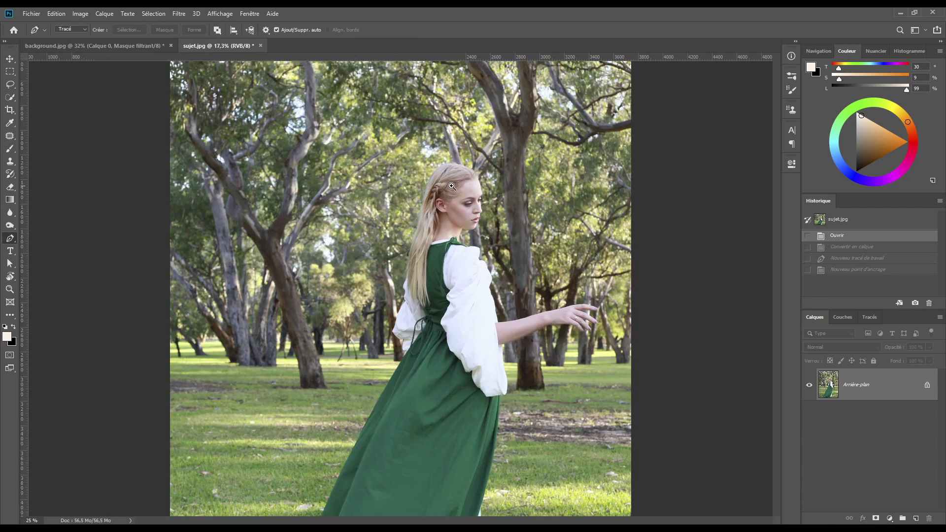
pyautogui.click(473, 203)
pyautogui.click(484, 208)
pyautogui.click(494, 213)
pyautogui.click(505, 219)
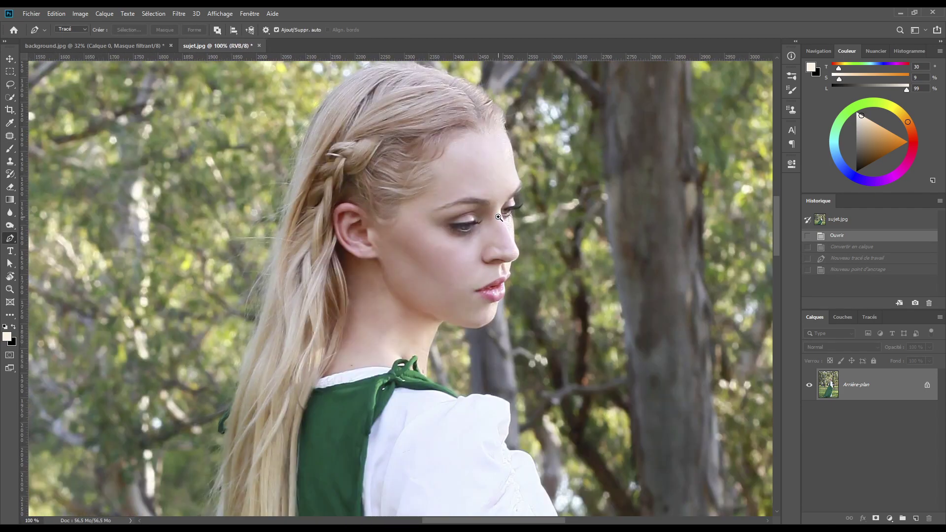
pyautogui.click(505, 219)
pyautogui.moveTo(498, 246); pyautogui.dragTo(439, 416)
pyautogui.hotkey('ctrl', 'r')
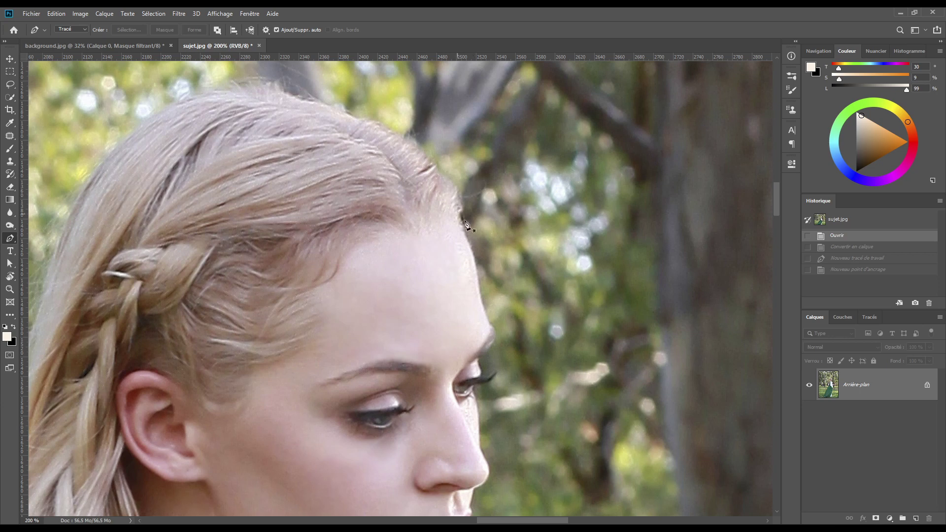
pyautogui.moveTo(461, 222); pyautogui.dragTo(477, 274)
pyautogui.click(468, 243)
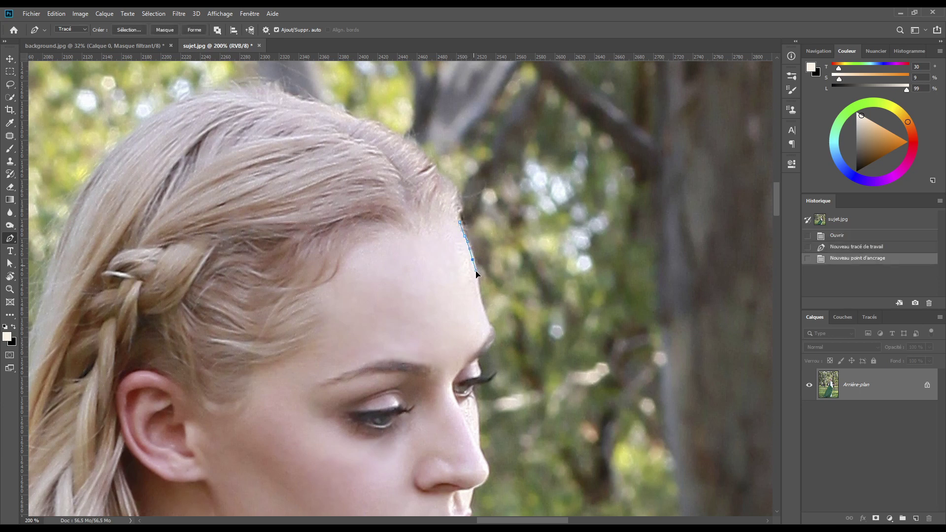
pyautogui.click(476, 279)
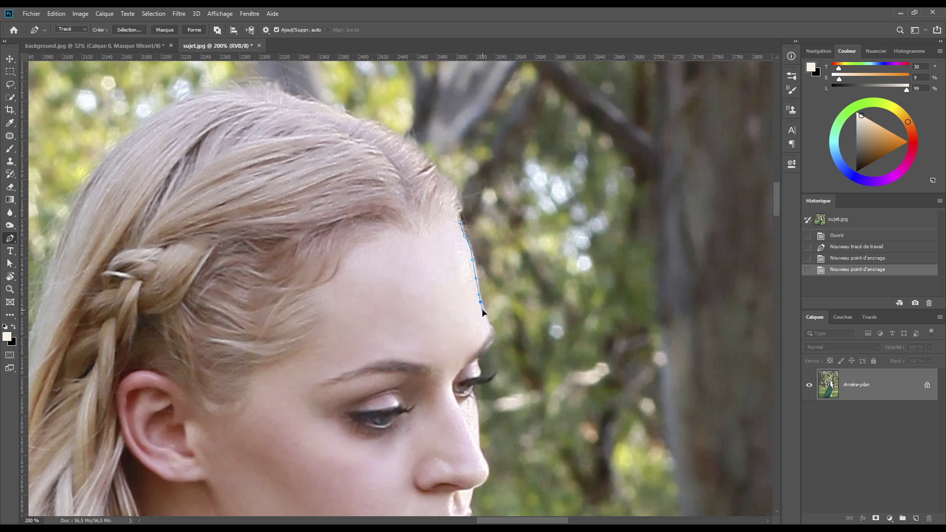
pyautogui.click(485, 315)
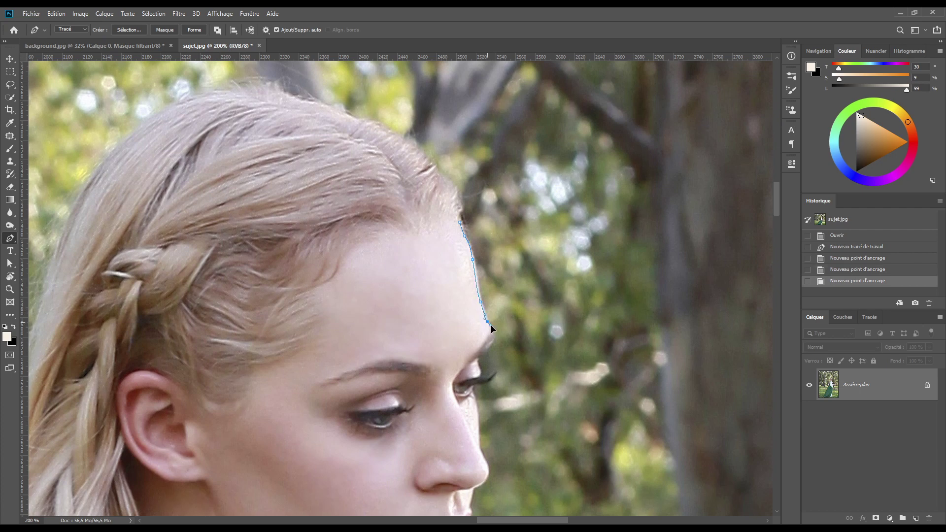
pyautogui.moveTo(493, 328); pyautogui.dragTo(495, 340)
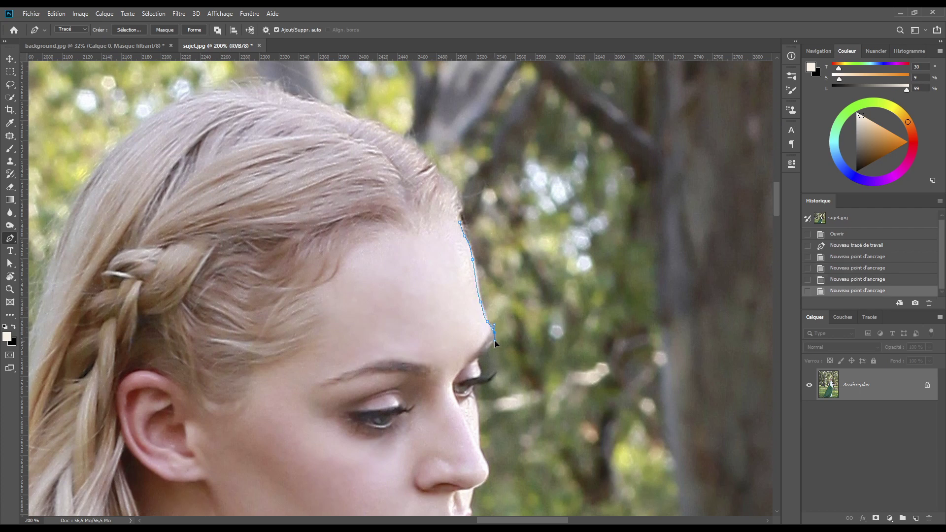
pyautogui.click(477, 357)
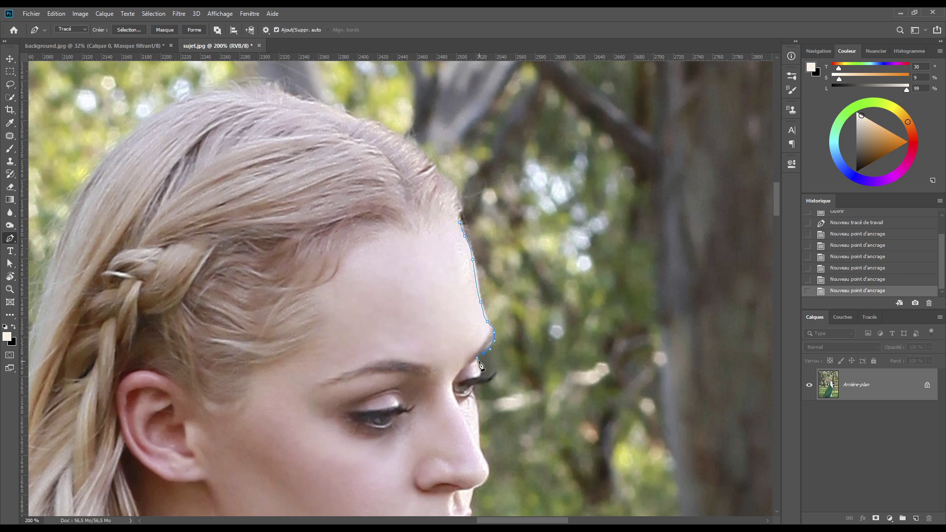
# - Continue the path over the far eyelid, around the eyelashes and along the nose to its base
pyautogui.moveTo(479, 373); pyautogui.dragTo(483, 378)
pyautogui.hotkey('ctrl', '+')
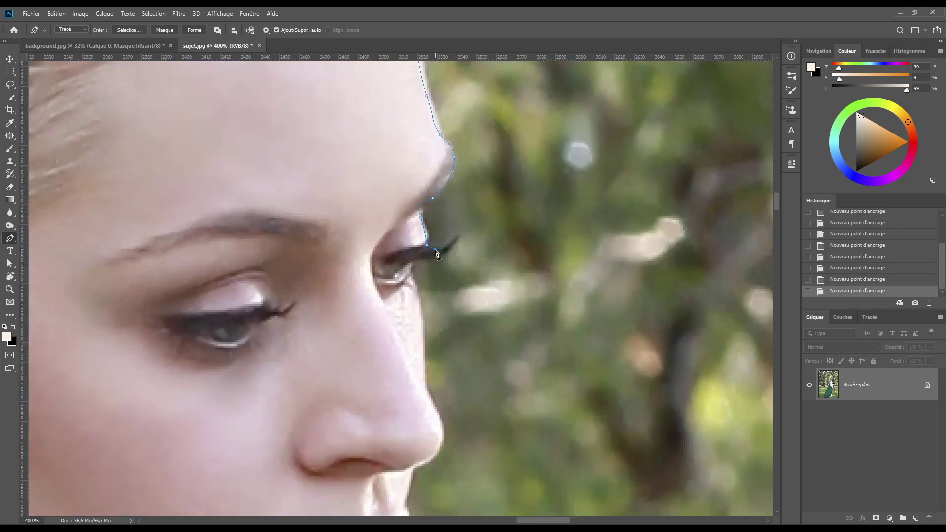
pyautogui.moveTo(423, 377); pyautogui.dragTo(430, 407)
pyautogui.scroll(-5, 430, 407)
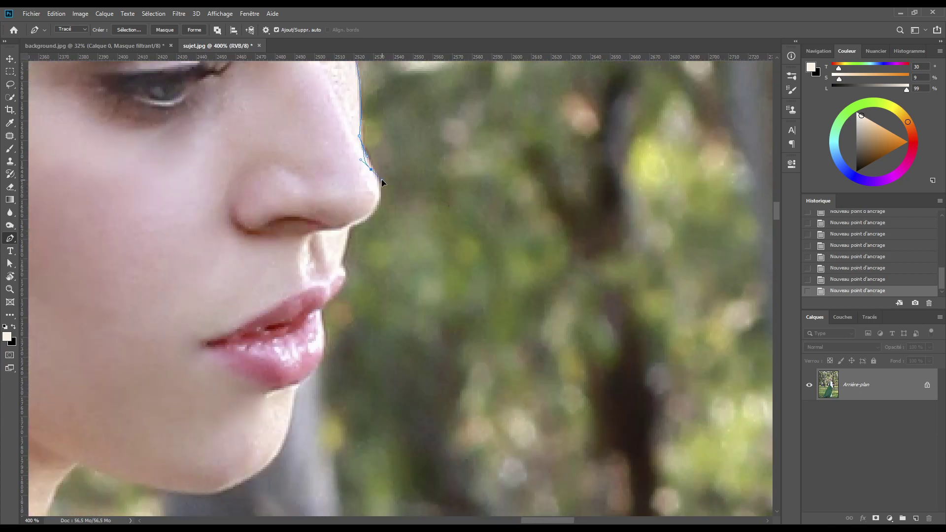
pyautogui.scroll(2, 381, 179)
pyautogui.click(405, 284)
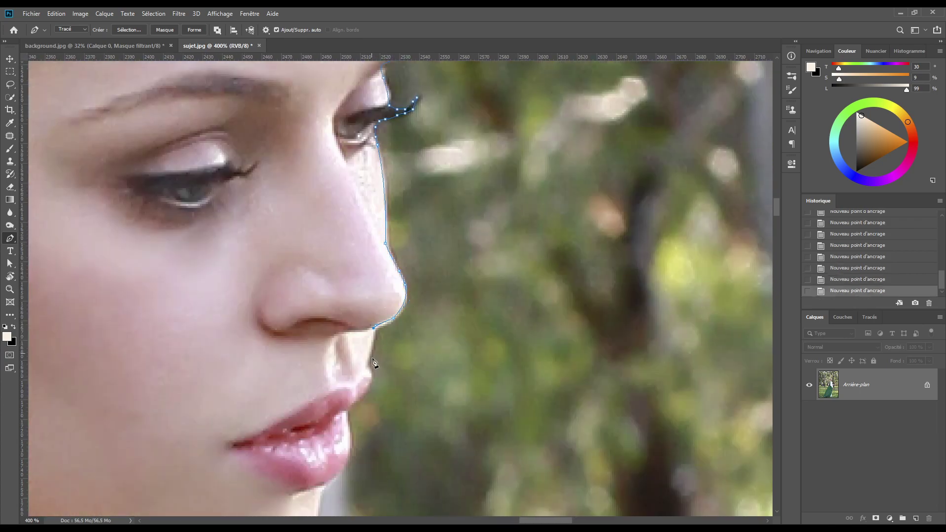
# - Trace the path from below the nose around the upper and lower lips
pyautogui.moveTo(366, 361); pyautogui.dragTo(371, 373)
pyautogui.click(350, 409)
pyautogui.scroll(-4, 349, 414)
pyautogui.click(353, 242)
pyautogui.moveTo(325, 279); pyautogui.dragTo(322, 292)
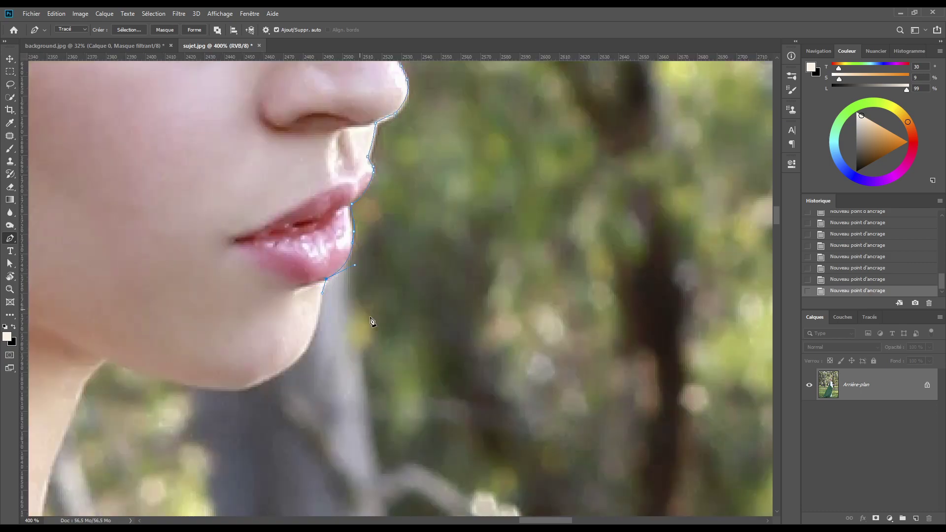
# - Extend the path around the chin and down the front of the neck to the green dress strap
pyautogui.click(314, 330)
pyautogui.moveTo(265, 379); pyautogui.dragTo(231, 392)
pyautogui.scroll(-3, 229, 391)
pyautogui.hscroll(-5, 230, 391)
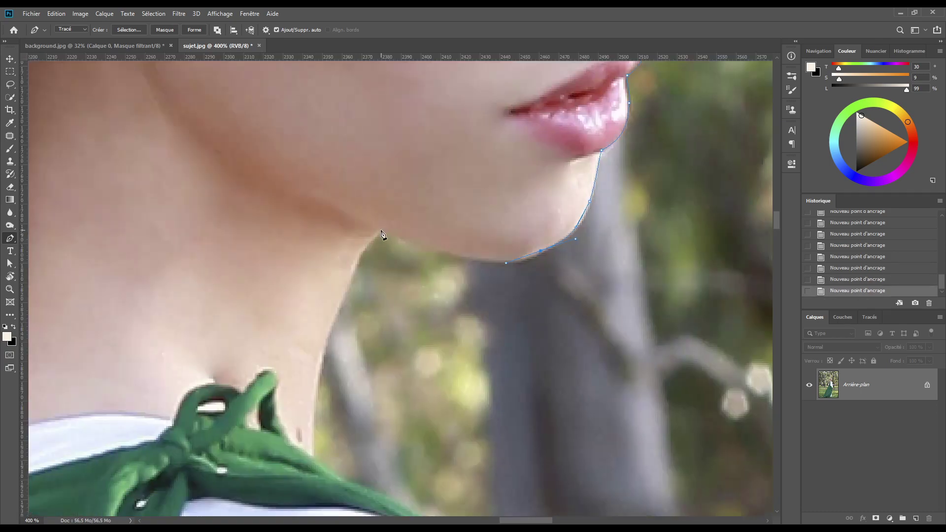
pyautogui.click(329, 327)
pyautogui.moveTo(313, 453); pyautogui.dragTo(319, 483)
pyautogui.scroll(-4, 220, 263)
pyautogui.hscroll(3, 221, 263)
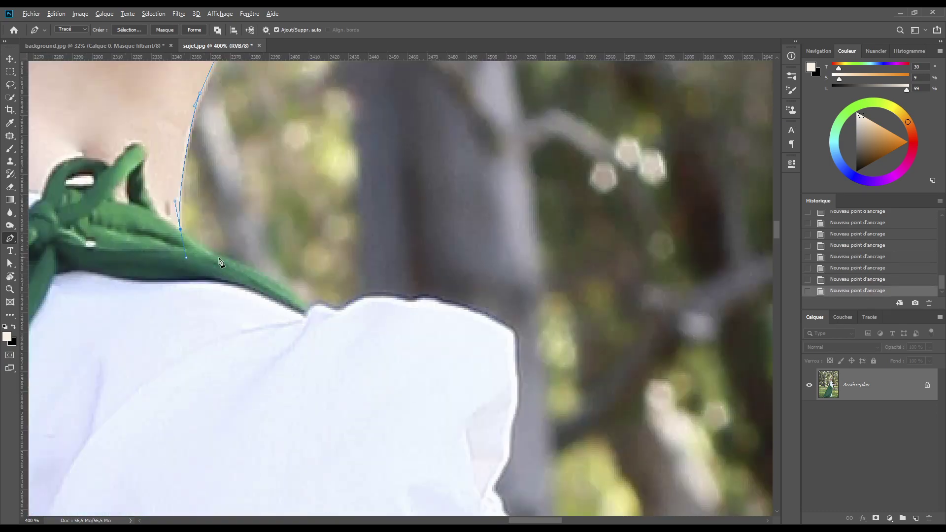
# - Trace the path along the green strap and over the top of the white sleeve at the shoulder
pyautogui.click(227, 259)
pyautogui.click(294, 294)
pyautogui.click(304, 311)
pyautogui.click(358, 301)
pyautogui.click(419, 301)
pyautogui.click(514, 350)
pyautogui.scroll(-4, 471, 193)
pyautogui.hscroll(2, 471, 193)
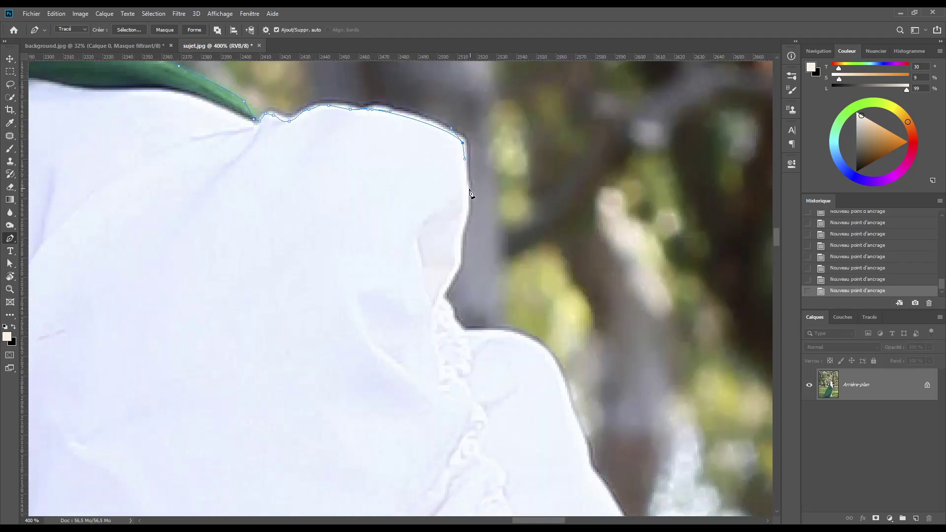
# - Follow the outer edge of the puffed white sleeve with curved anchor points down to its inward fold
pyautogui.click(469, 217)
pyautogui.click(461, 328)
pyautogui.click(545, 345)
pyautogui.scroll(-5, 444, 281)
pyautogui.hscroll(2, 443, 281)
pyautogui.moveTo(488, 188); pyautogui.dragTo(486, 211)
pyautogui.moveTo(440, 321); pyautogui.dragTo(438, 340)
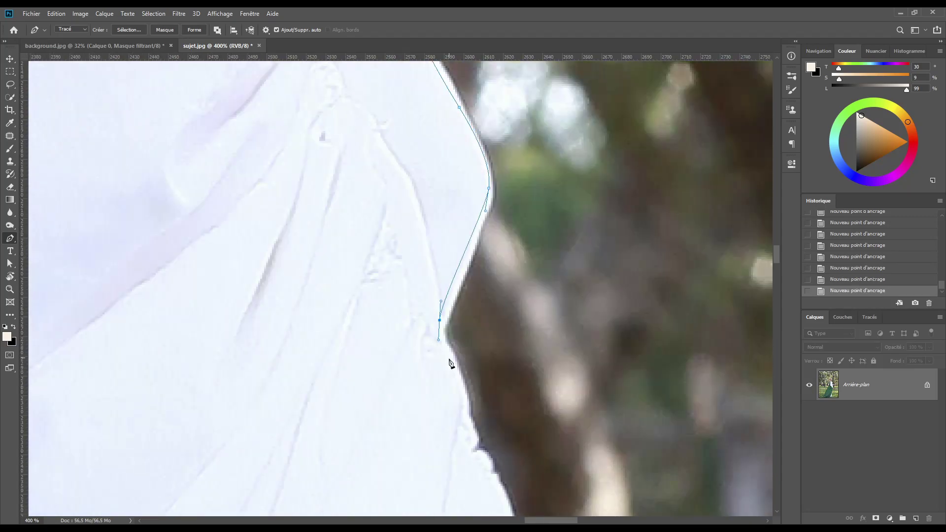
# - Extend the path down the lower sleeve edge to where it meets the forearm, and undo the last anchor change
pyautogui.scroll(-2, 451, 364)
pyautogui.scroll(-3, 419, 296)
pyautogui.moveTo(422, 173); pyautogui.dragTo(423, 212)
pyautogui.moveTo(455, 355); pyautogui.dragTo(456, 384)
pyautogui.hotkey('ctrl', 'z')
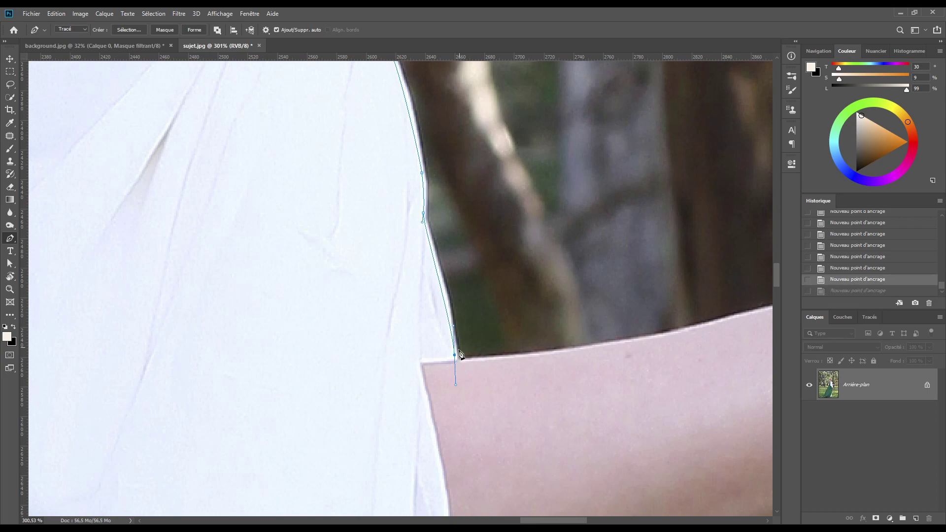
# - Run the path from the sleeve opening along the upper edge of the outstretched forearm towards the wrist
pyautogui.moveTo(459, 352); pyautogui.dragTo(477, 363)
pyautogui.click(725, 318)
pyautogui.hscroll(3, 493, 345)
pyautogui.click(426, 302)
pyautogui.click(552, 271)
pyautogui.click(688, 242)
# - Trace the back of the hand and go around the index finger, returning along its underside
pyautogui.hscroll(4, 493, 295)
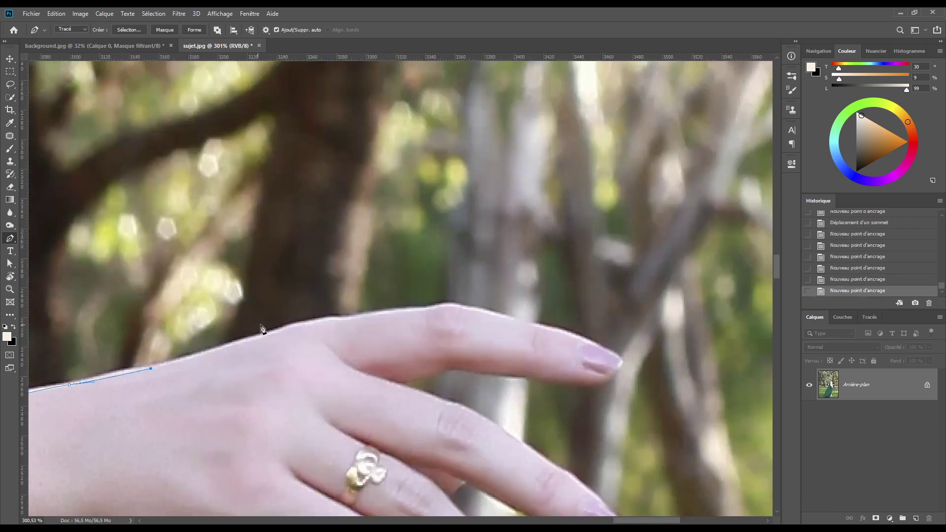
pyautogui.click(284, 330)
pyautogui.click(408, 311)
pyautogui.click(447, 309)
pyautogui.click(493, 316)
pyautogui.click(558, 332)
pyautogui.click(620, 356)
pyautogui.click(605, 383)
pyautogui.click(530, 379)
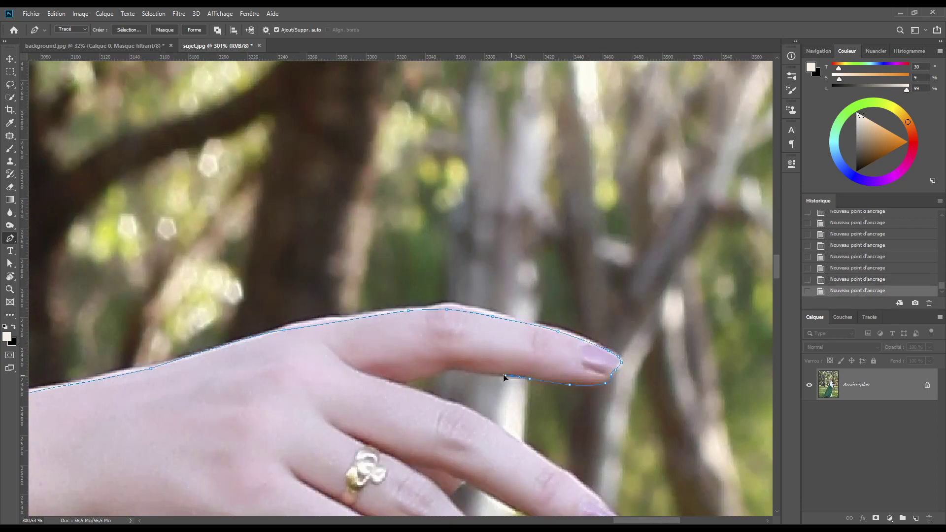
pyautogui.click(430, 374)
# - Outline the middle finger with anchor points along its upper edge, around the nail and back along its underside
pyautogui.click(443, 400)
pyautogui.scroll(-4, 444, 401)
pyautogui.hscroll(3, 444, 401)
pyautogui.click(369, 213)
pyautogui.click(444, 263)
pyautogui.click(492, 307)
pyautogui.click(455, 329)
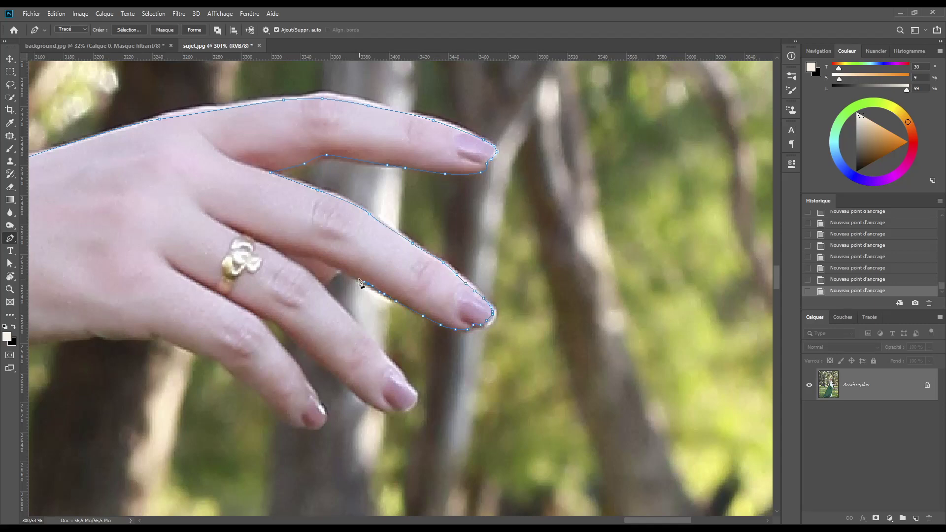
pyautogui.click(346, 271)
# - Trace the gap below the middle finger and the outline of the ring finger, and undo the last anchor point
pyautogui.click(302, 269)
pyautogui.click(360, 325)
pyautogui.click(417, 394)
pyautogui.click(378, 409)
pyautogui.click(325, 371)
pyautogui.click(250, 313)
pyautogui.hotkey('ctrl', 'z')
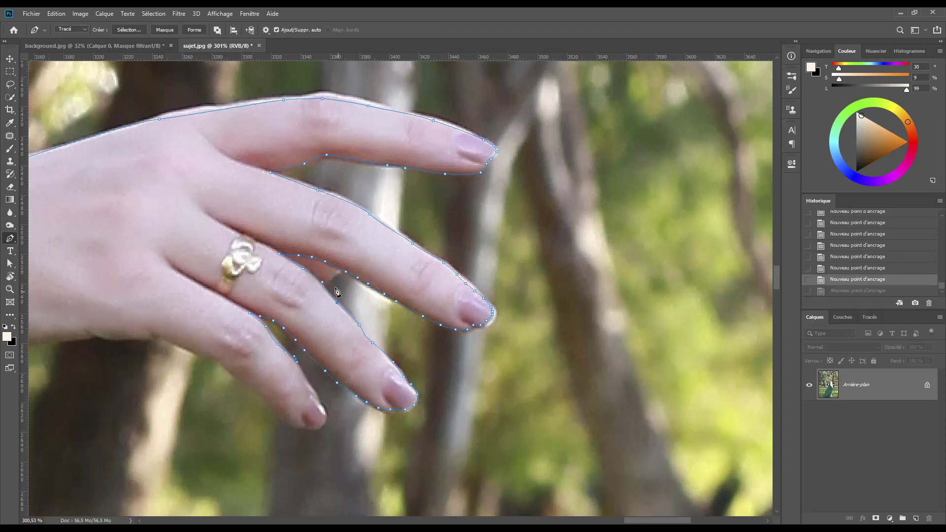
# - Outline the little finger down to its tip and back along its underside
pyautogui.scroll(-3, 337, 291)
pyautogui.hscroll(-3, 337, 291)
pyautogui.click(484, 301)
pyautogui.click(507, 340)
pyautogui.click(482, 356)
pyautogui.click(430, 324)
# - Extend the path along the underside of the palm, wrist and forearm back to the white sleeve
pyautogui.click(312, 251)
pyautogui.click(75, 268)
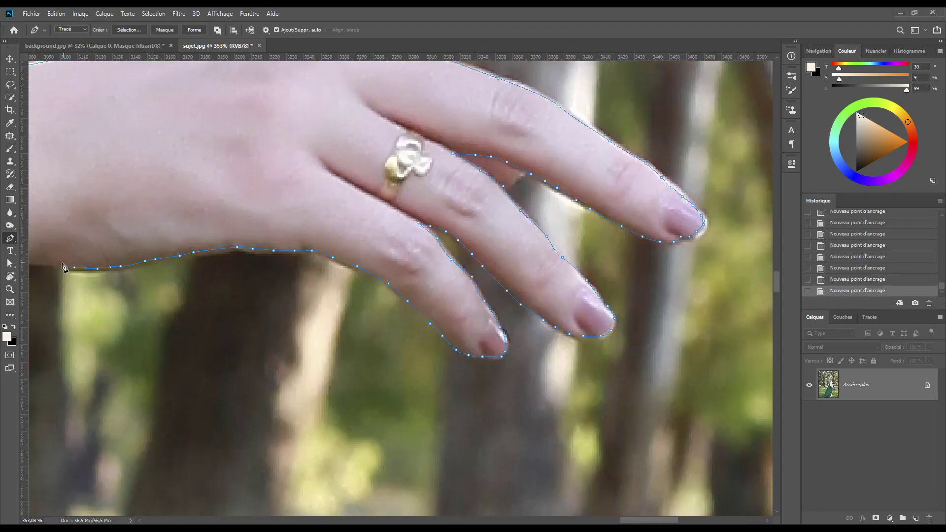
pyautogui.hscroll(-5, 64, 267)
pyautogui.scroll(-3, 583, 291)
pyautogui.hscroll(-5, 170, 345)
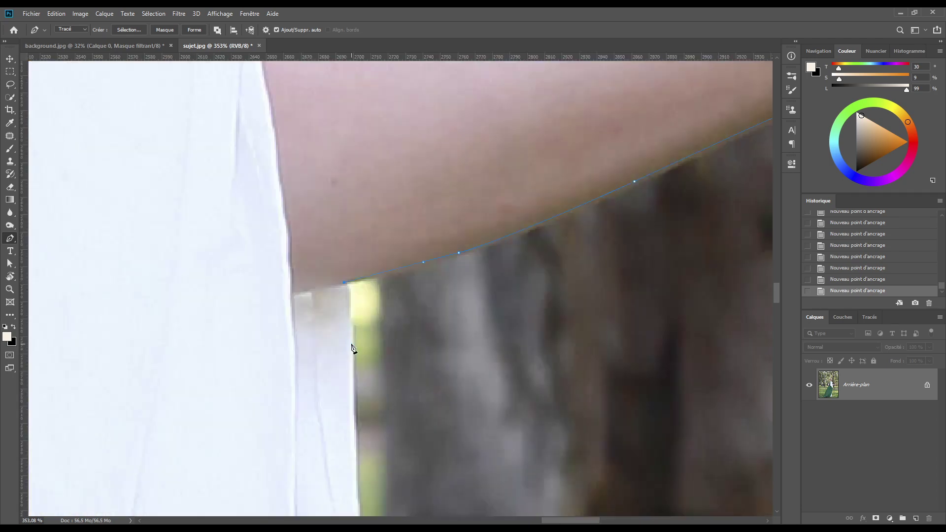
# - Follow the hanging white sleeve down its outer edge and around its lower hem to the green skirt
pyautogui.scroll(-3, 353, 345)
pyautogui.click(299, 279)
pyautogui.scroll(-3, 338, 422)
pyautogui.hscroll(-3, 338, 422)
pyautogui.click(474, 311)
pyautogui.click(445, 354)
pyautogui.click(394, 353)
pyautogui.click(385, 401)
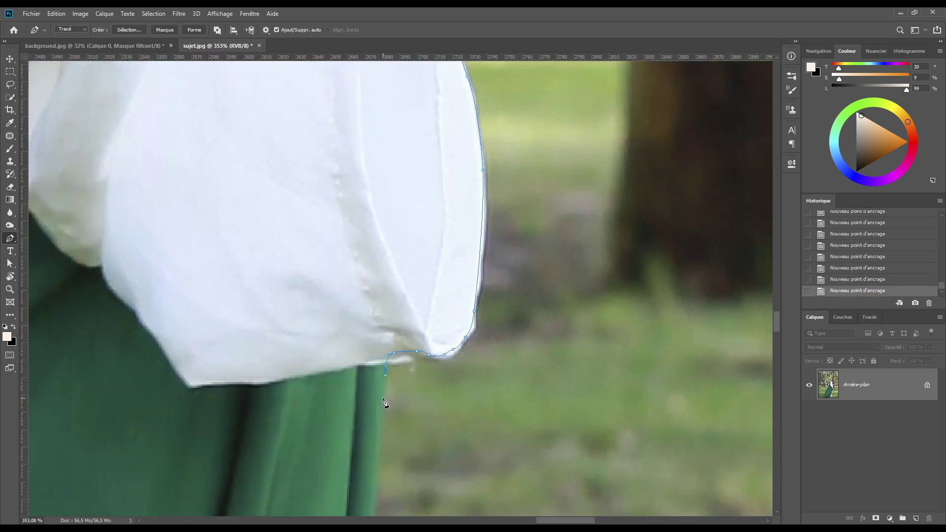
# - Trace the front edge of the green skirt down to where the white underskirt shows
pyautogui.scroll(-5, 409, 392)
pyautogui.click(436, 382)
pyautogui.scroll(-3, 437, 382)
pyautogui.click(448, 351)
pyautogui.scroll(-3, 514, 239)
pyautogui.scroll(-5, 514, 239)
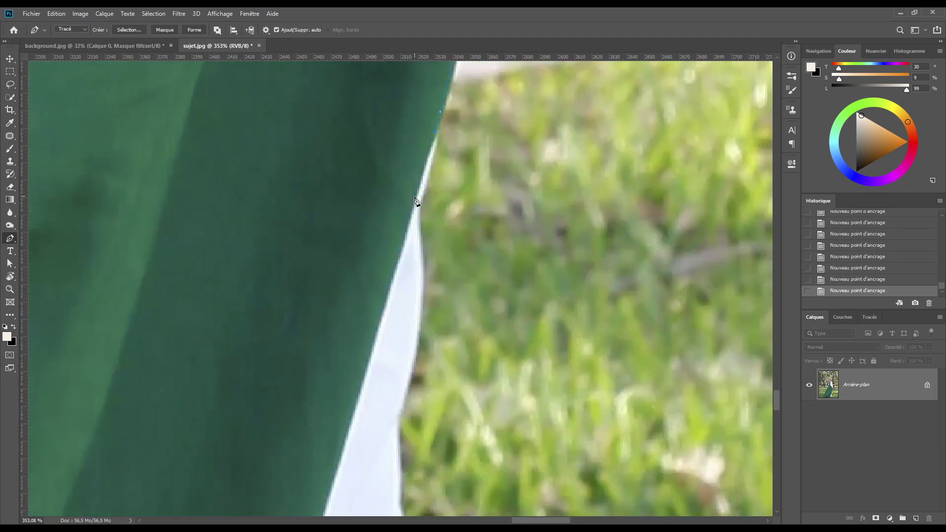
# - Follow the outer edge of the white underskirt down towards the bottom of the dress
pyautogui.click(421, 238)
pyautogui.scroll(-5, 419, 222)
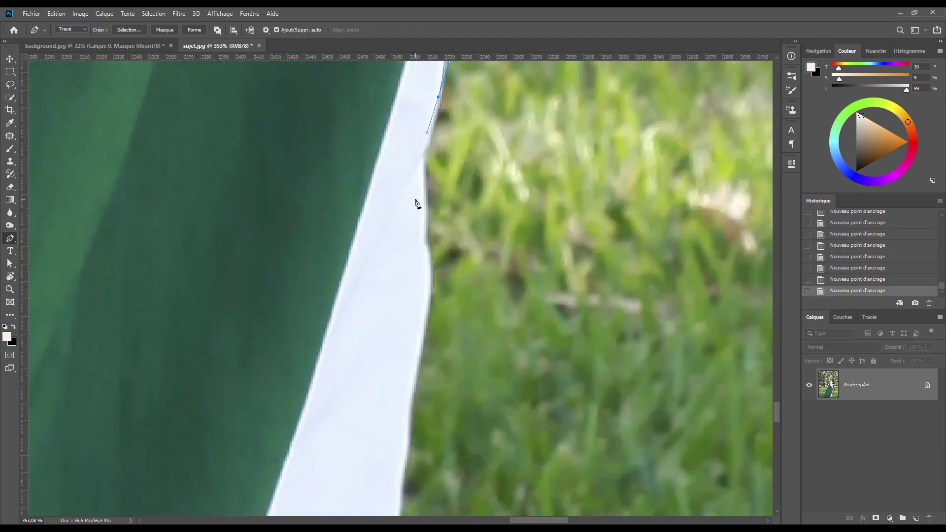
pyautogui.click(425, 313)
pyautogui.scroll(-5, 425, 312)
pyautogui.click(370, 237)
pyautogui.moveTo(370, 236); pyautogui.dragTo(495, 173)
pyautogui.hotkey('ctrl', 'r')
pyautogui.click(419, 268)
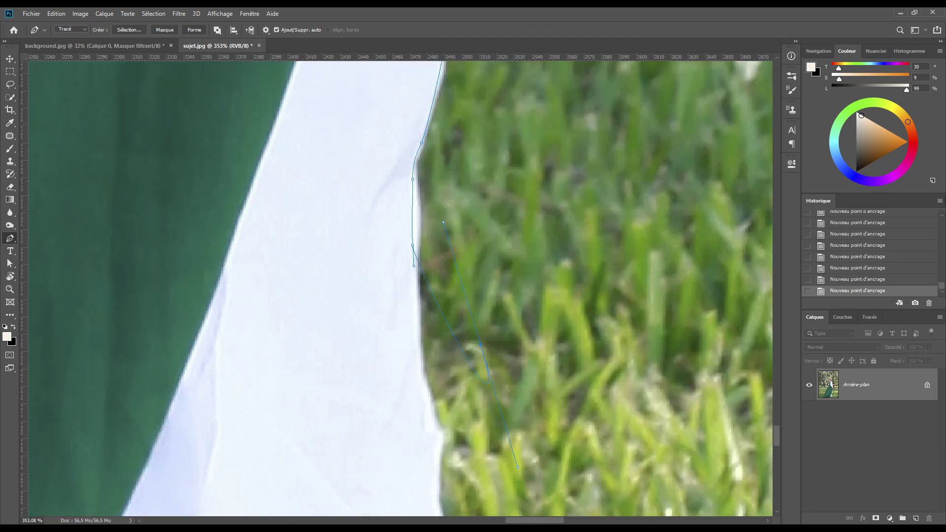
pyautogui.click(427, 397)
# - Run the path across the lower part of the dress, leaving out the hem and feet
pyautogui.scroll(-5, 467, 295)
pyautogui.hscroll(-10, 295, 246)
pyautogui.click(115, 238)
pyautogui.hscroll(-20, 564, 313)
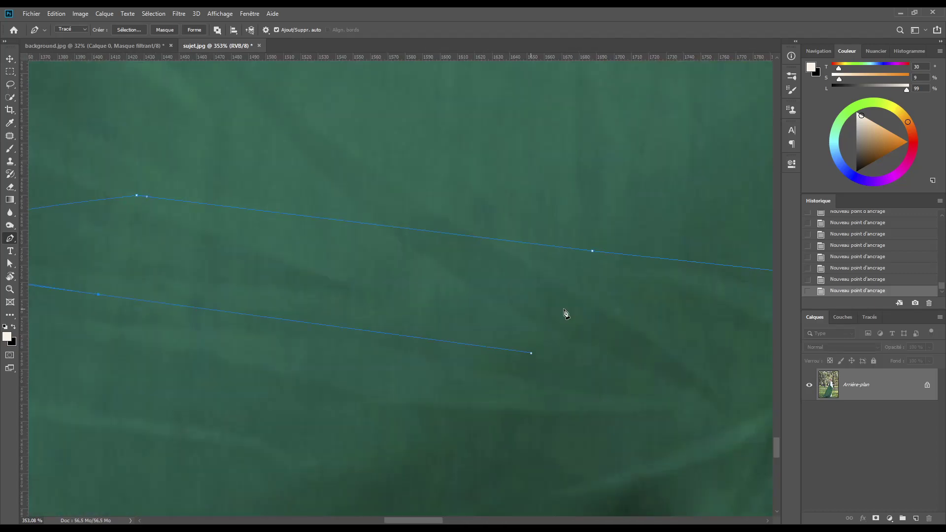
# - Trace the back edge of the green skirt upward to the white sleeve behind the waist
pyautogui.scroll(-5, 404, 179)
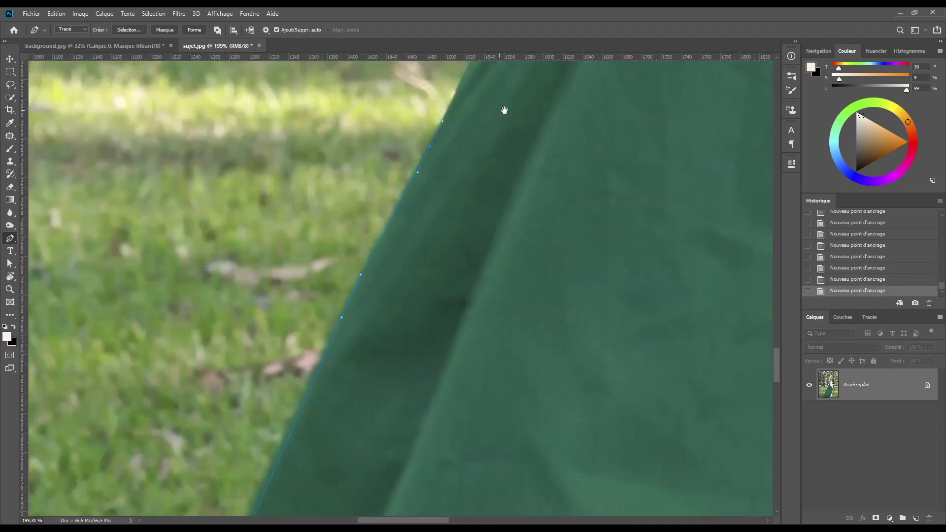
pyautogui.scroll(5, 511, 152)
pyautogui.hscroll(8, 468, 238)
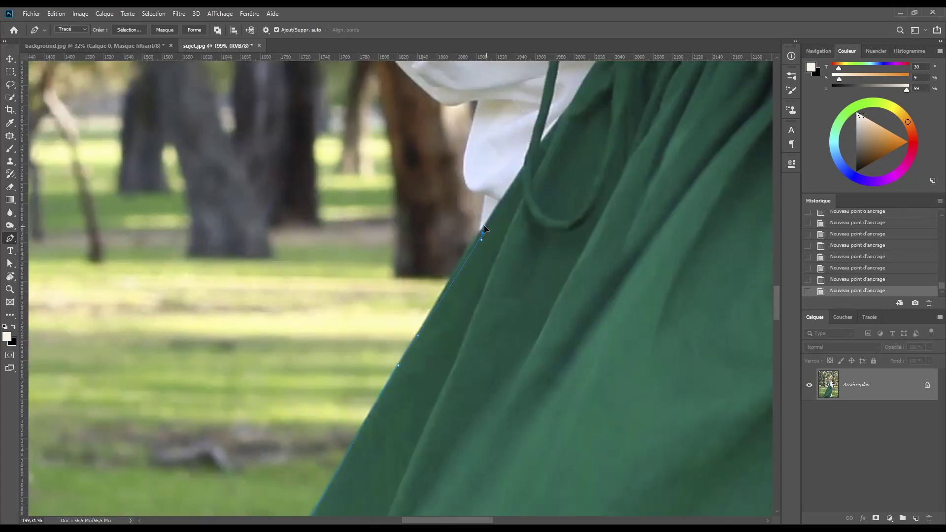
# - Outline the white sleeve behind her back, up to where it meets the long hair
pyautogui.scroll(5, 476, 106)
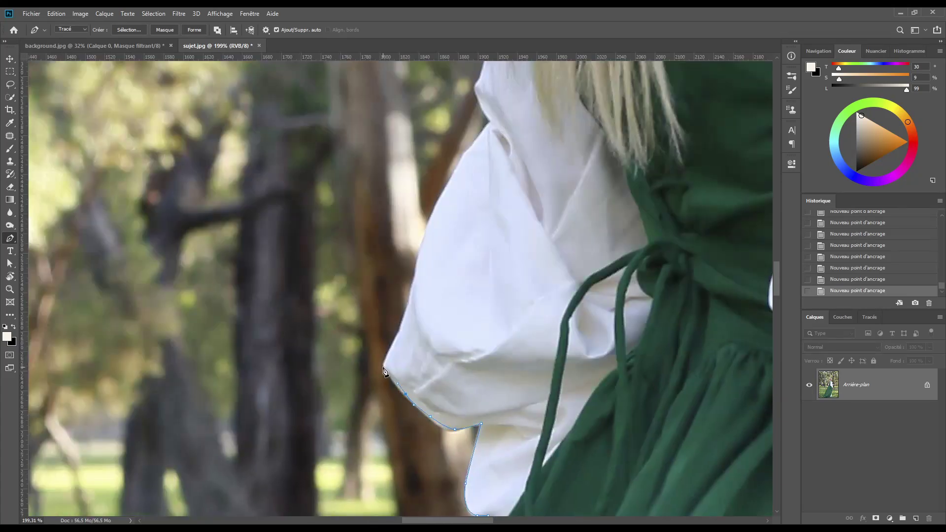
pyautogui.moveTo(474, 138); pyautogui.dragTo(386, 422)
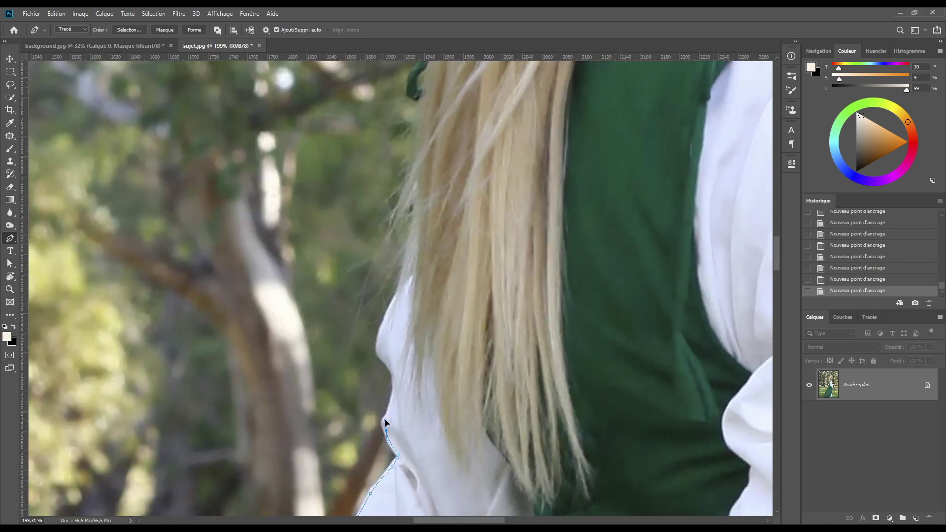
pyautogui.moveTo(393, 387); pyautogui.dragTo(394, 371)
pyautogui.moveTo(377, 346); pyautogui.dragTo(385, 327)
pyautogui.moveTo(407, 285); pyautogui.dragTo(412, 264)
# - Extend the path up the outer edge of the long blonde hair to the back of the head
pyautogui.moveTo(423, 140); pyautogui.dragTo(393, 379)
pyautogui.moveTo(405, 211)
pyautogui.mouseDown()
pyautogui.moveTo(413, 192)
pyautogui.moveTo(352, 438)
pyautogui.mouseUp()
pyautogui.moveTo(385, 349); pyautogui.dragTo(396, 305)
pyautogui.moveTo(413, 231)
pyautogui.mouseDown()
pyautogui.moveTo(419, 180)
pyautogui.moveTo(298, 435)
pyautogui.mouseUp()
pyautogui.moveTo(324, 328); pyautogui.dragTo(334, 285)
# - Trace over the top of the head to the forehead and close the path at its starting point
pyautogui.click(390, 177)
pyautogui.click(490, 102)
pyautogui.click(566, 97)
pyautogui.click(641, 124)
pyautogui.click(703, 156)
pyautogui.click(738, 188)
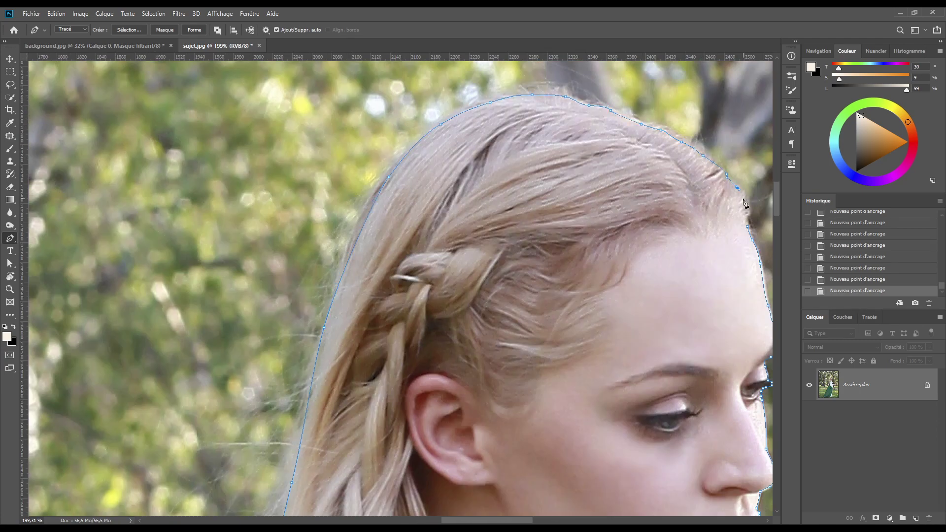
pyautogui.click(748, 226)
# - Convert the closed path into a selection and unlock the background layer
pyautogui.hotkey('ctrl', '0')
pyautogui.hotkey('ctrl', 'Return')
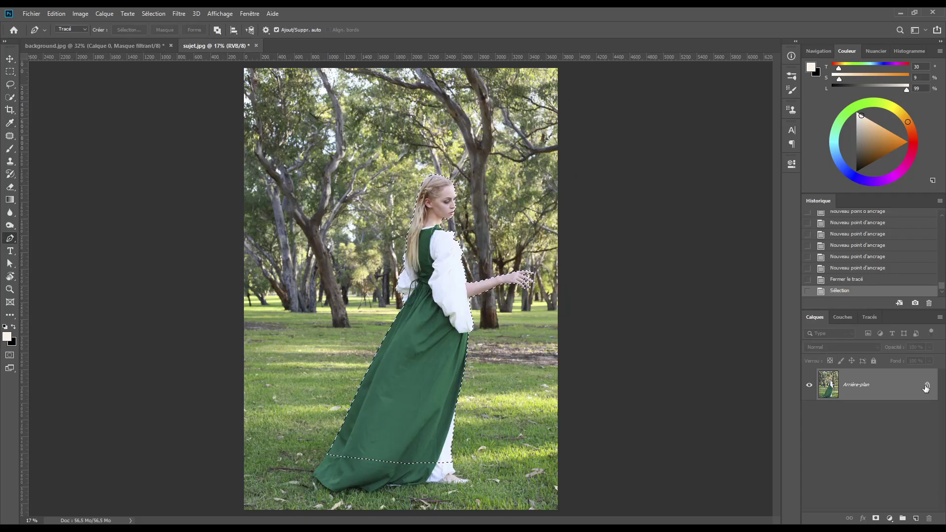
pyautogui.click(927, 388)
# - Open Select and Mask for the selection and set the Refine Edge brush to 15 px with 5 % hardness
pyautogui.click(179, 13)
pyautogui.click(383, 31)
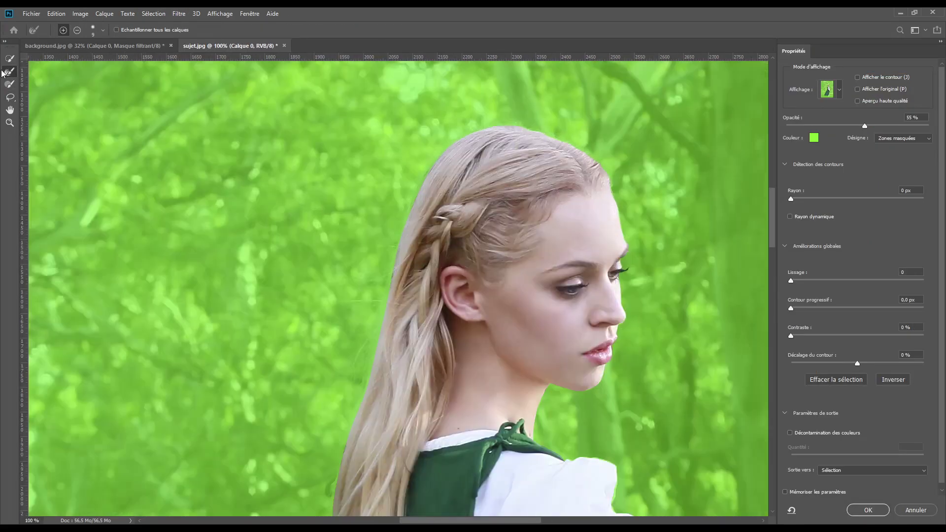
pyautogui.scroll(3, 391, 180)
pyautogui.rightClick(151, 73)
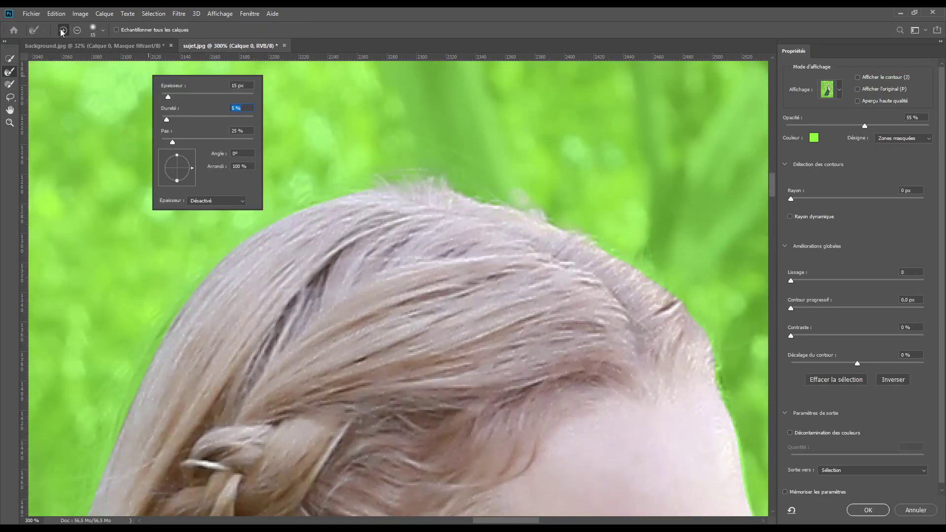
pyautogui.press('Escape')
# - Brush over the hair outline from the top of the head down to the back sleeve to refine its edge
pyautogui.scroll(-15, 238, 249)
pyautogui.hscroll(-5, 255, 209)
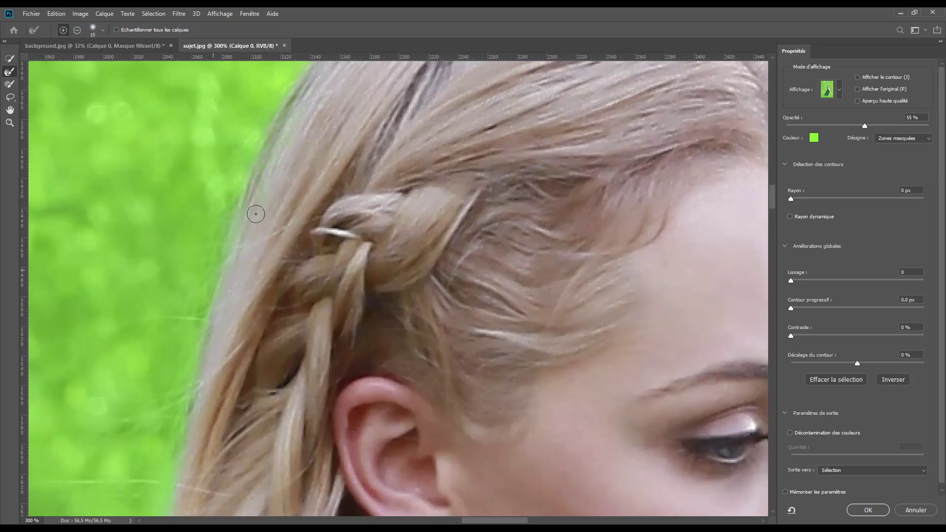
pyautogui.scroll(-5, 296, 202)
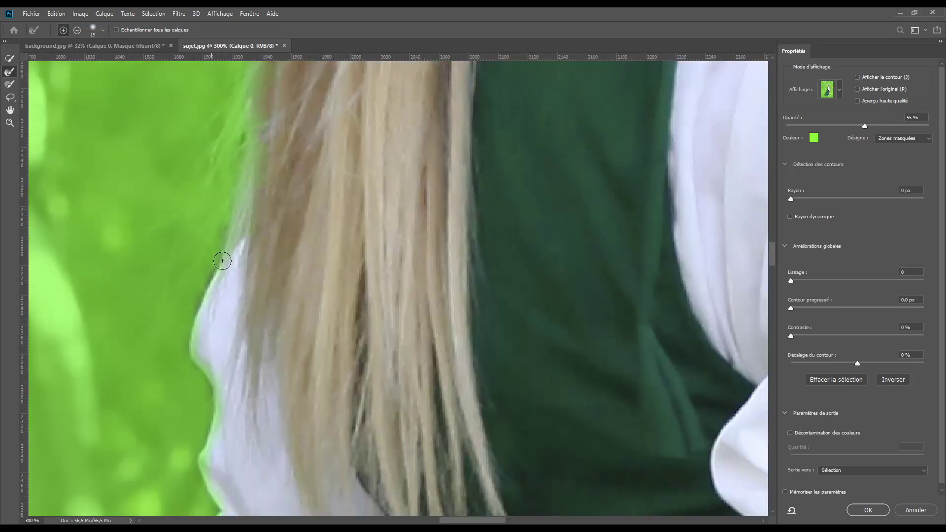
# - Decontaminate the colours at 100 % and output the refined selection to a new layer with a layer mask
pyautogui.hotkey('ctrl', '0')
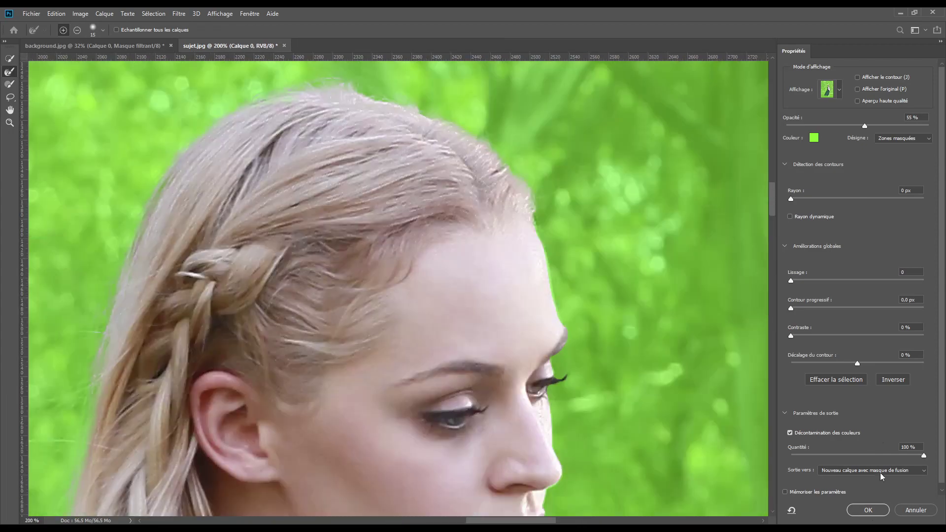
pyautogui.click(869, 510)
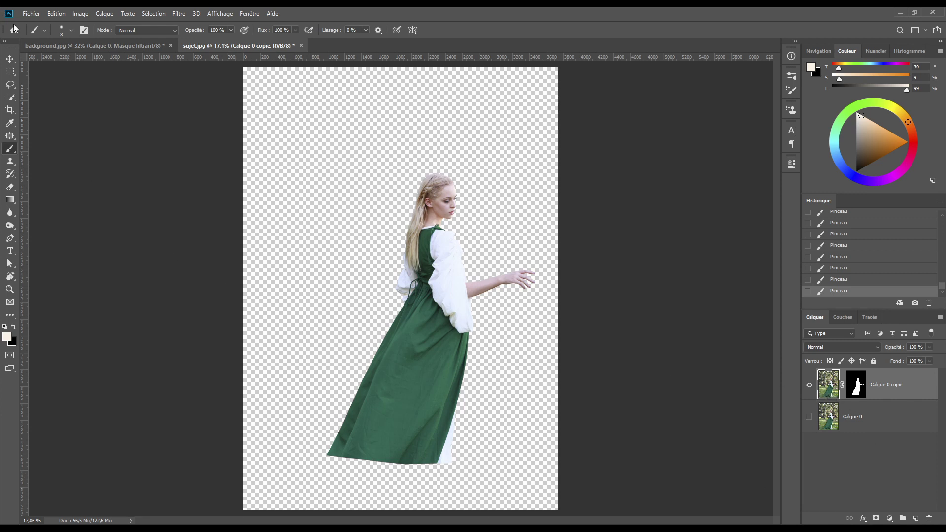
# - Move the cut-out woman into background.jpg and position her over the landscape
pyautogui.click(10, 59)
pyautogui.moveTo(433, 244)
pyautogui.mouseDown()
pyautogui.moveTo(108, 114)
pyautogui.moveTo(86, 48)
pyautogui.moveTo(342, 288)
pyautogui.mouseUp()
pyautogui.moveTo(377, 254); pyautogui.dragTo(304, 335)
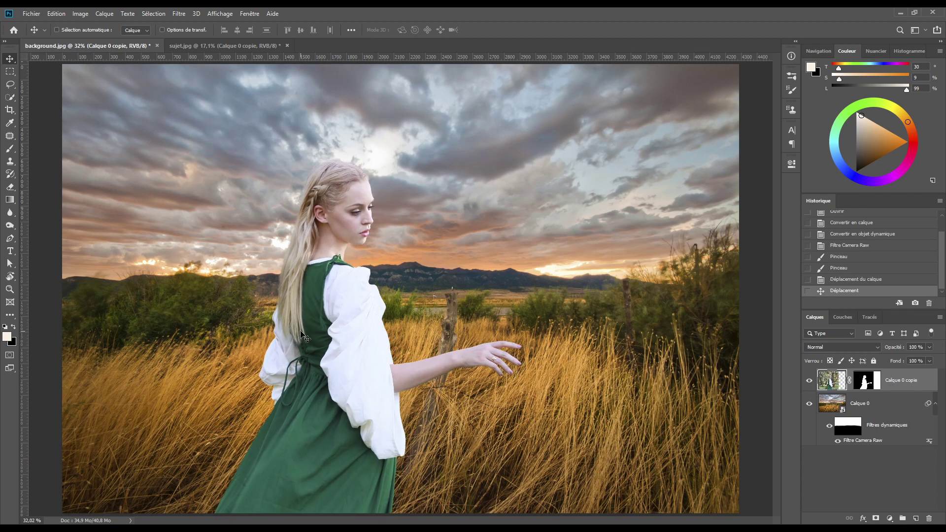
# - Scale the woman down to about 50.56 % with Free Transform and rest her hand on the wooden post
pyautogui.hotkey('ctrl', 't')
pyautogui.moveTo(390, 169); pyautogui.dragTo(190, 160)
pyautogui.moveTo(264, 263); pyautogui.dragTo(242, 186)
pyautogui.moveTo(284, 216); pyautogui.dragTo(292, 227)
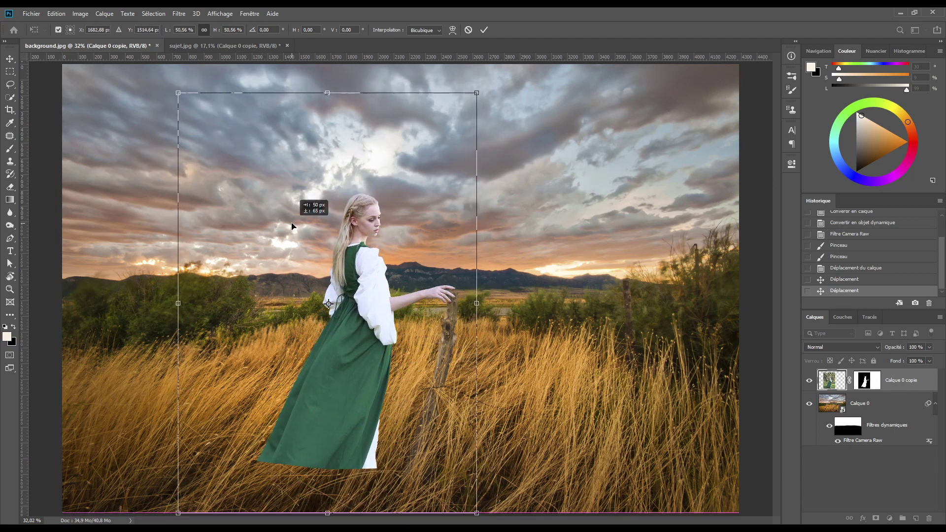
# - Enlarge the woman to about 58.84 %, realign her hand with the wooden post, and apply the transform
pyautogui.scroll(-1, 310, 365)
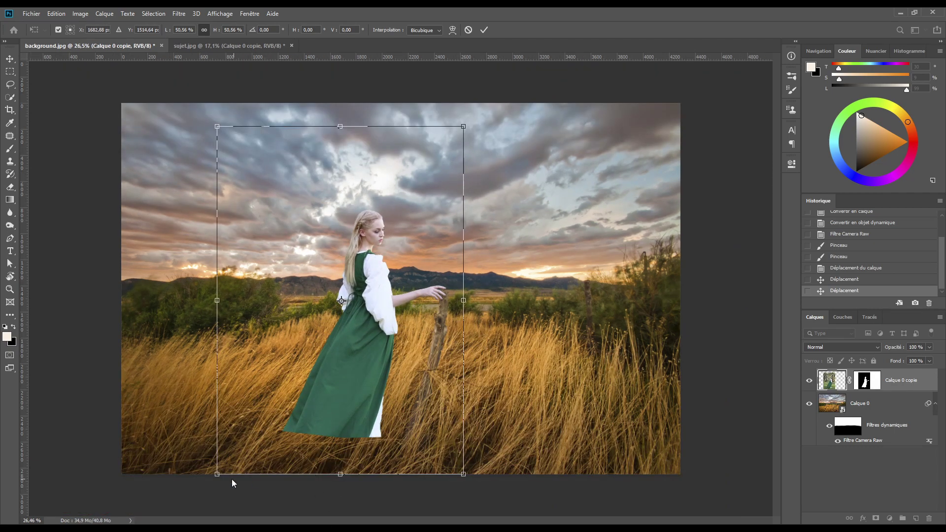
pyautogui.moveTo(216, 474); pyautogui.dragTo(194, 508)
pyautogui.moveTo(362, 390); pyautogui.dragTo(357, 363)
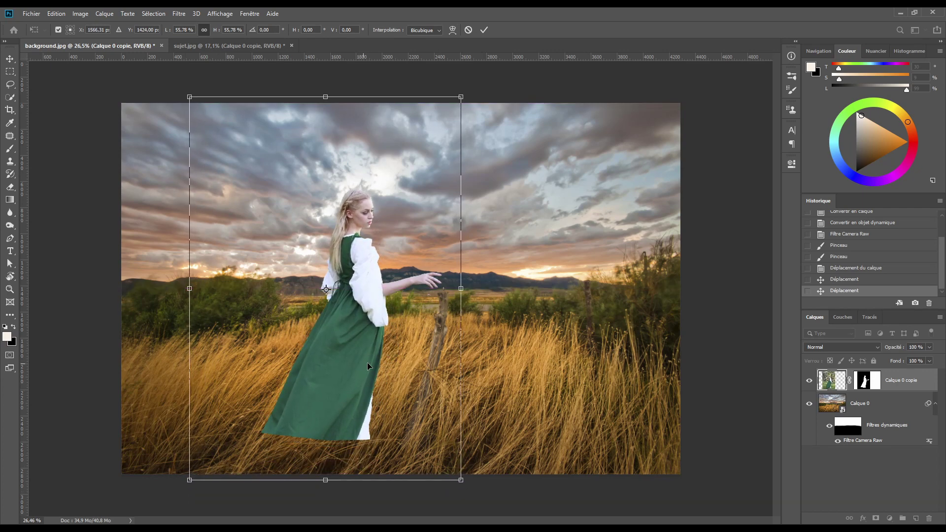
pyautogui.moveTo(462, 480); pyautogui.dragTo(467, 489)
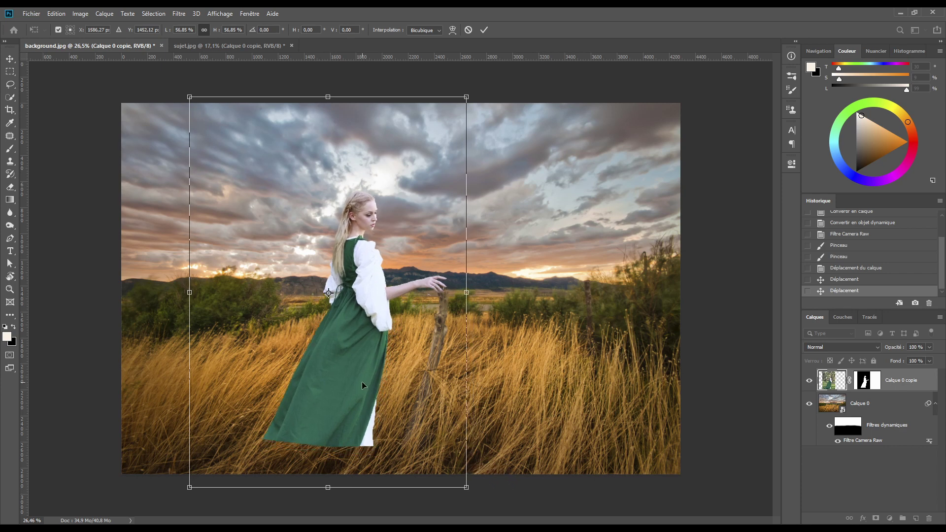
pyautogui.moveTo(356, 381); pyautogui.dragTo(357, 386)
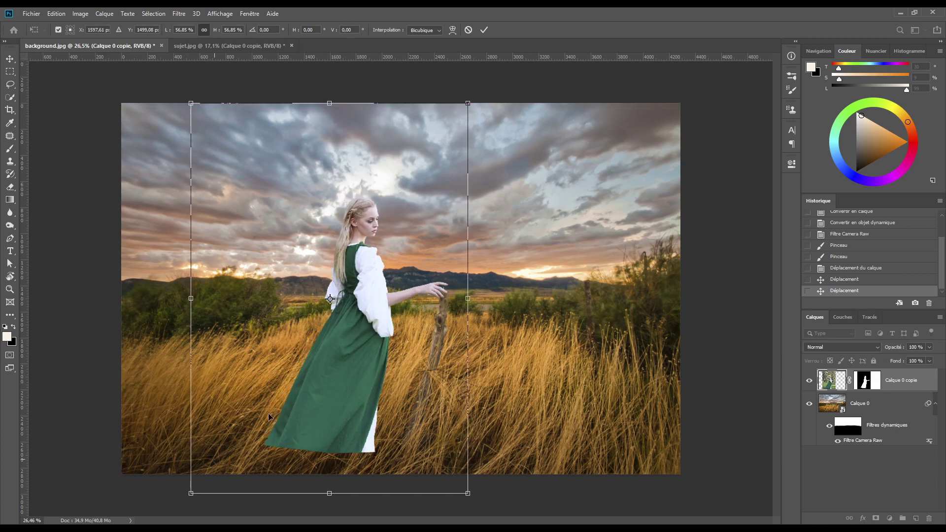
pyautogui.moveTo(467, 103); pyautogui.dragTo(478, 89)
pyautogui.moveTo(428, 208); pyautogui.dragTo(423, 215)
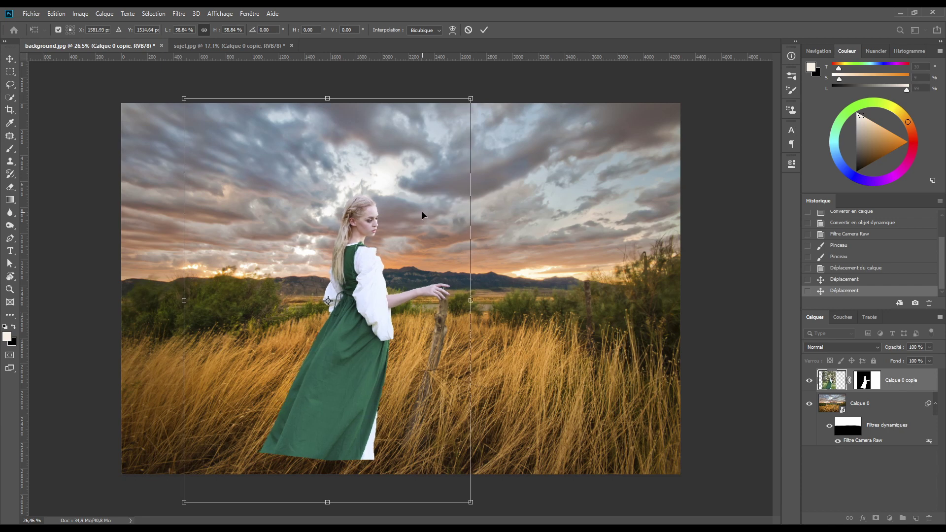
pyautogui.press('Return')
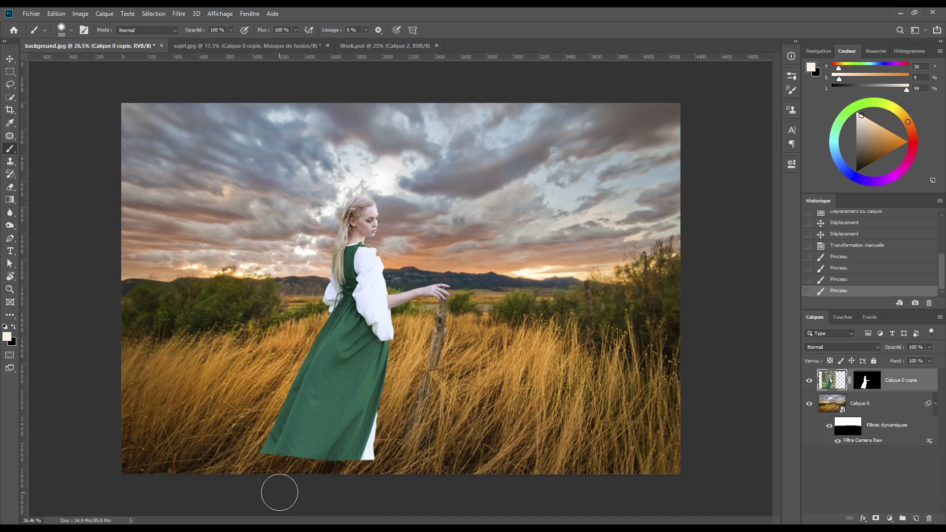
# - Add a neutral mid-grey solid colour fill layer above all layers and set its blend mode to Couleur
pyautogui.click(890, 519)
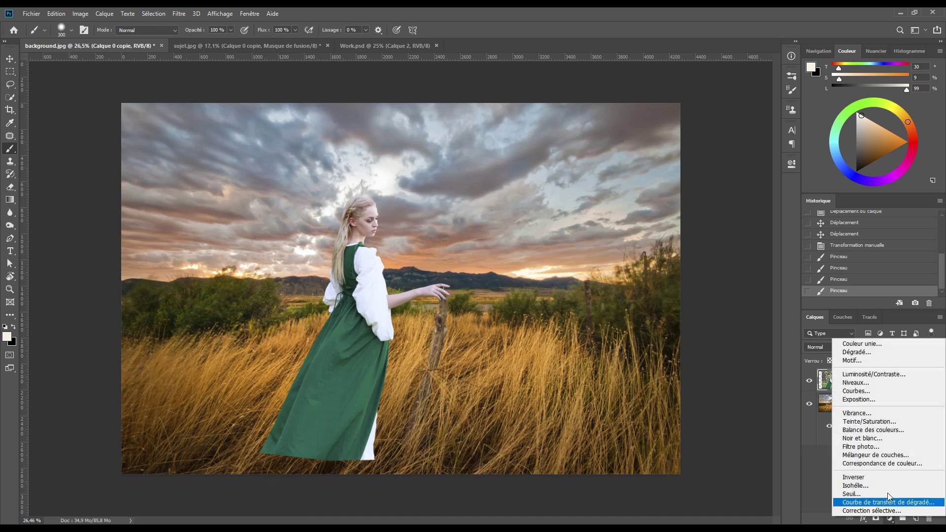
pyautogui.click(880, 344)
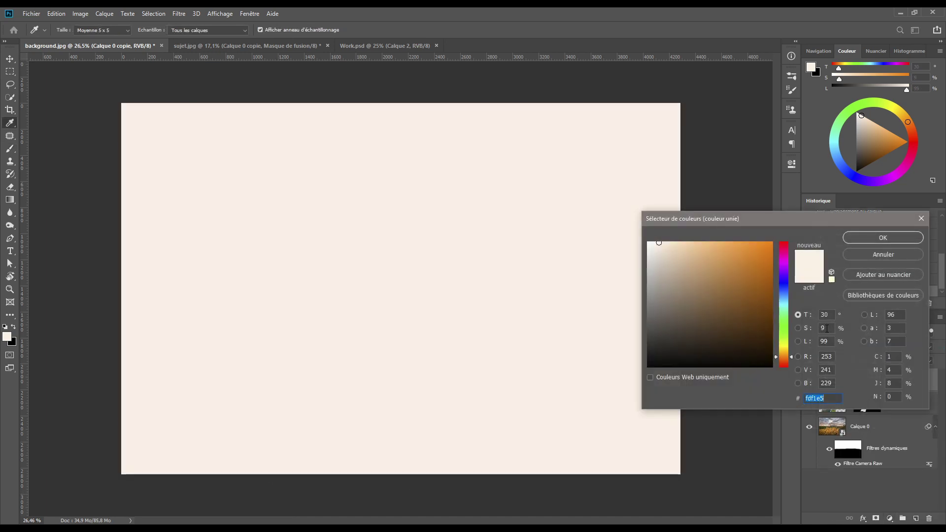
pyautogui.moveTo(689, 303); pyautogui.dragTo(633, 302)
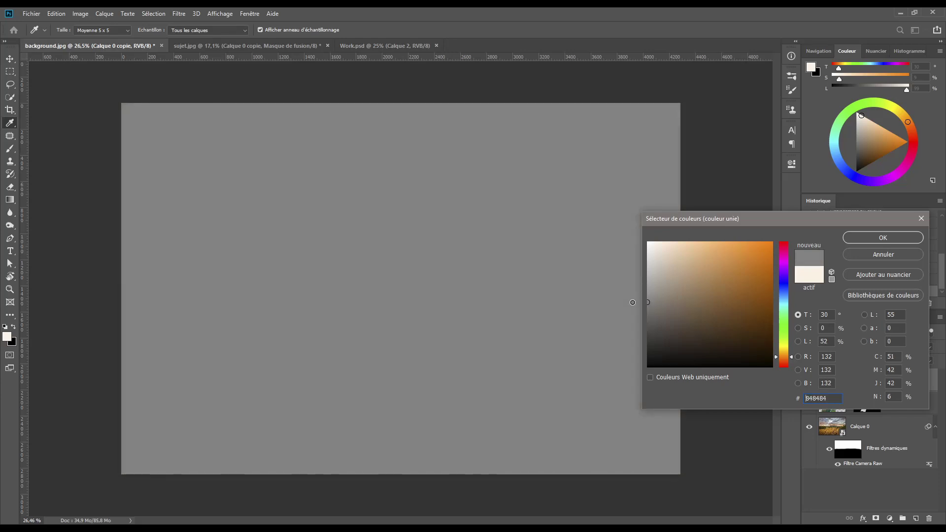
pyautogui.click(633, 304)
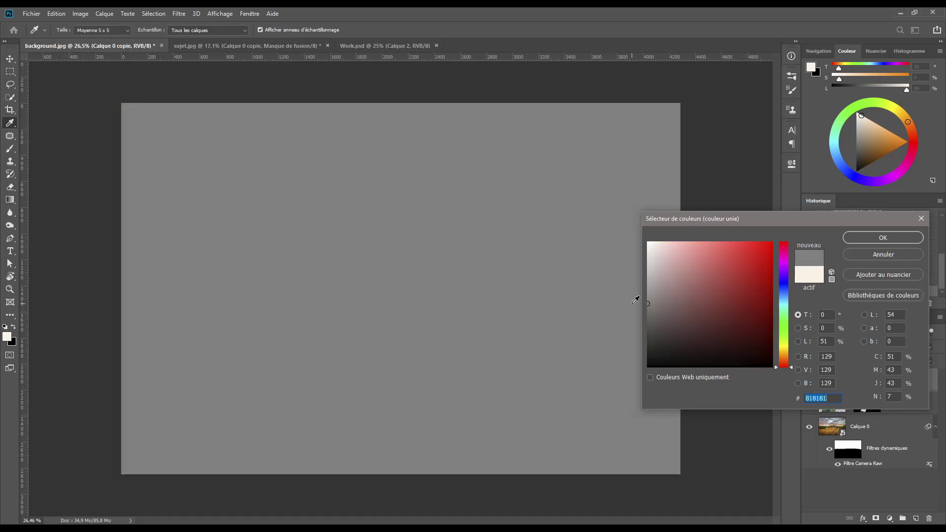
pyautogui.moveTo(649, 306); pyautogui.dragTo(638, 307)
pyautogui.moveTo(653, 307); pyautogui.dragTo(648, 304)
pyautogui.click(883, 238)
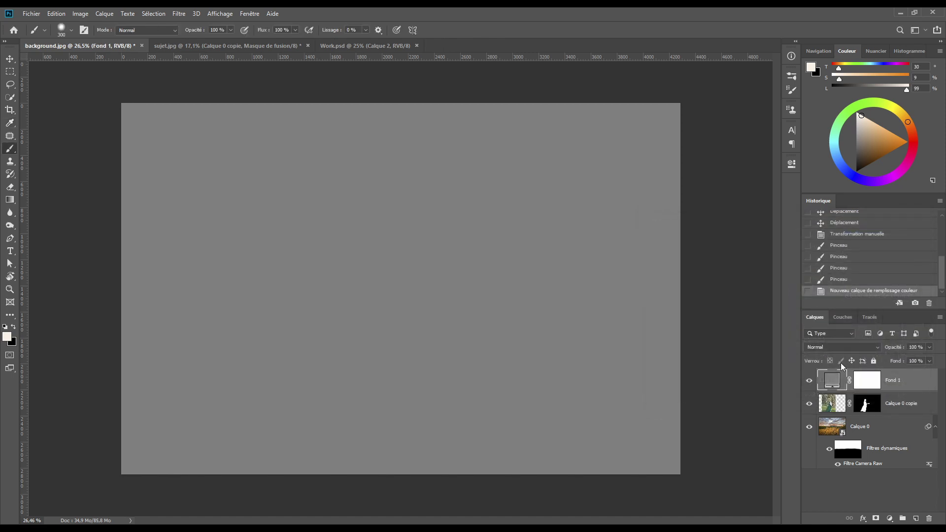
pyautogui.click(835, 347)
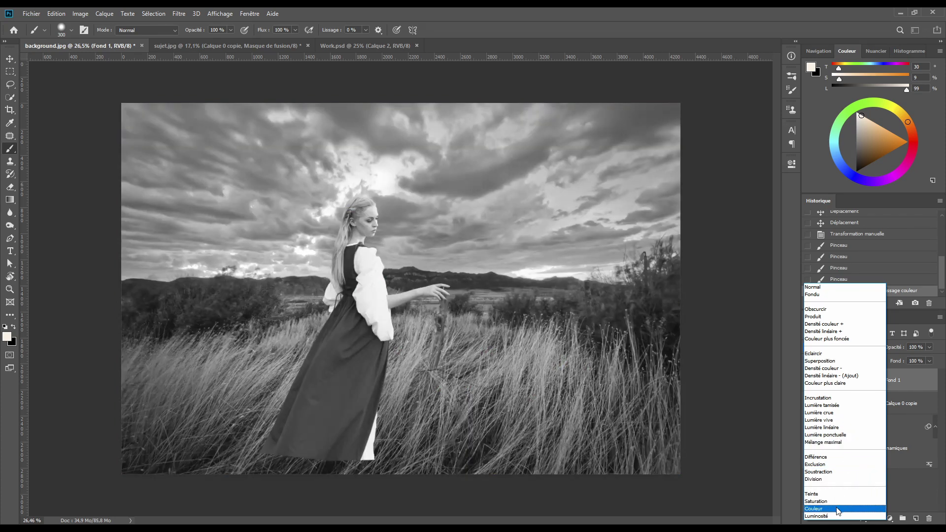
pyautogui.click(837, 509)
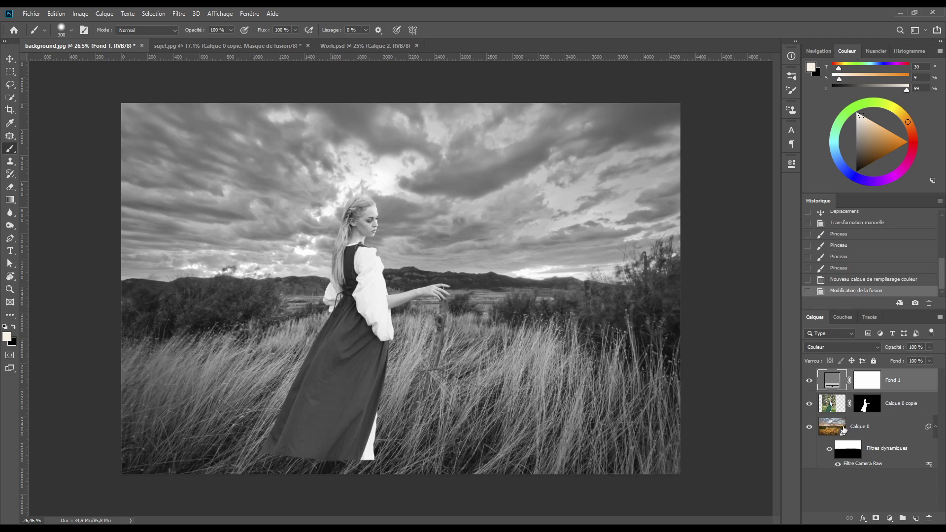
# - Add a Curves adjustment layer above the cut-out woman's layer and clip it to that layer
pyautogui.click(838, 405)
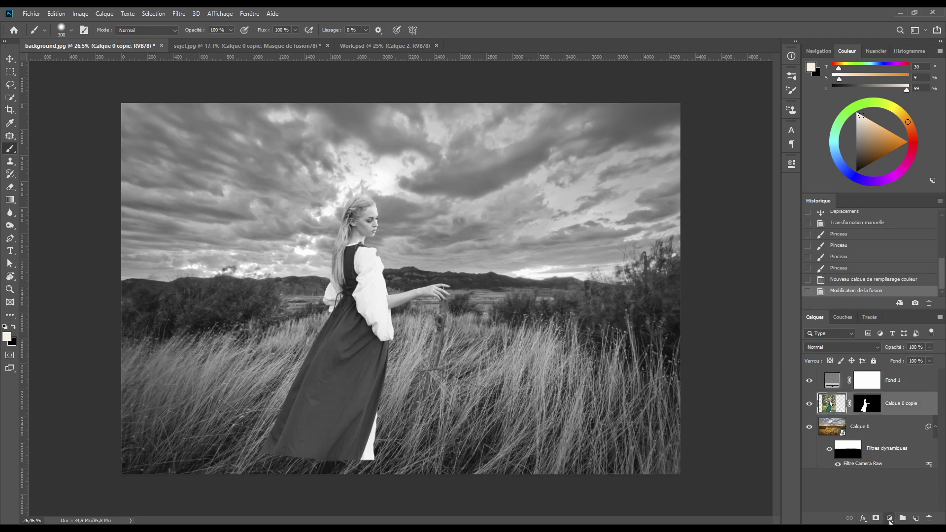
pyautogui.click(890, 518)
pyautogui.click(860, 394)
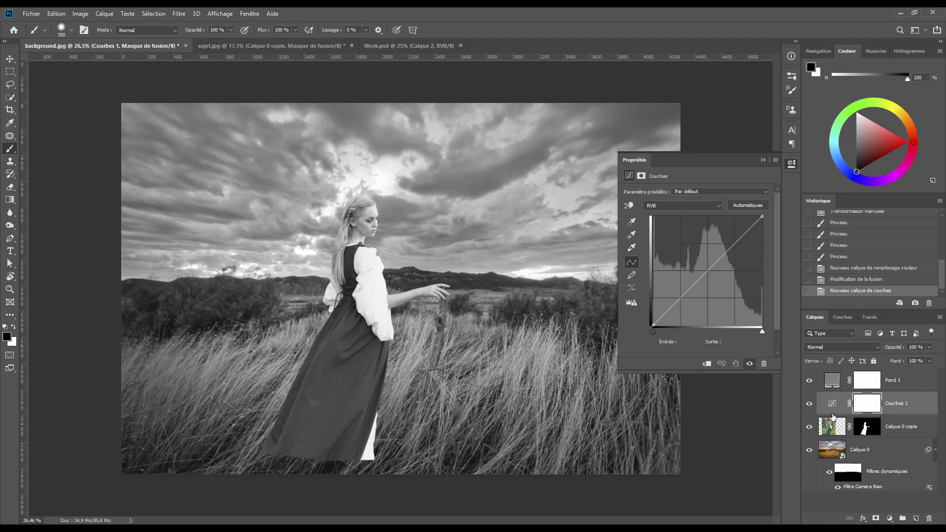
pyautogui.click(706, 365)
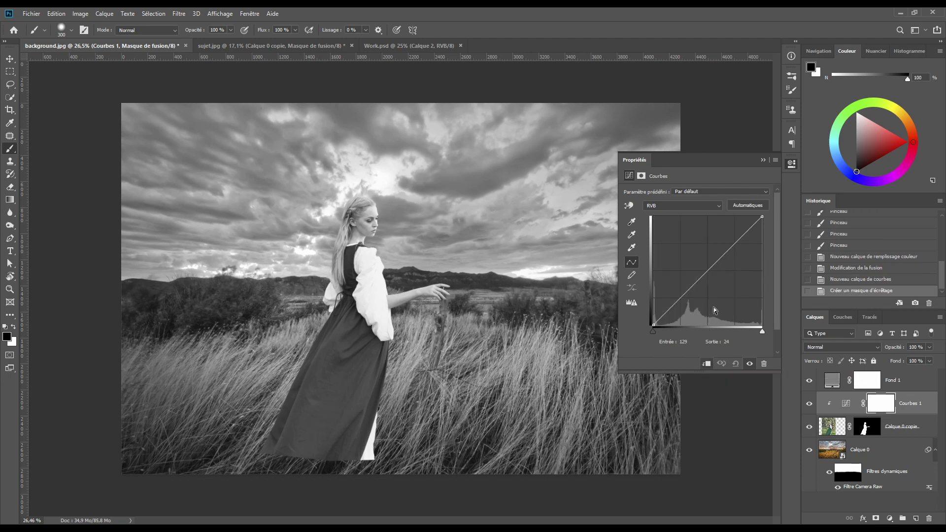
# - Darken the woman's highlights by sampling her face, set that curve point to input 190 and output 180, and adjust a second point in the shadows
pyautogui.click(626, 206)
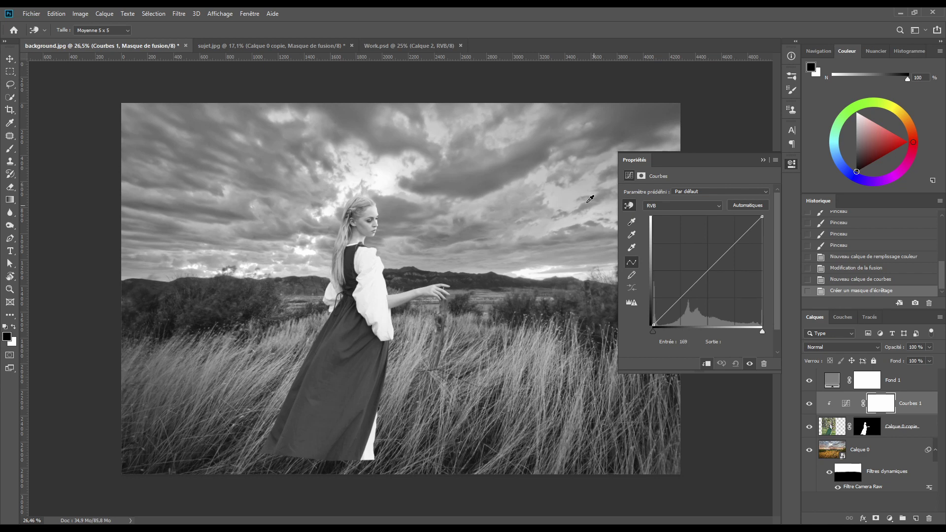
pyautogui.click(373, 211)
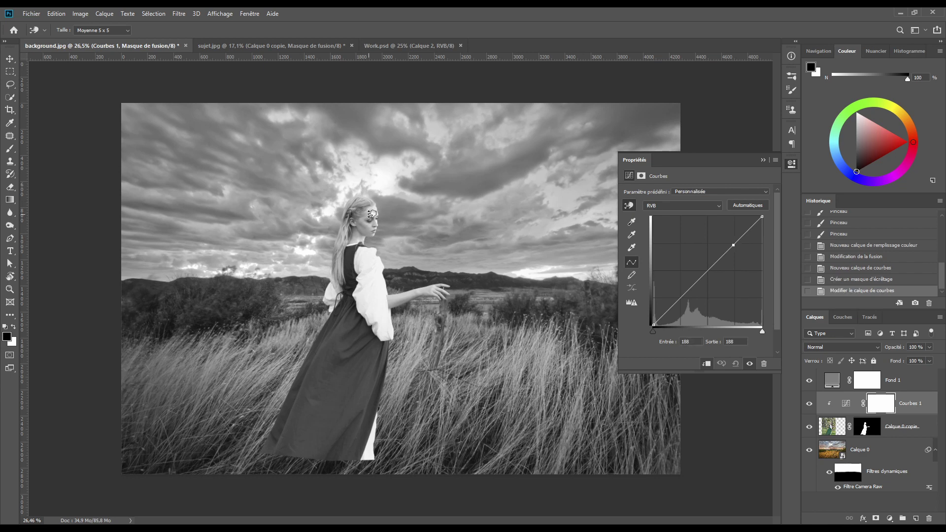
pyautogui.moveTo(372, 213); pyautogui.dragTo(371, 218)
pyautogui.click(683, 342)
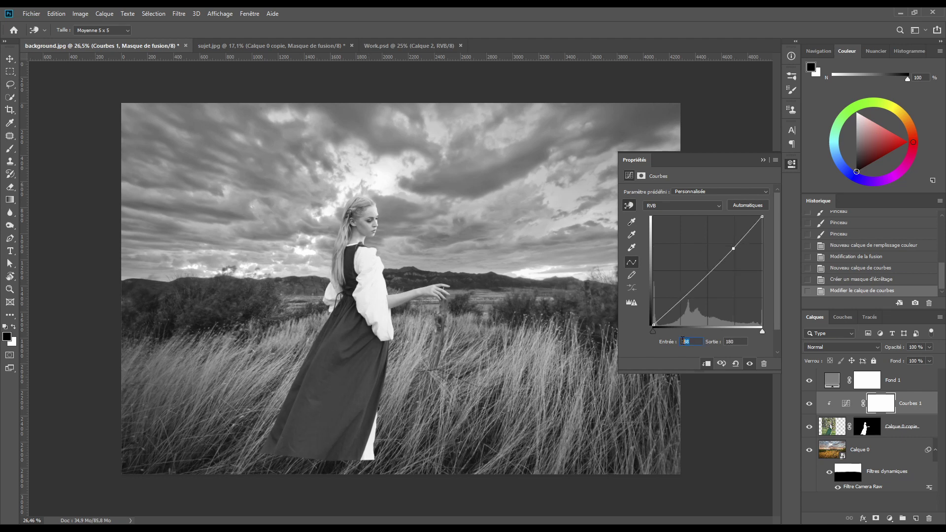
pyautogui.write('190')
pyautogui.moveTo(679, 300); pyautogui.dragTo(686, 292)
# - Rename the clipped Curves layer as Luminosité
pyautogui.press('b')
pyautogui.press('x')
pyautogui.doubleClick(911, 403)
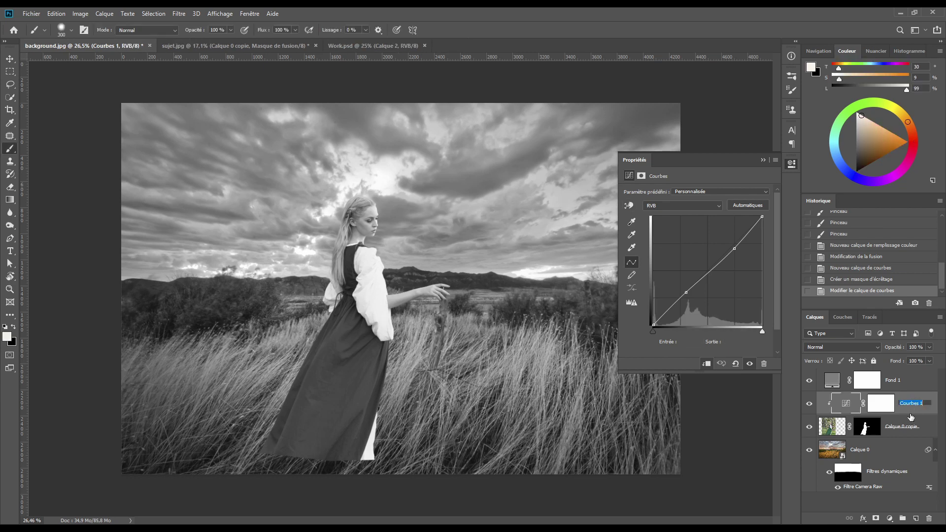
pyautogui.write('Luminosité')
pyautogui.press('Return')
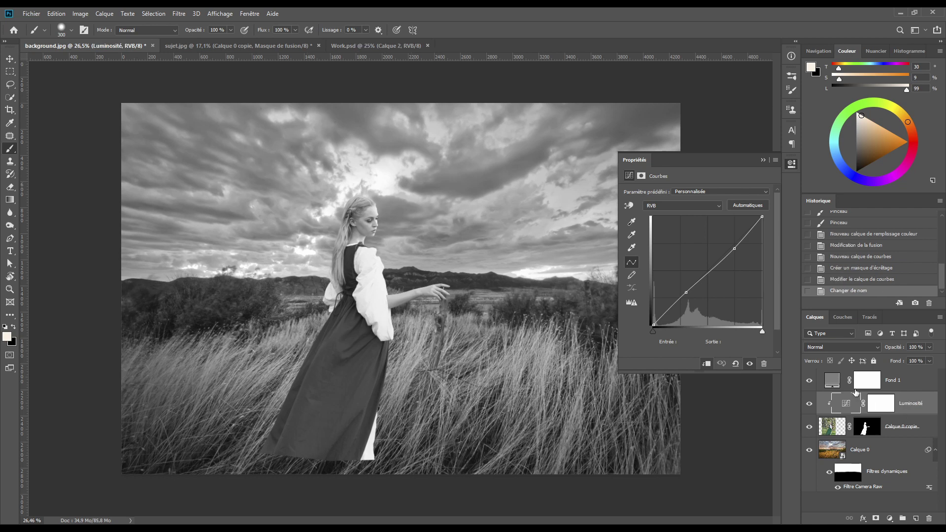
# - Delete the grey fill layer and shift the upper point of the Luminosité curve to input 191, output 180
pyautogui.click(832, 380)
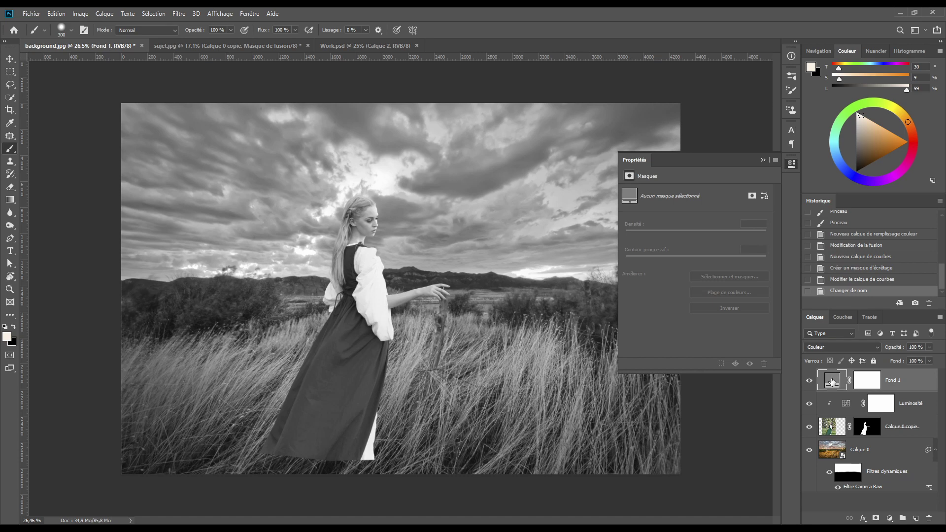
pyautogui.moveTo(832, 380); pyautogui.dragTo(930, 521)
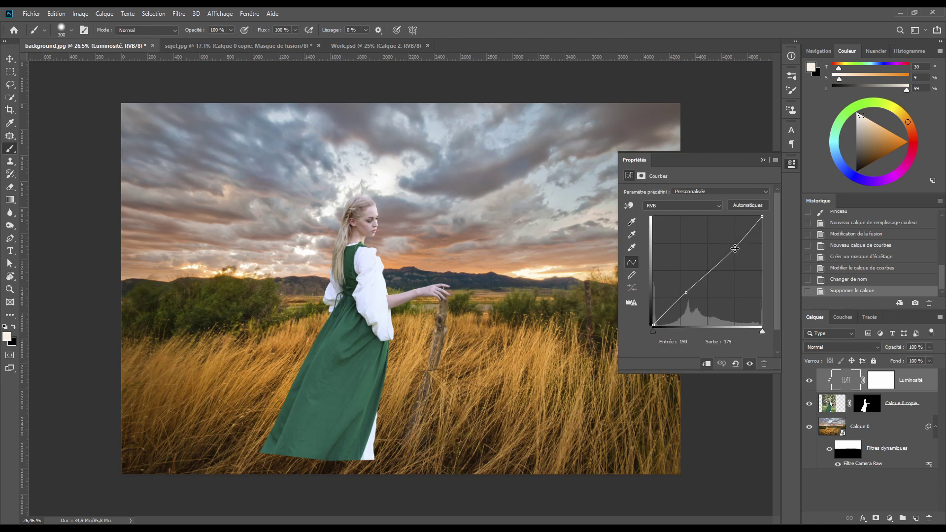
pyautogui.moveTo(734, 248); pyautogui.dragTo(736, 248)
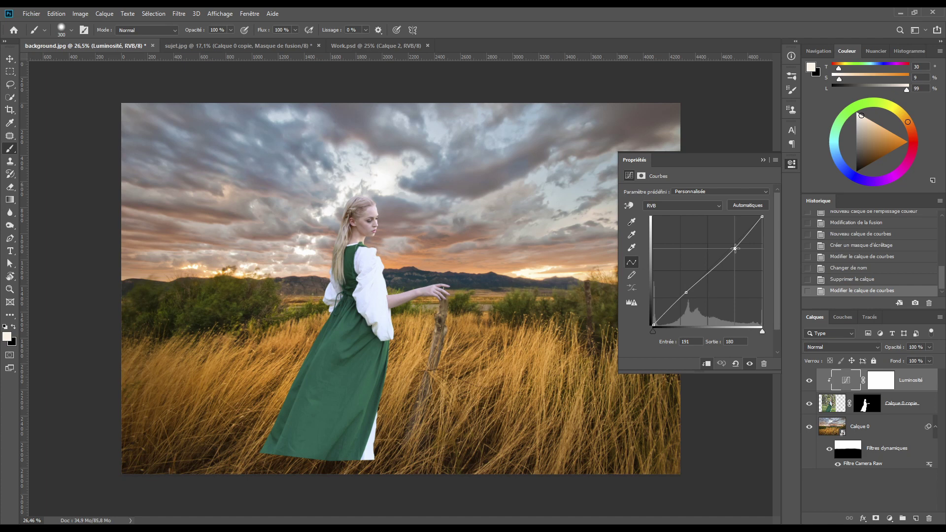
pyautogui.click(762, 161)
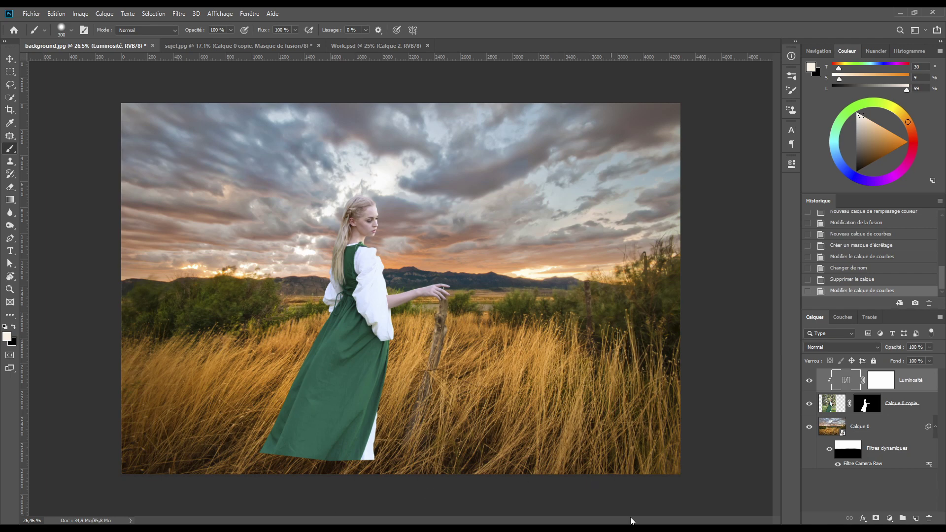
# - Add a Selective Color adjustment layer on top with the Absolue method and set black to -98 % for the reds
pyautogui.click(890, 518)
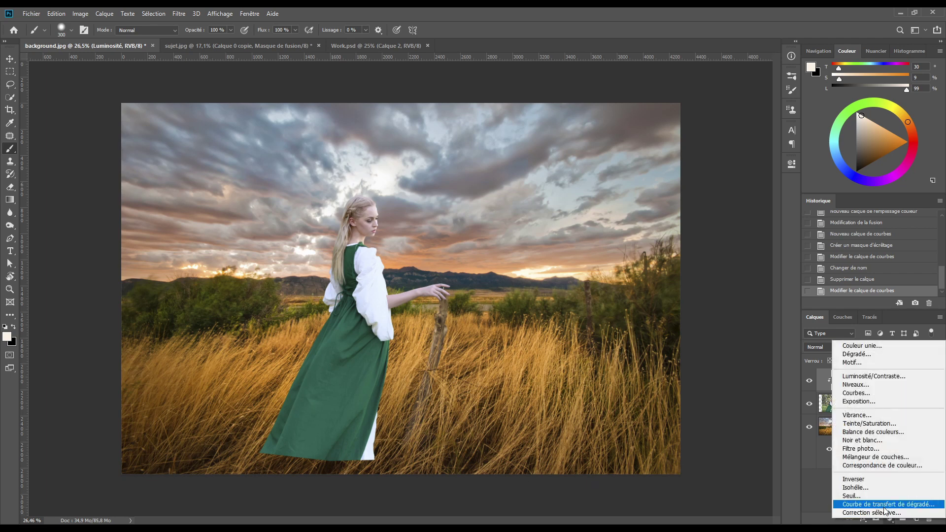
pyautogui.click(885, 513)
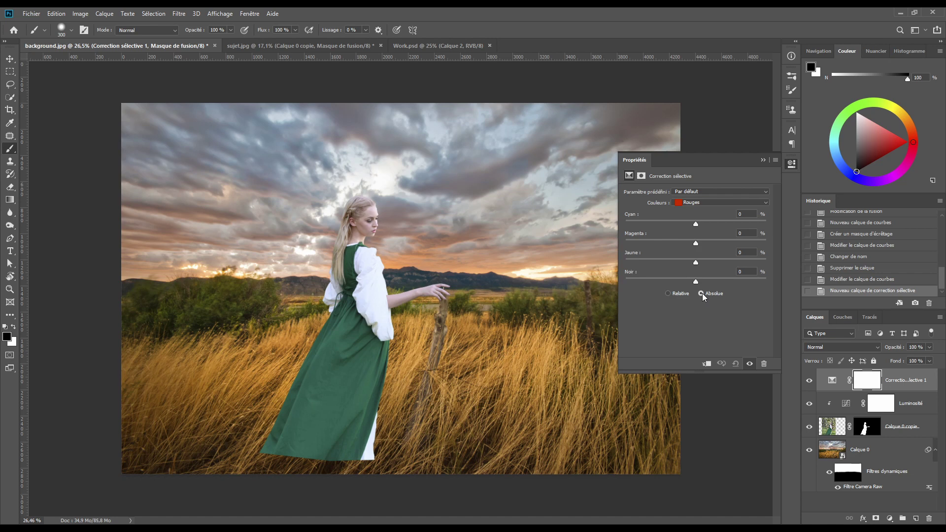
pyautogui.click(695, 204)
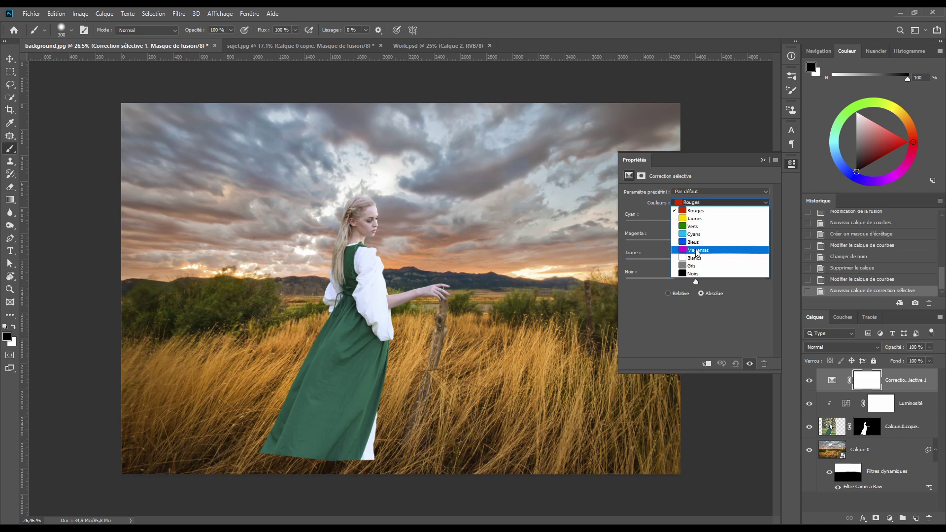
pyautogui.click(695, 210)
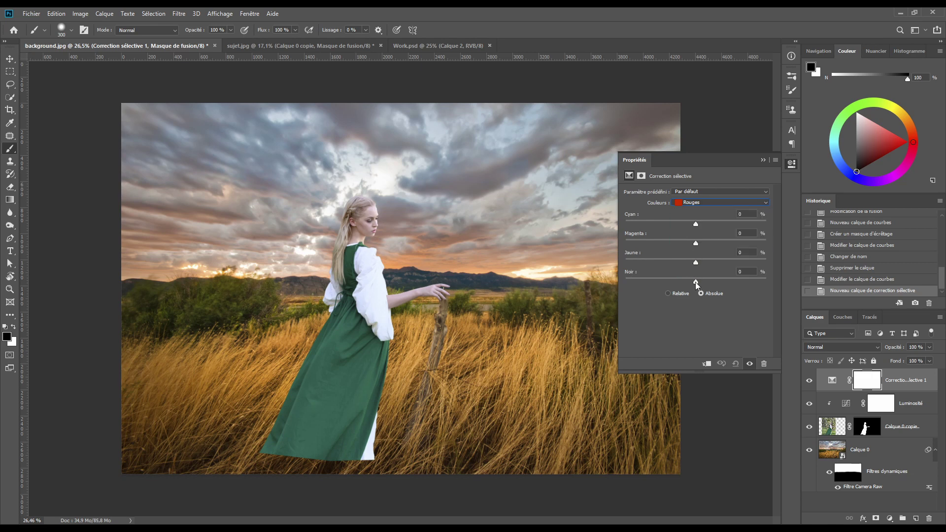
pyautogui.moveTo(696, 281); pyautogui.dragTo(622, 279)
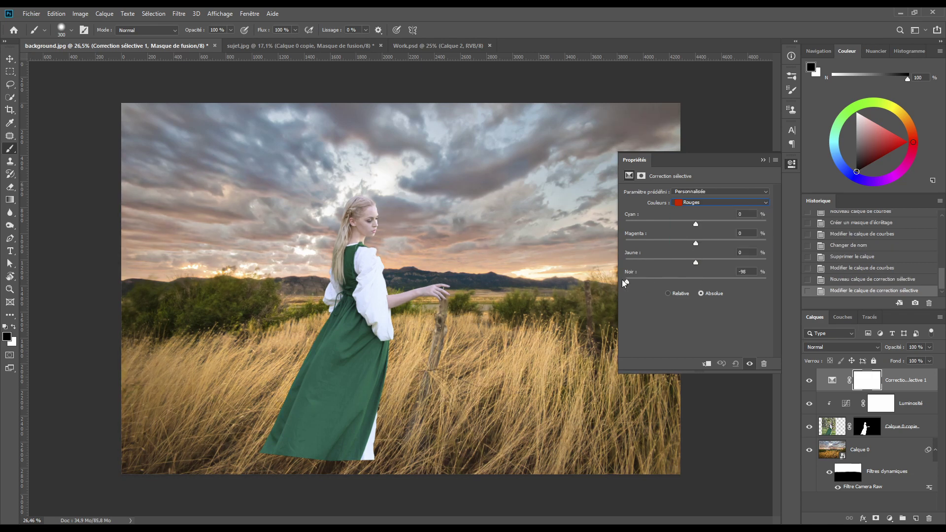
# - Set black to -100 % for the yellows, greens and cyans in the Selective Color adjustment
pyautogui.click(706, 203)
pyautogui.click(708, 211)
pyautogui.moveTo(695, 283); pyautogui.dragTo(628, 264)
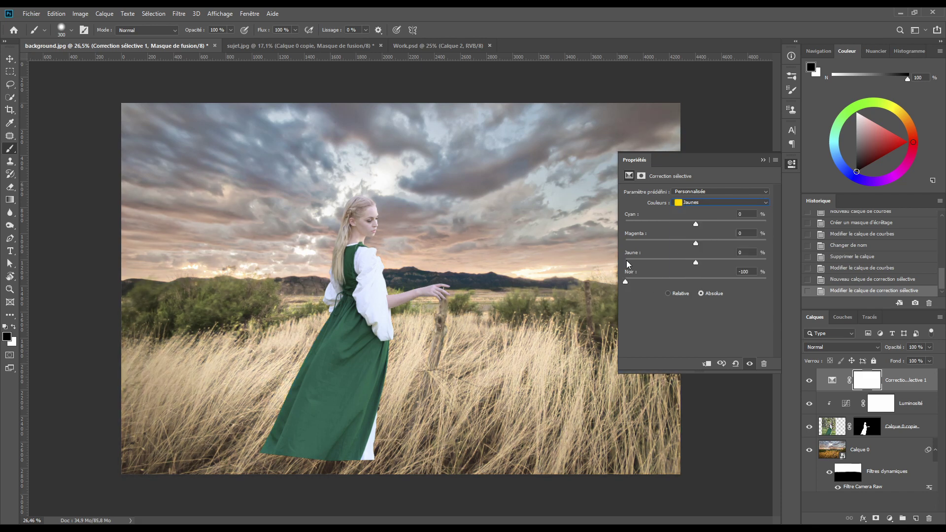
pyautogui.click(710, 206)
pyautogui.click(710, 213)
pyautogui.moveTo(697, 281); pyautogui.dragTo(626, 283)
pyautogui.click(710, 202)
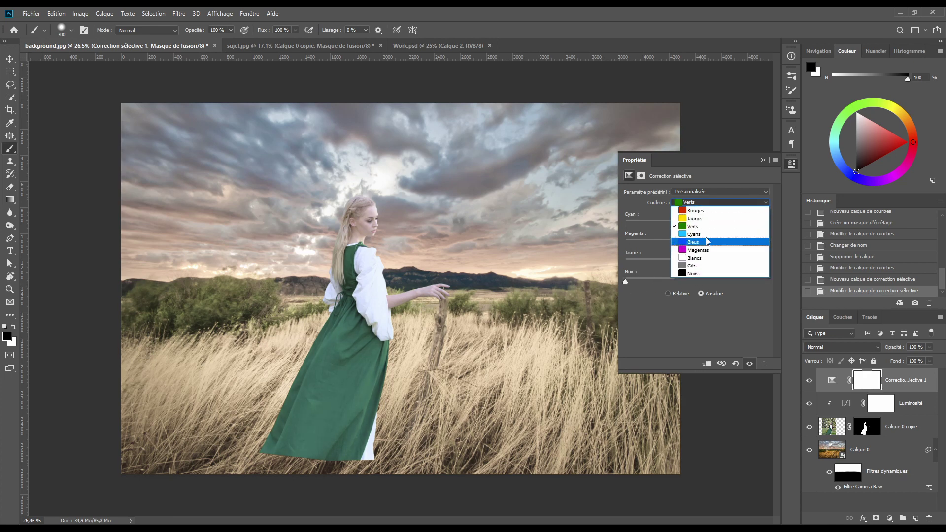
pyautogui.click(703, 235)
pyautogui.moveTo(696, 280); pyautogui.dragTo(594, 281)
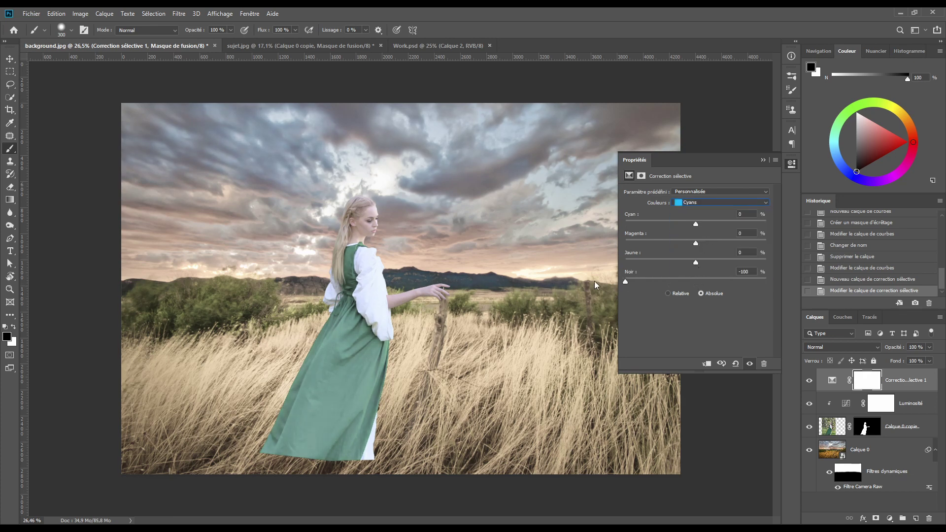
# - Set black to -100 % for the blues and magentas in the Selective Color adjustment
pyautogui.click(714, 201)
pyautogui.click(698, 242)
pyautogui.moveTo(697, 280); pyautogui.dragTo(596, 281)
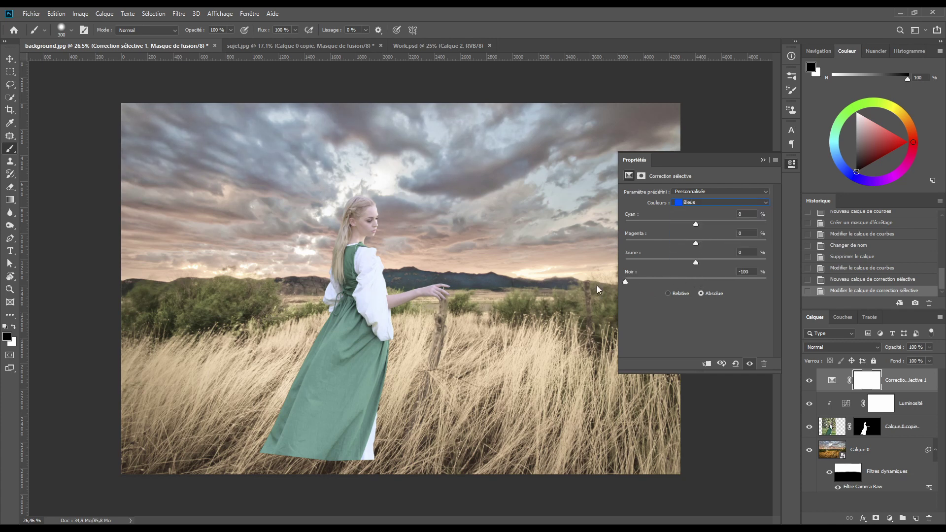
pyautogui.click(707, 201)
pyautogui.click(698, 250)
pyautogui.moveTo(696, 282); pyautogui.dragTo(592, 280)
# - Set black to +100 % for the whites, greys and blacks to turn the adjustment into a saturation map
pyautogui.click(700, 202)
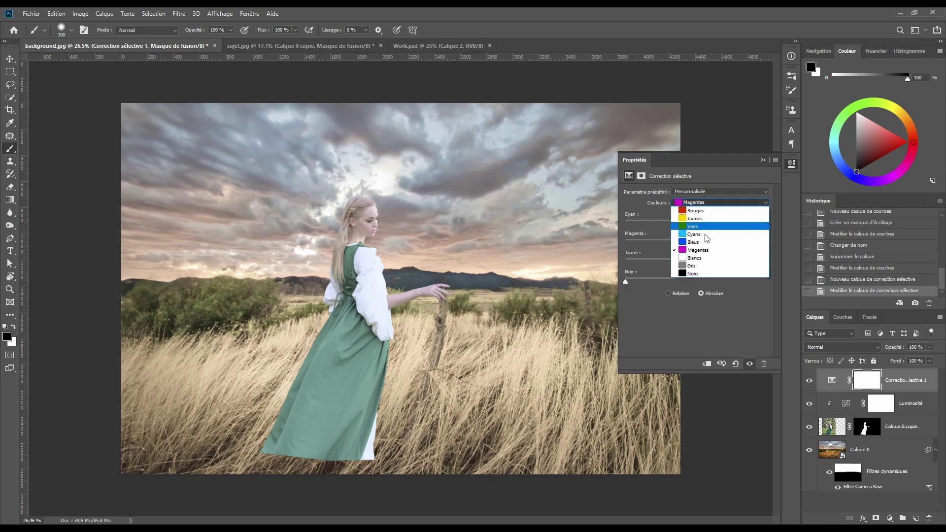
pyautogui.click(706, 258)
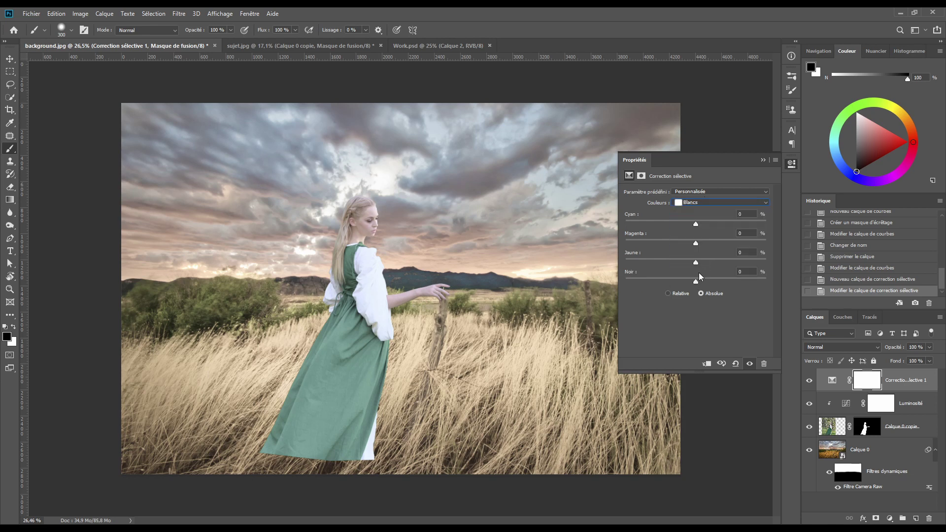
pyautogui.moveTo(696, 281); pyautogui.dragTo(767, 282)
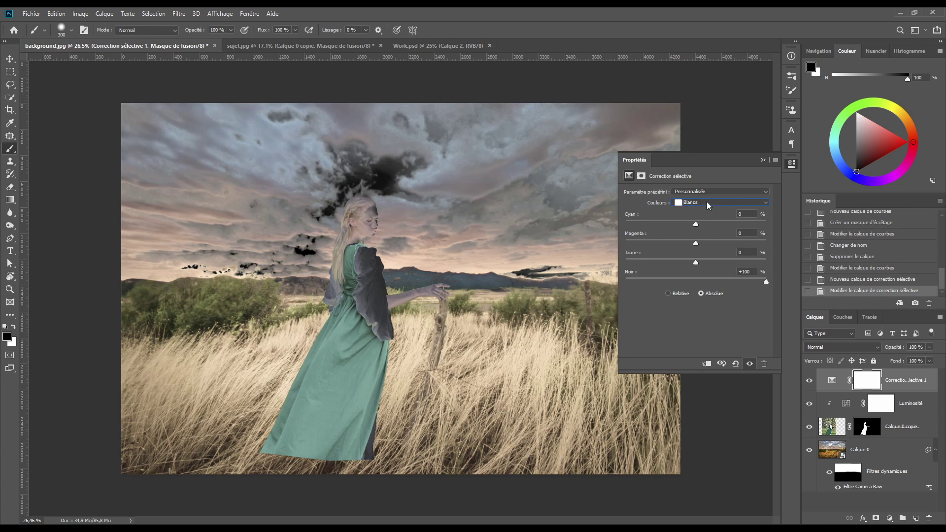
pyautogui.click(707, 202)
pyautogui.click(703, 269)
pyautogui.moveTo(696, 281); pyautogui.dragTo(787, 281)
pyautogui.click(715, 202)
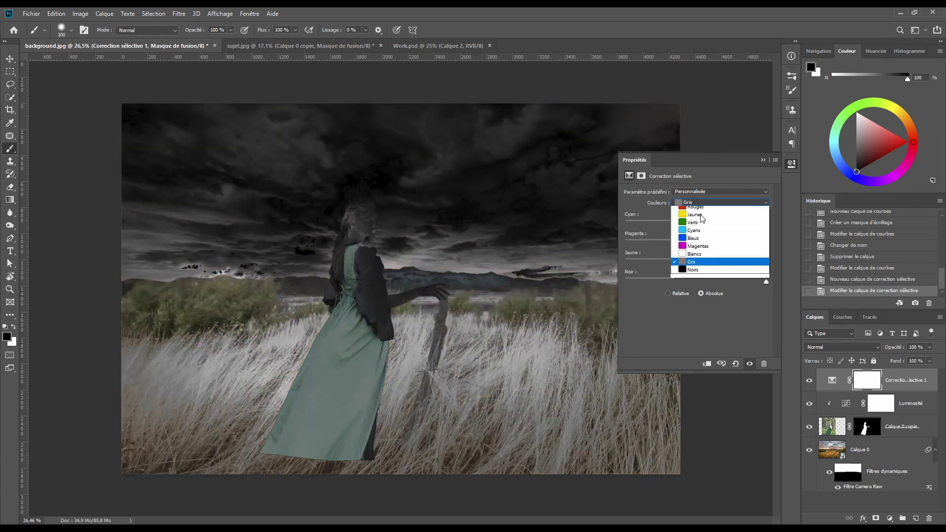
pyautogui.click(690, 270)
pyautogui.moveTo(696, 282); pyautogui.dragTo(805, 282)
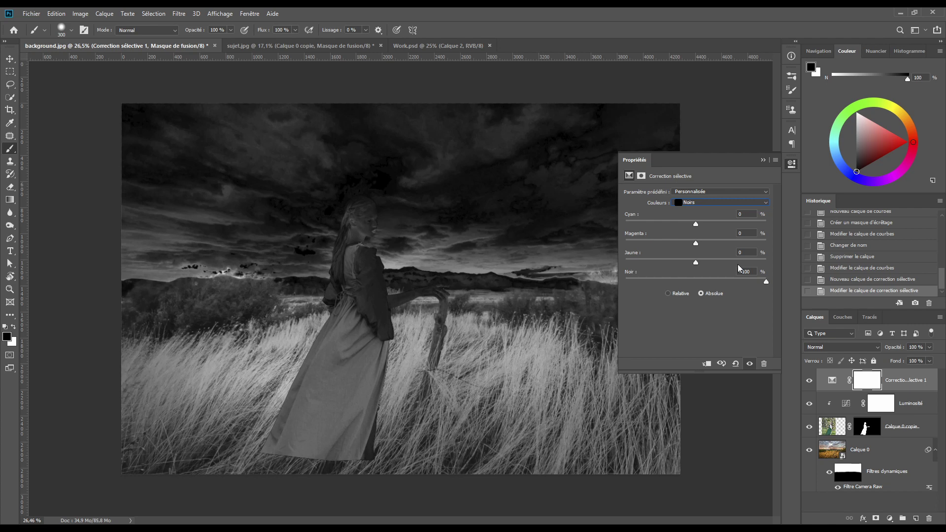
pyautogui.click(762, 160)
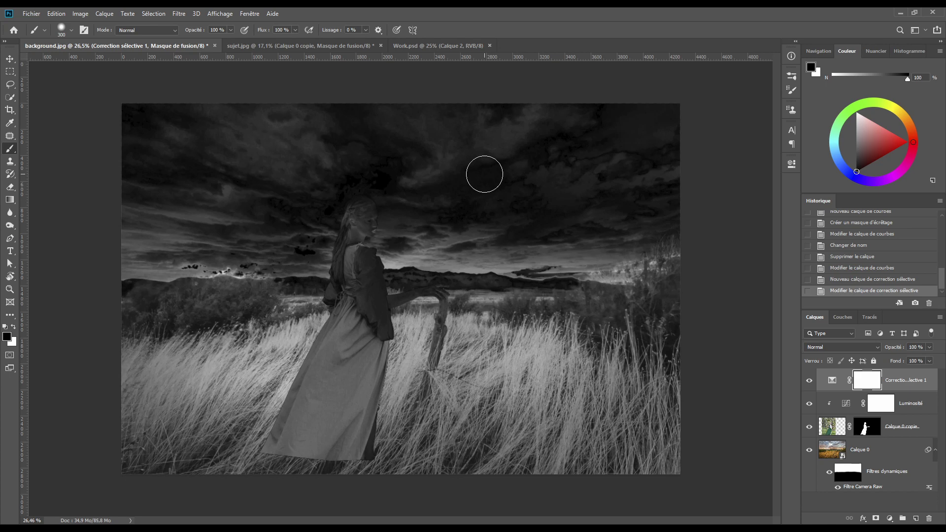
# - Add a Teinte/Saturation adjustment layer above the Luminosité layer and clip it to the woman's layer
pyautogui.click(850, 408)
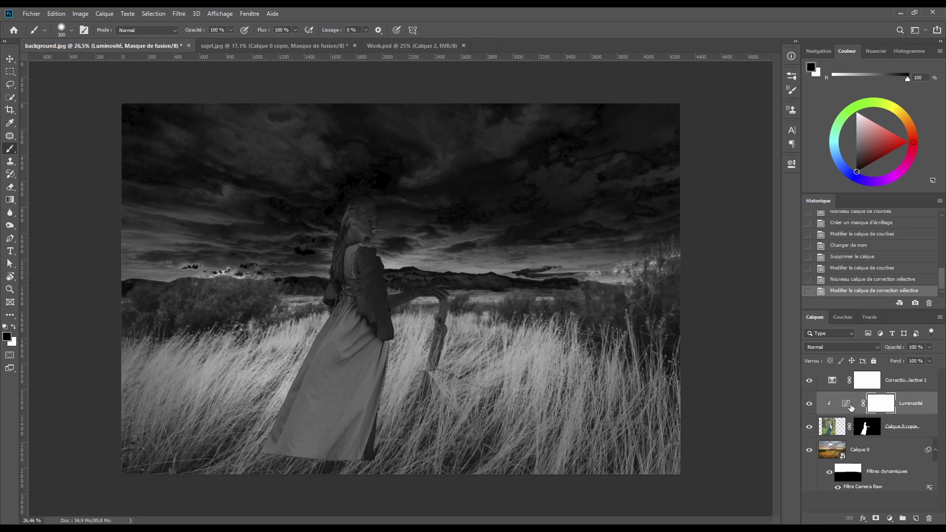
pyautogui.click(847, 404)
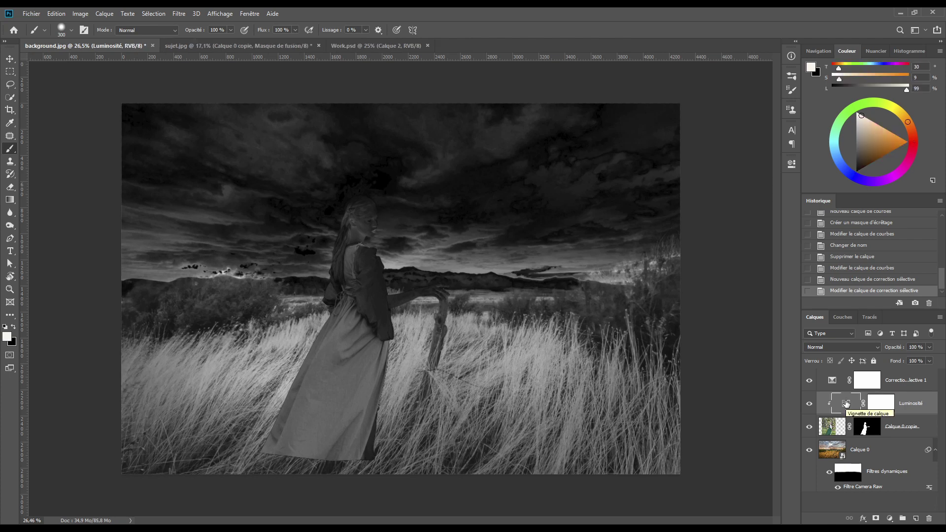
pyautogui.click(890, 519)
pyautogui.click(864, 424)
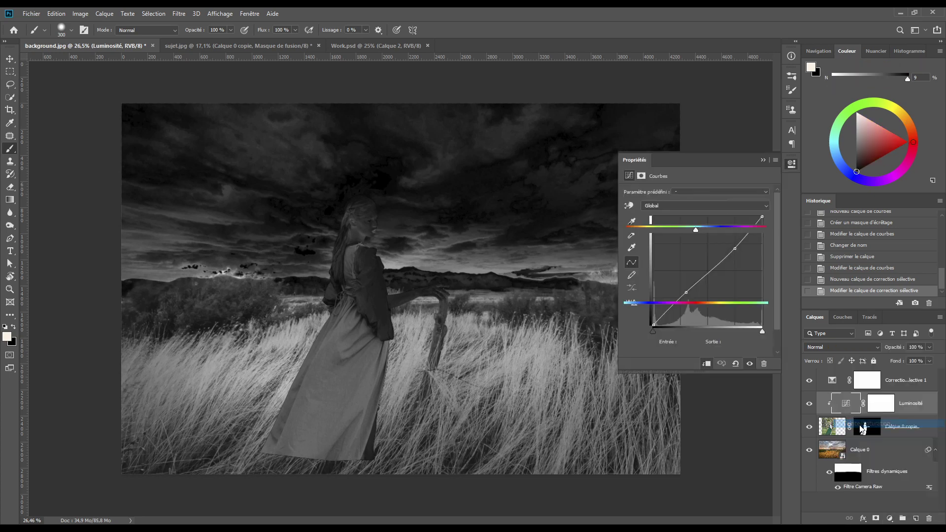
pyautogui.click(706, 364)
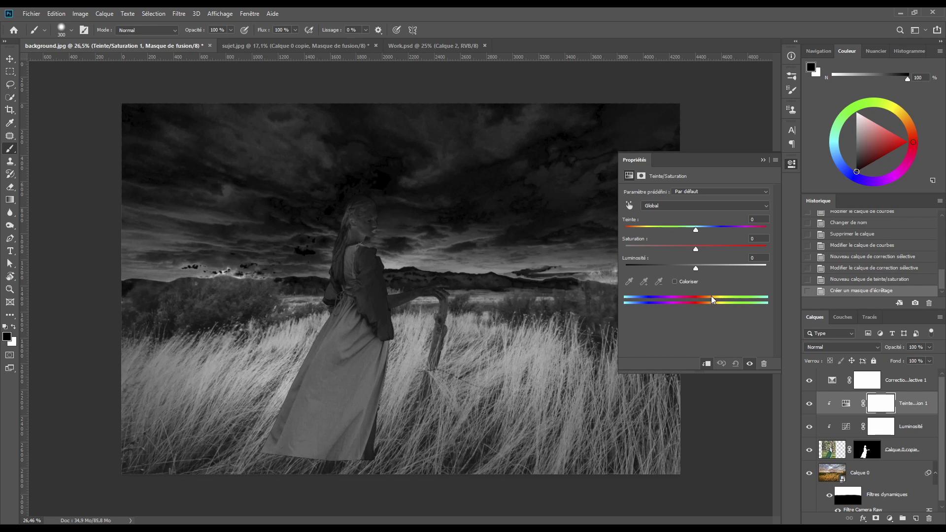
# - Raise the woman's saturation to +38 in the Teinte/Saturation adjustment, judging it against the background in the saturation map
pyautogui.moveTo(696, 249); pyautogui.dragTo(714, 250)
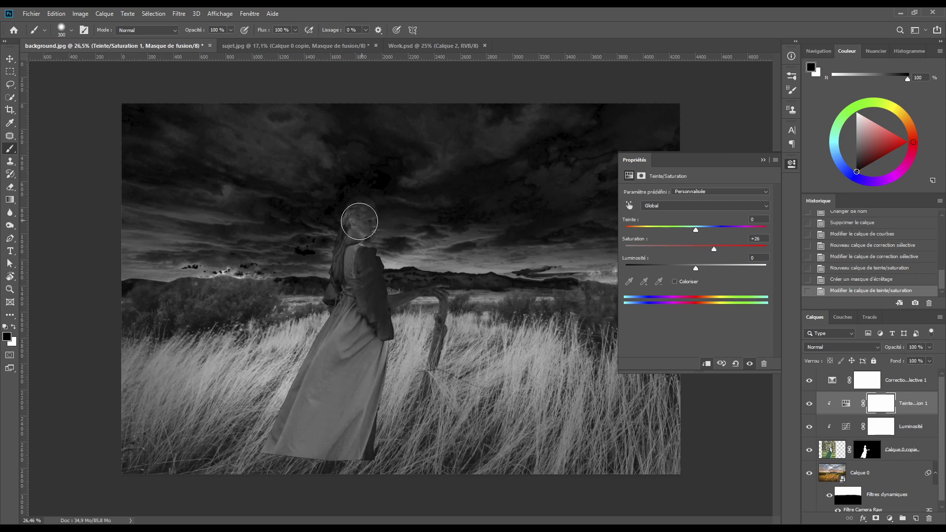
pyautogui.moveTo(360, 222); pyautogui.dragTo(358, 222)
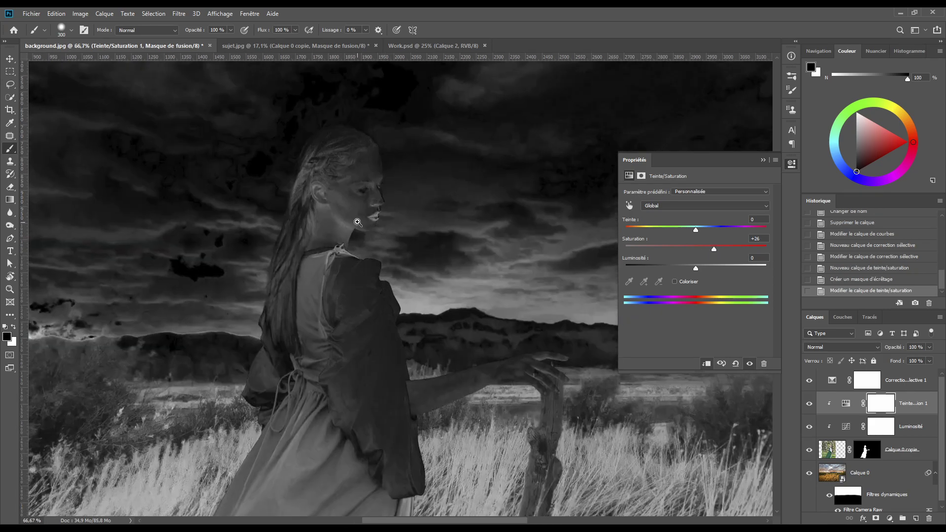
pyautogui.scroll(-3, 380, 217)
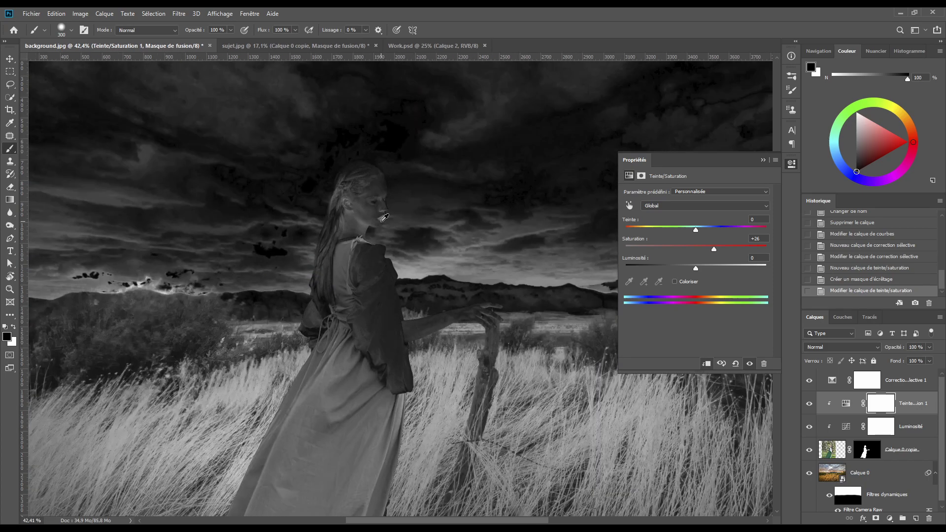
pyautogui.scroll(-3, 385, 218)
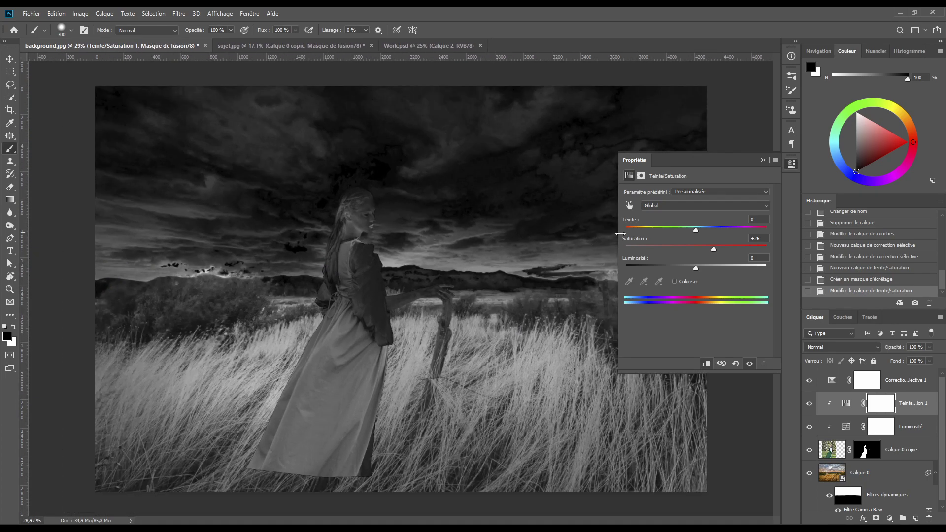
pyautogui.moveTo(714, 249); pyautogui.dragTo(720, 250)
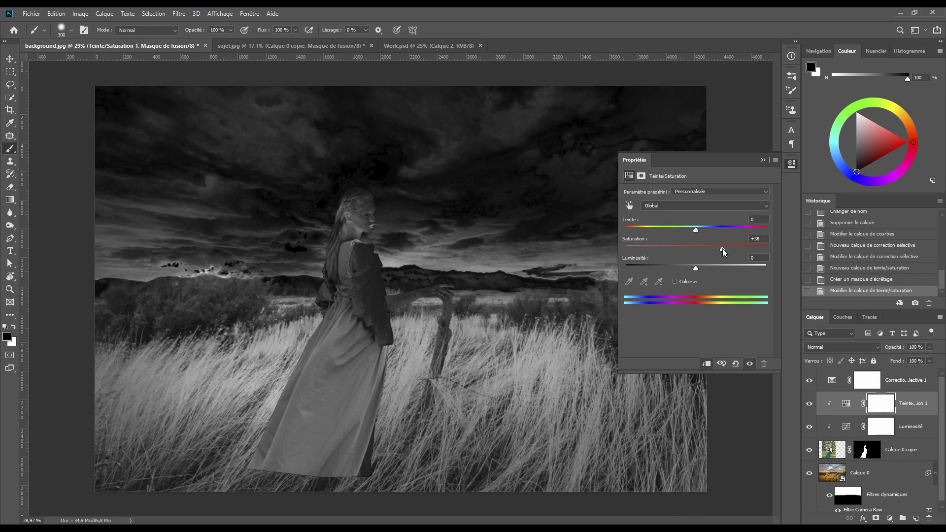
pyautogui.click(763, 160)
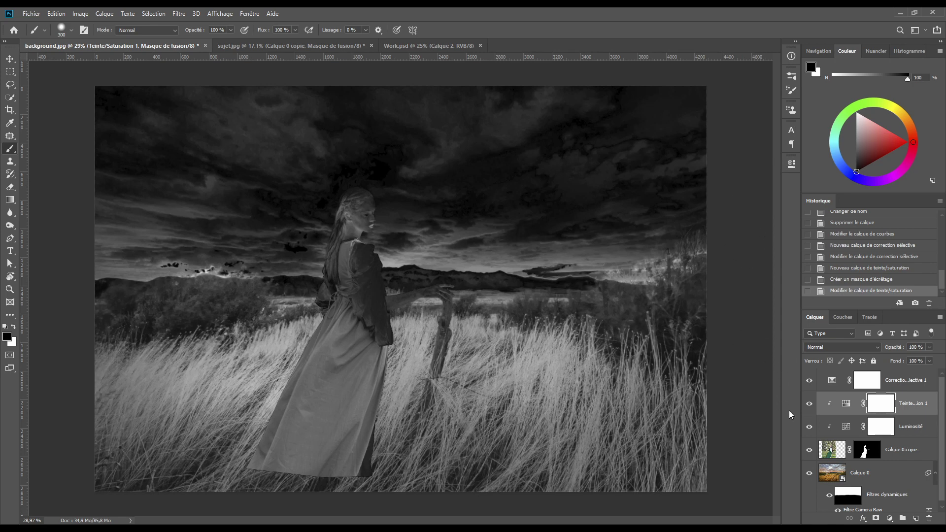
# - Compare the woman with and without the Teinte/Saturation adjustment, both in the saturation map and in full colour
pyautogui.click(810, 405)
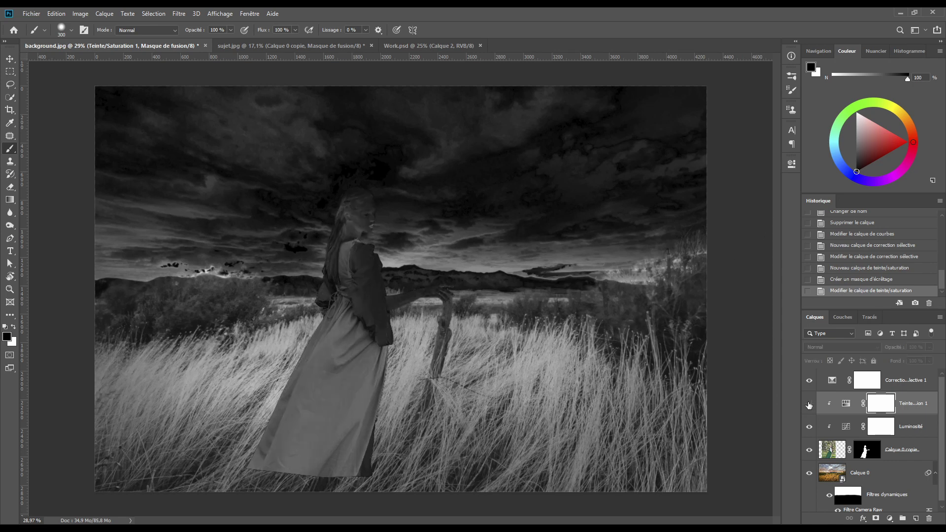
pyautogui.click(809, 405)
pyautogui.click(808, 380)
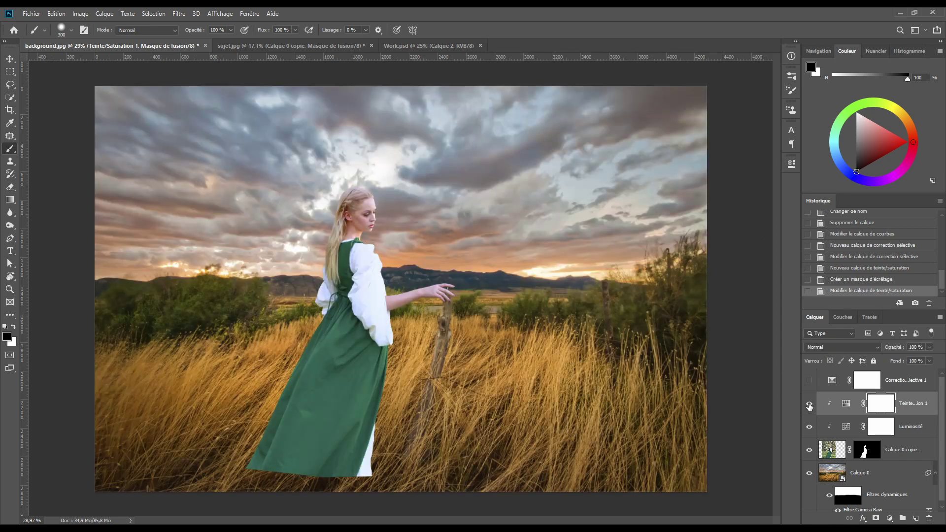
pyautogui.click(809, 405)
pyautogui.click(809, 405)
pyautogui.click(810, 405)
# - Delete the Selective Color map layer and rename the Teinte/Saturation layer as Saturation
pyautogui.click(832, 384)
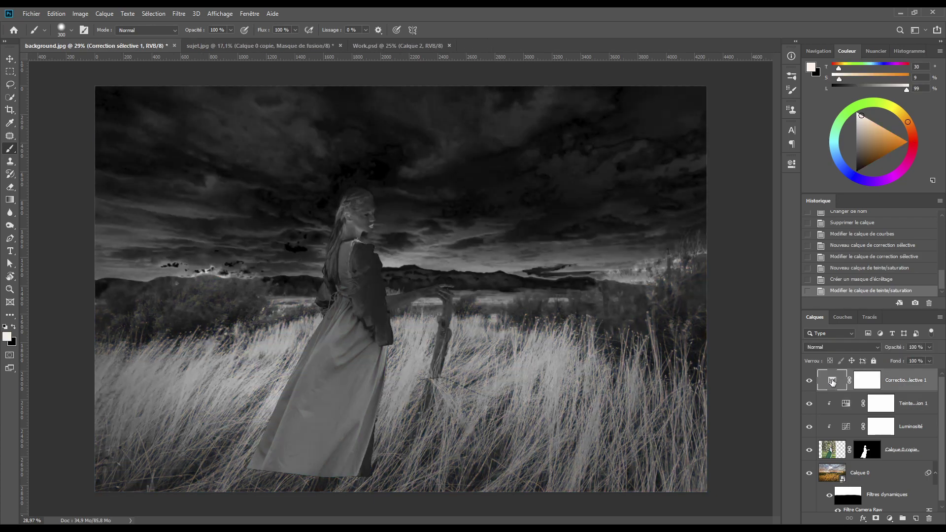
pyautogui.moveTo(832, 382); pyautogui.dragTo(929, 519)
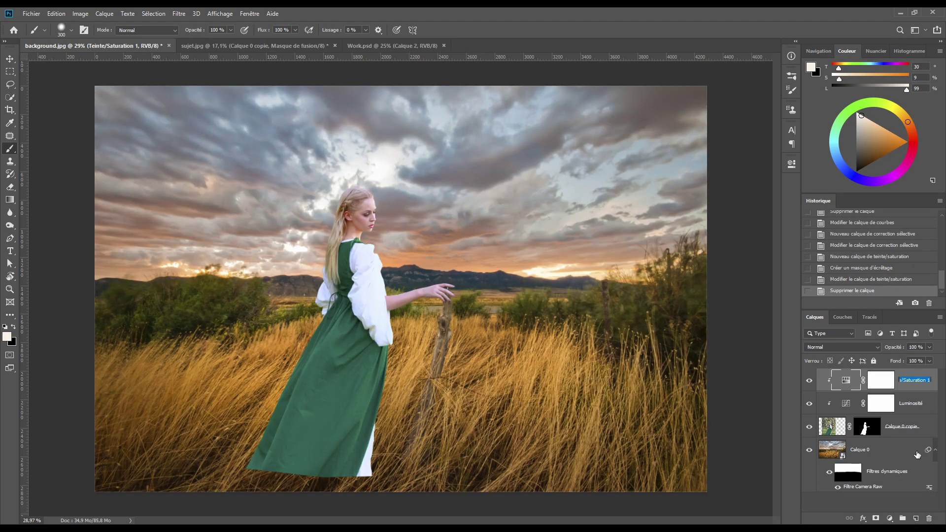
pyautogui.write('Saturat')
pyautogui.press('Return')
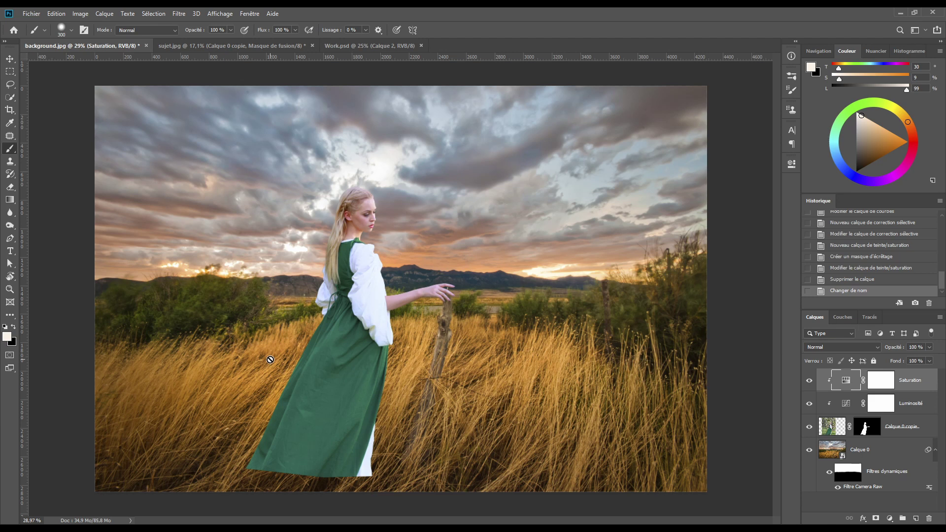
# - Add a solid colour fill layer on top in neutral grey (hue 0, saturation 0, brightness 50) and set its blend mode to Luminosité
pyautogui.click(891, 519)
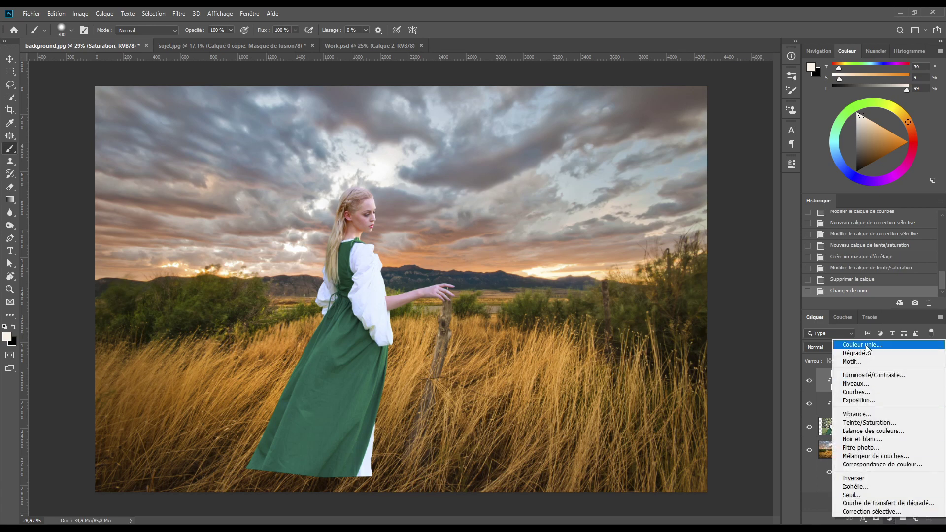
pyautogui.click(868, 346)
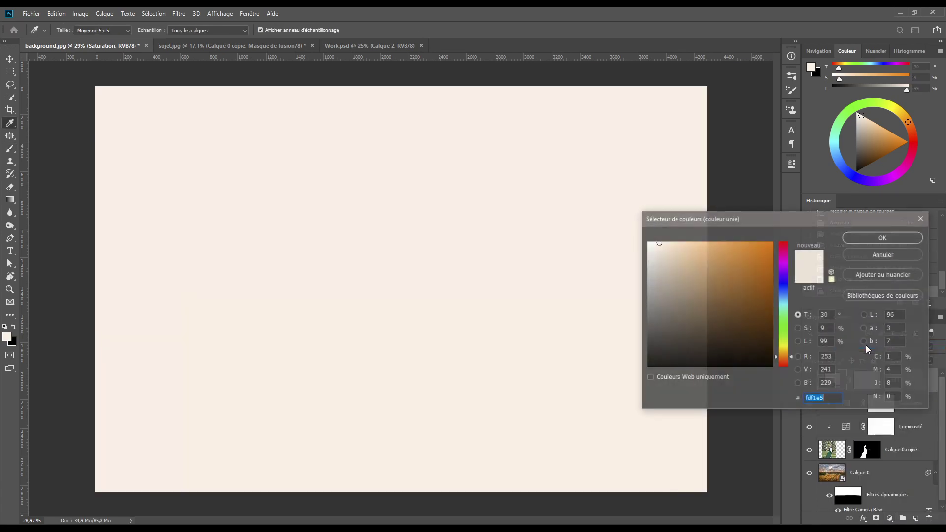
pyautogui.click(830, 318)
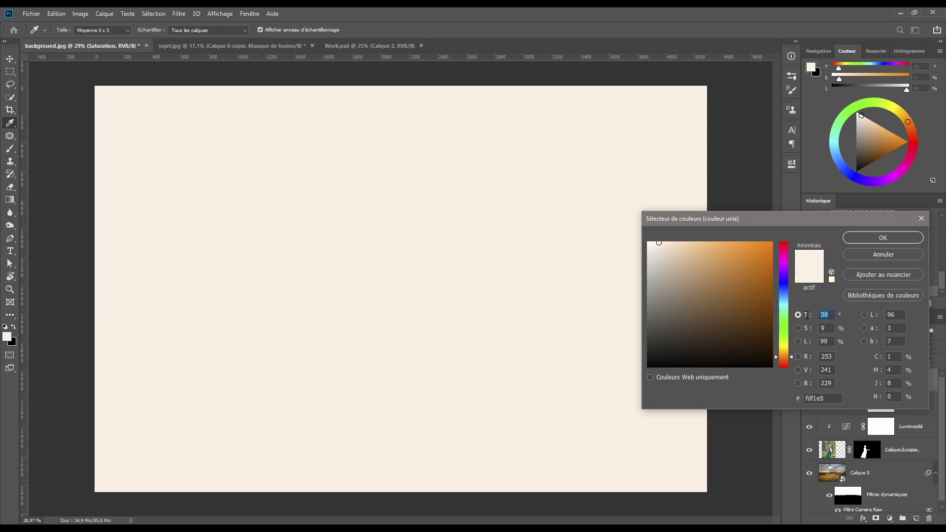
pyautogui.write('0')
pyautogui.press('Tab')
pyautogui.write('0')
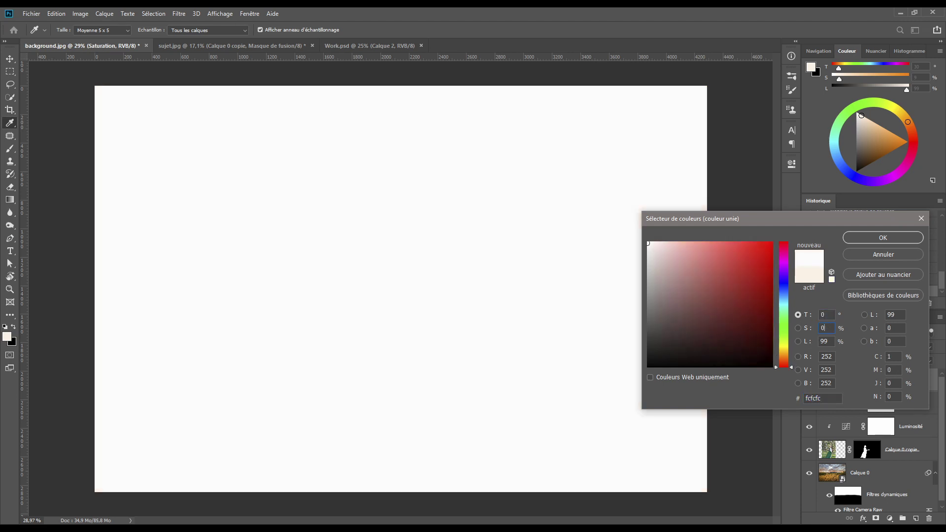
pyautogui.press('Tab')
pyautogui.write('50')
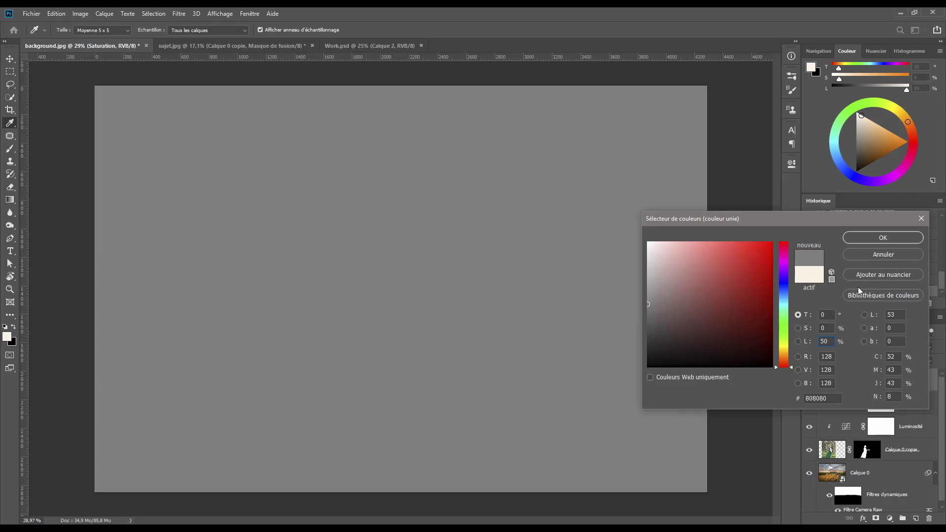
pyautogui.click(881, 238)
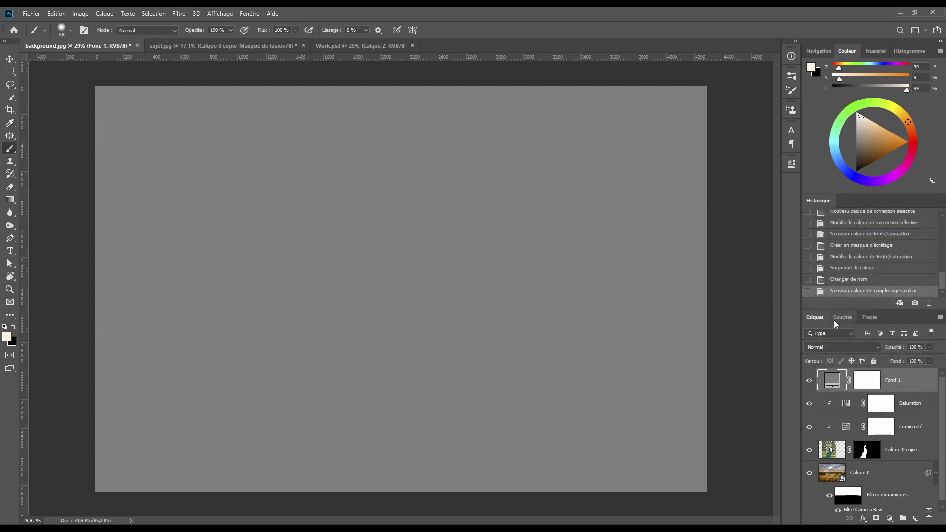
pyautogui.click(835, 347)
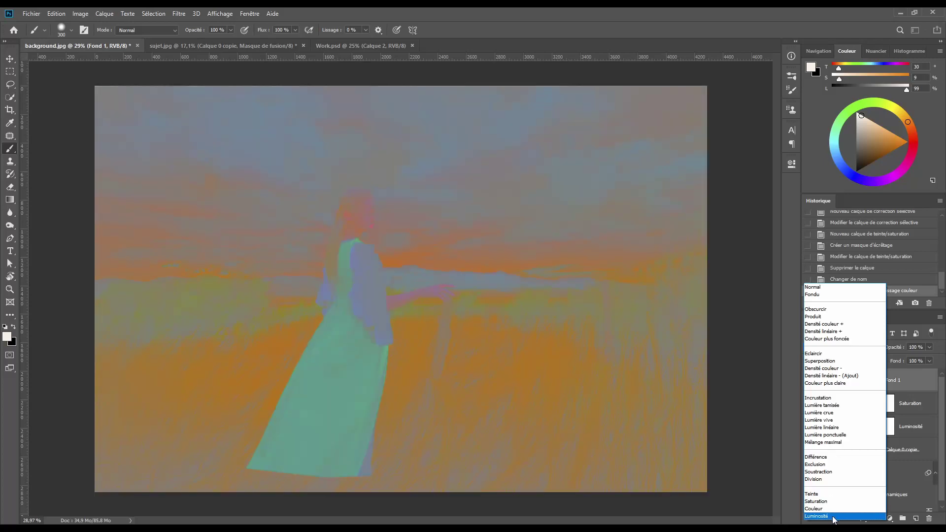
pyautogui.click(832, 516)
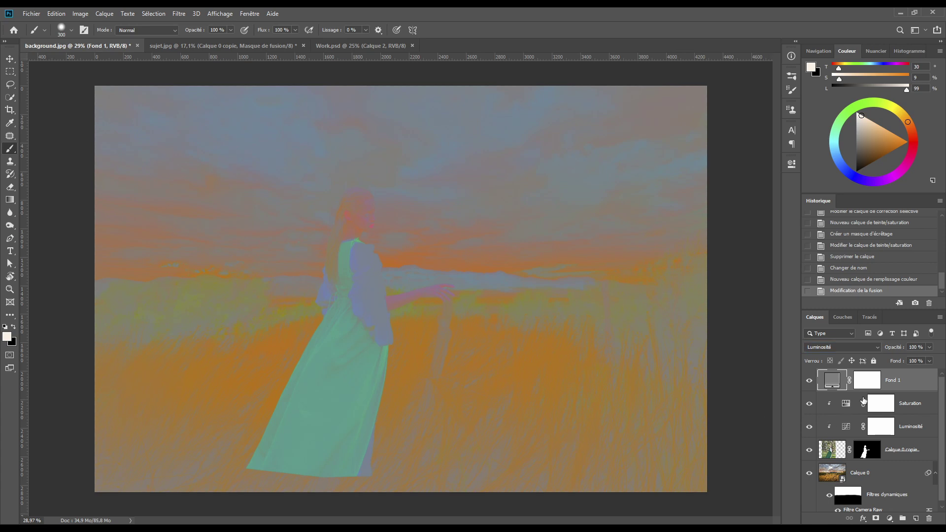
# - Add a Curves adjustment layer directly above the Saturation layer and clip it to the woman's layer
pyautogui.click(846, 405)
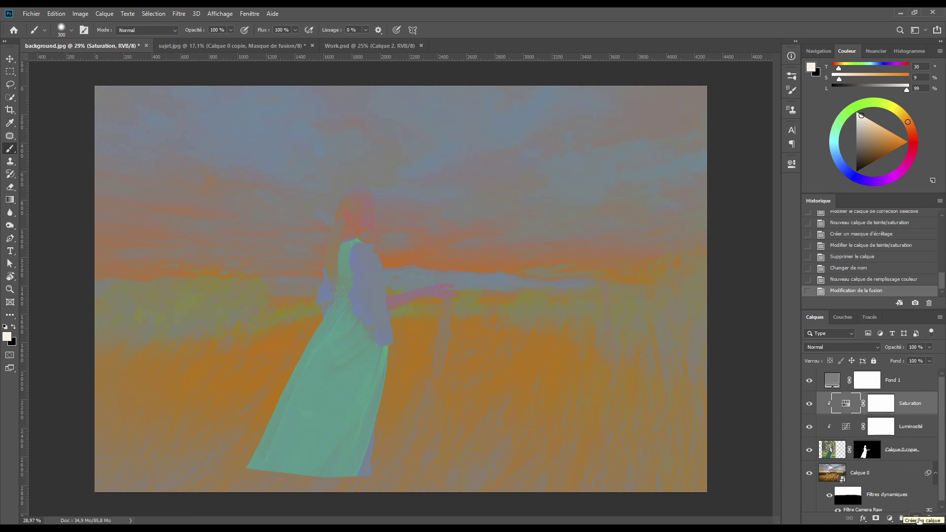
pyautogui.click(915, 519)
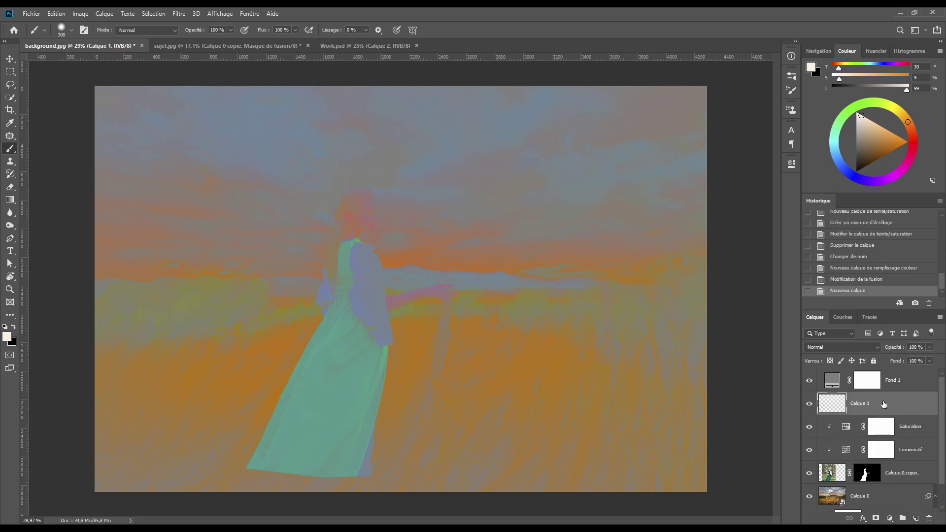
pyautogui.click(929, 519)
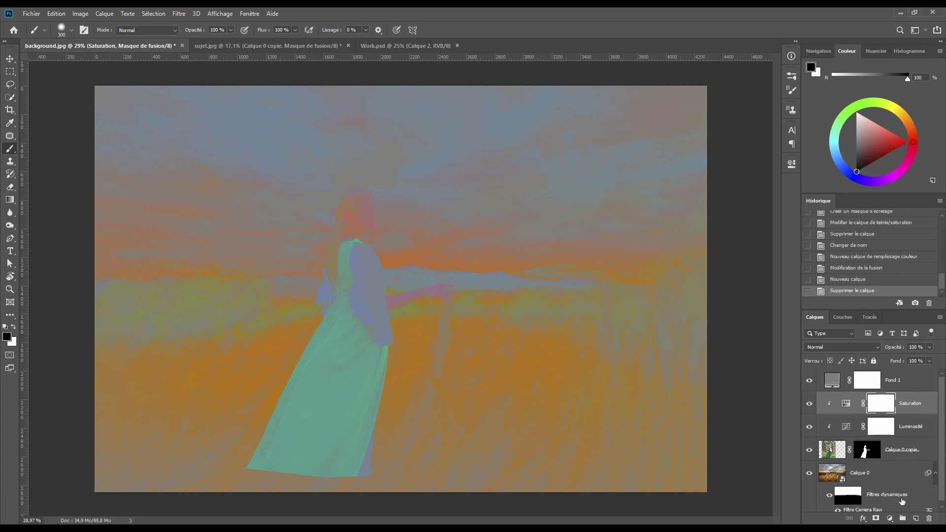
pyautogui.click(889, 519)
pyautogui.click(857, 392)
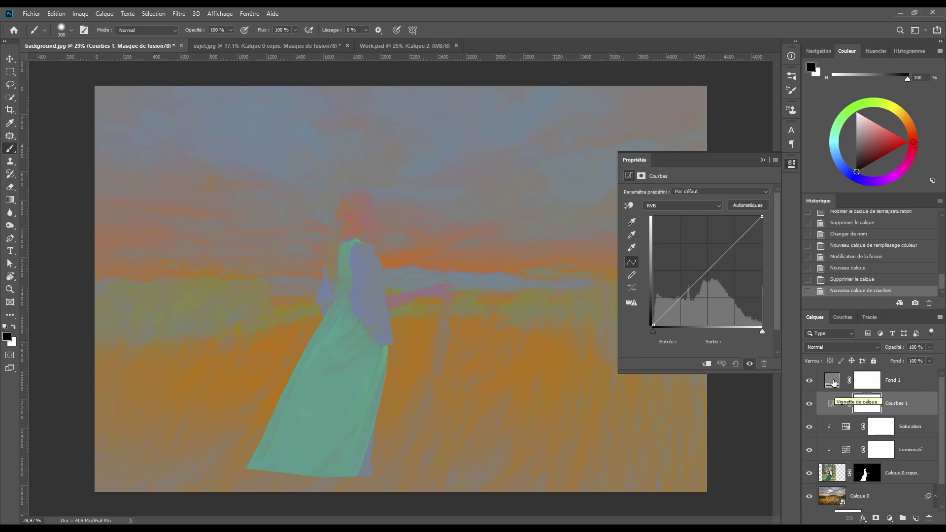
pyautogui.click(708, 365)
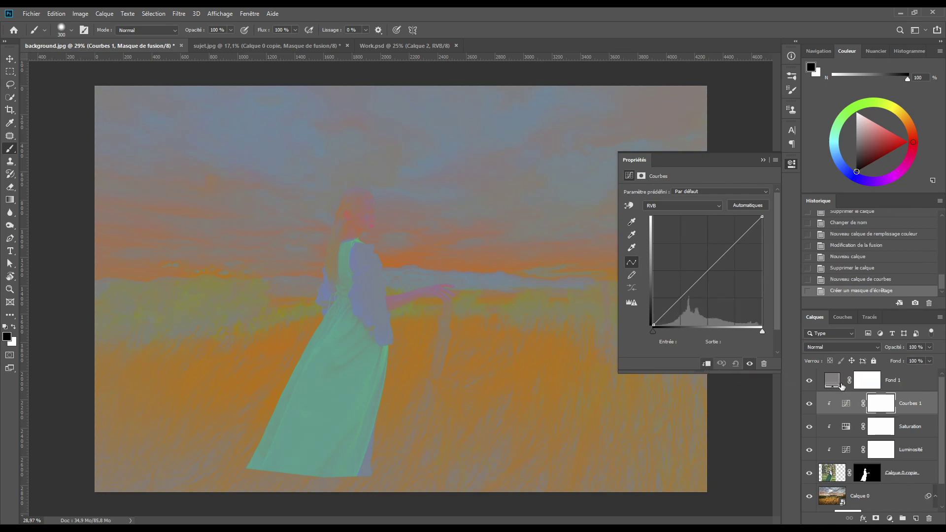
# - Rename the new clipped Curves layer as couleur
pyautogui.doubleClick(912, 403)
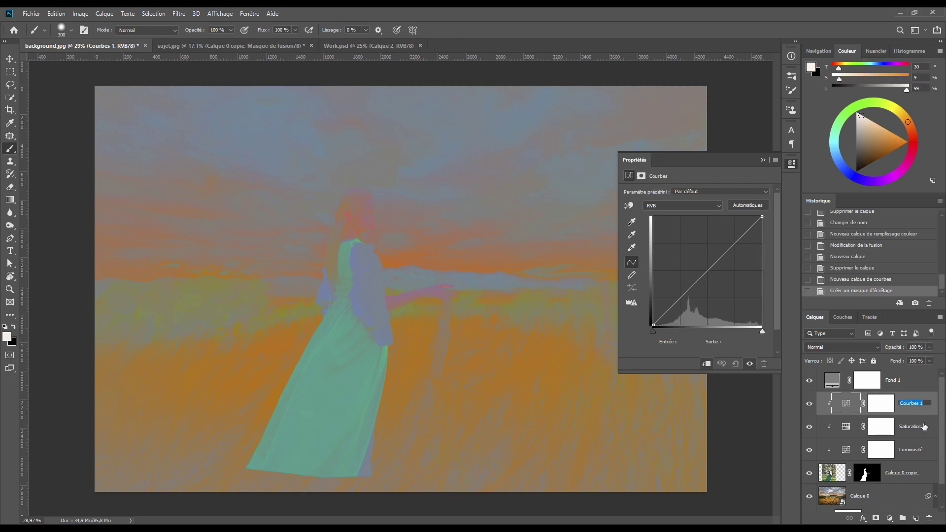
pyautogui.write('couleur')
pyautogui.press('Return')
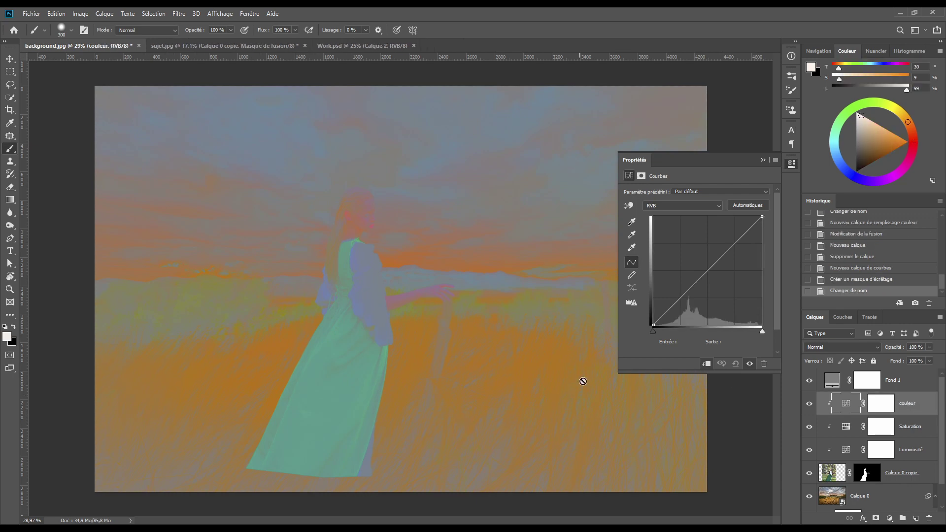
pyautogui.click(763, 160)
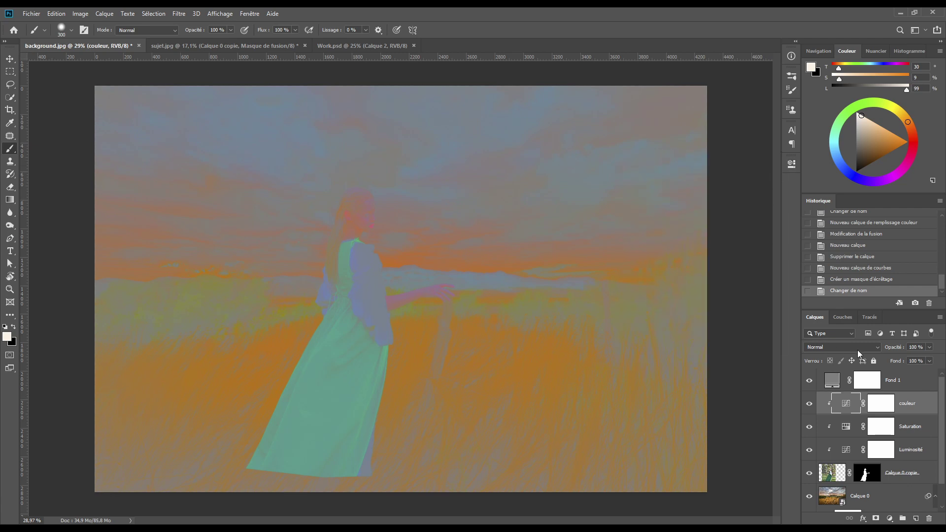
# - Add a Curves adjustment above the grey fill layer with an S-curve through input 192, output 230 and input 98, output 65
pyautogui.click(838, 383)
pyautogui.click(890, 518)
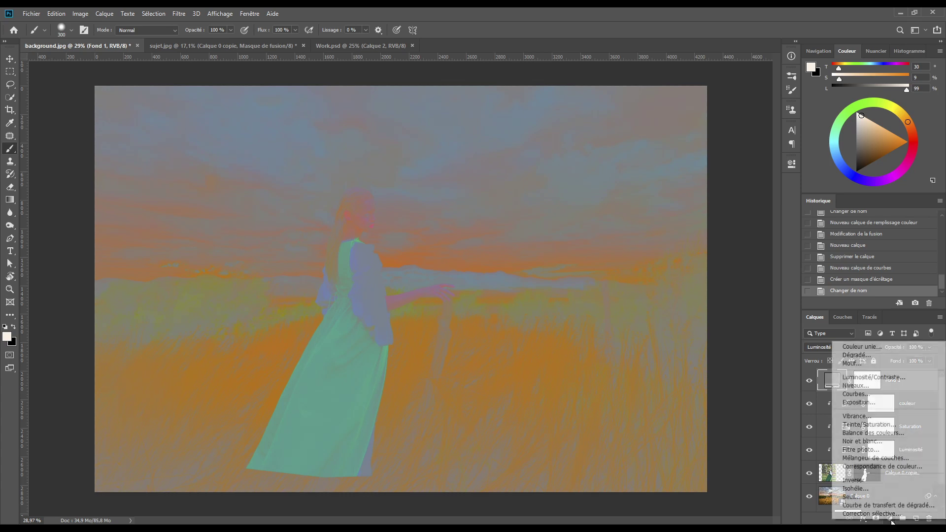
pyautogui.click(856, 394)
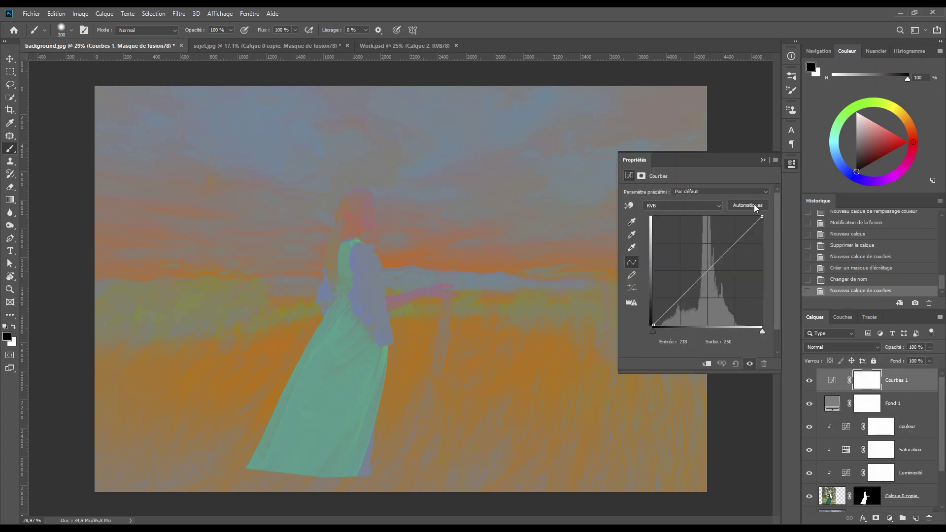
pyautogui.moveTo(738, 241); pyautogui.dragTo(735, 228)
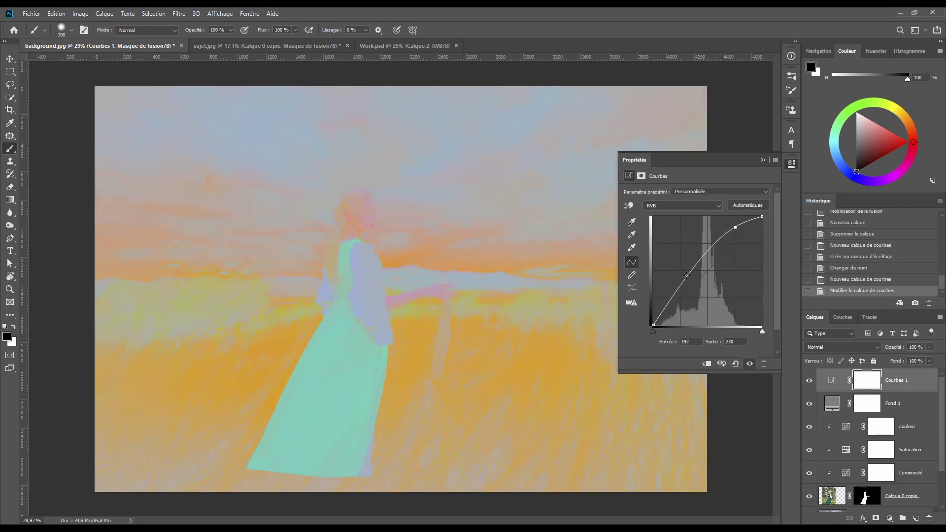
pyautogui.moveTo(687, 275); pyautogui.dragTo(696, 298)
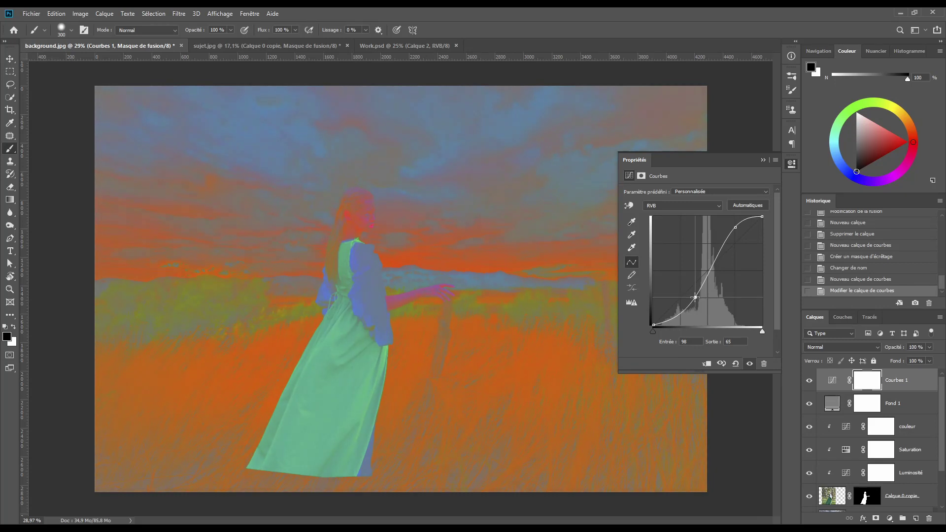
# - Refine the S-curve of the Curves layer above the grey fill to input 185, output 231 and input 99, output 65
pyautogui.moveTo(736, 227); pyautogui.dragTo(732, 227)
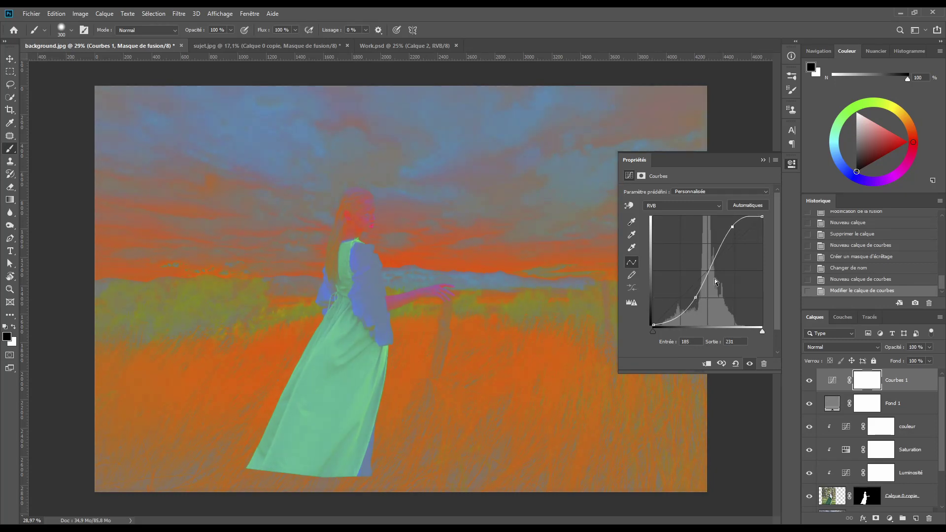
pyautogui.moveTo(695, 297); pyautogui.dragTo(696, 297)
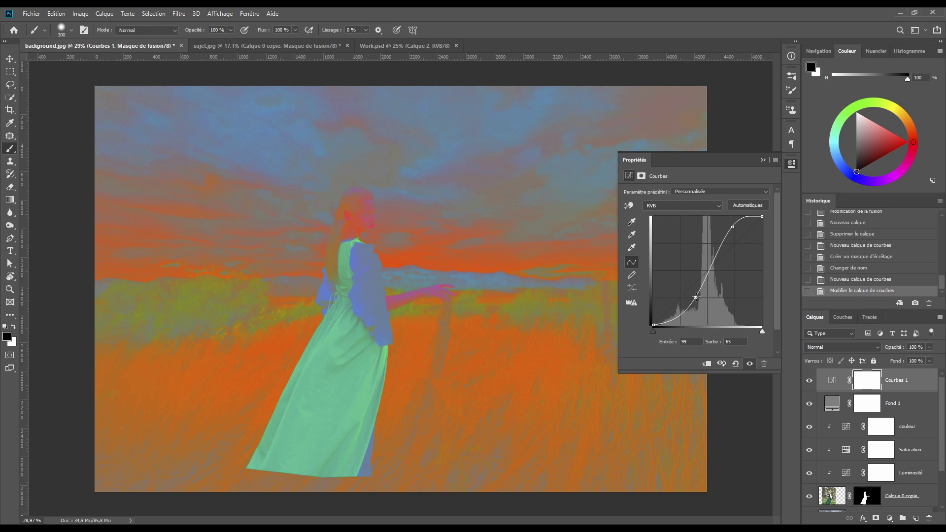
pyautogui.click(763, 160)
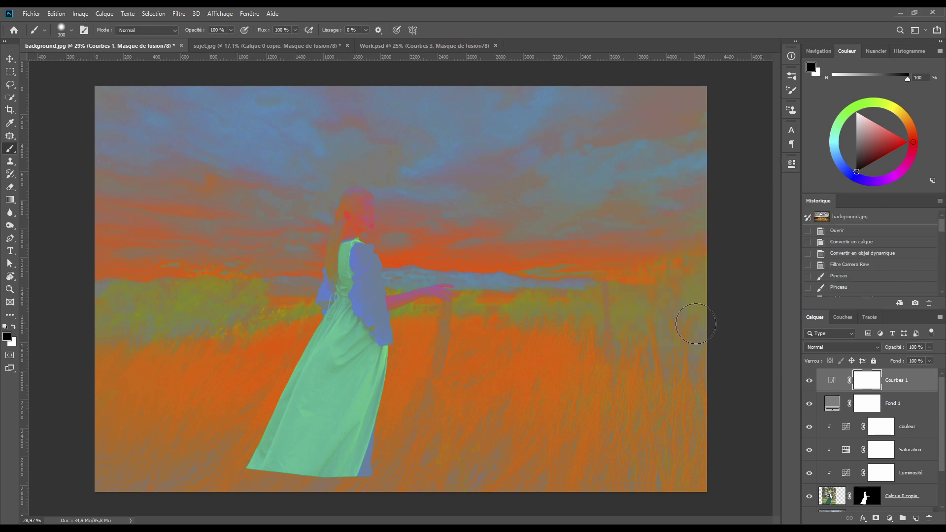
# - In the couleur Curves adjustment, add a red channel point at input 176, output 164 to reduce red on the woman
pyautogui.click(847, 427)
pyautogui.doubleClick(847, 427)
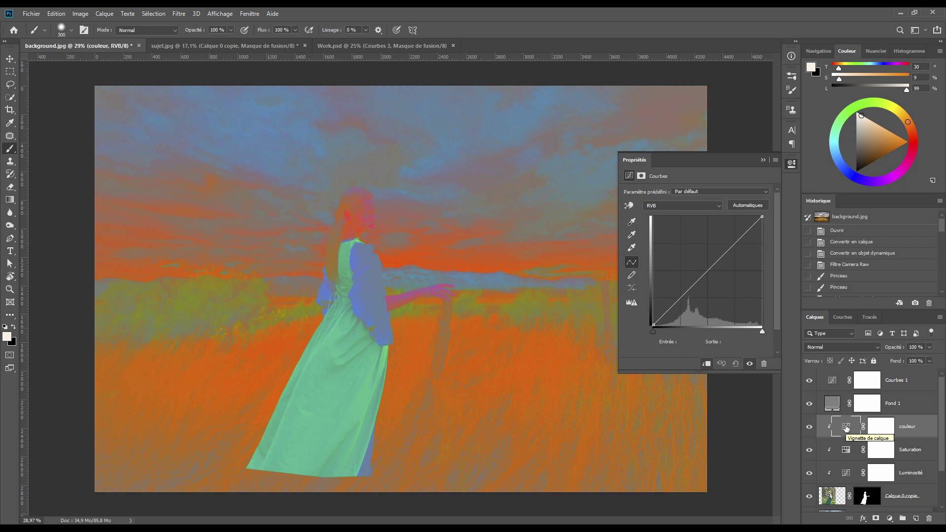
pyautogui.click(672, 206)
pyautogui.click(669, 220)
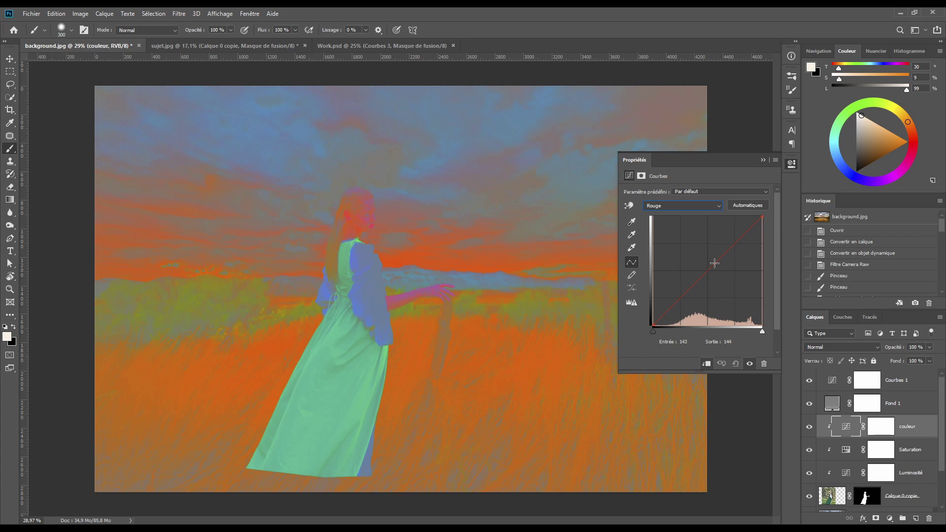
pyautogui.moveTo(715, 264); pyautogui.dragTo(729, 255)
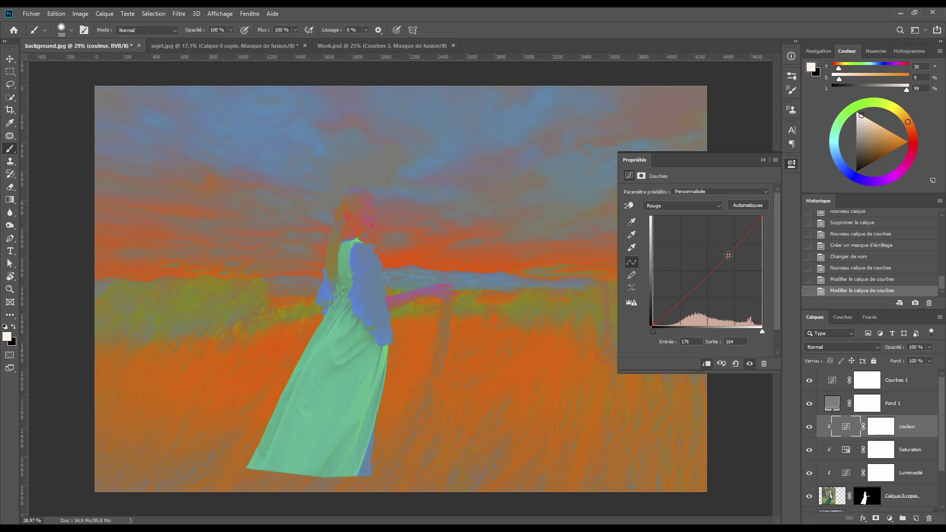
# - In the couleur curves, set a green channel point at input 103, output 97 and lower the blue channel's white point output to 214
pyautogui.click(658, 207)
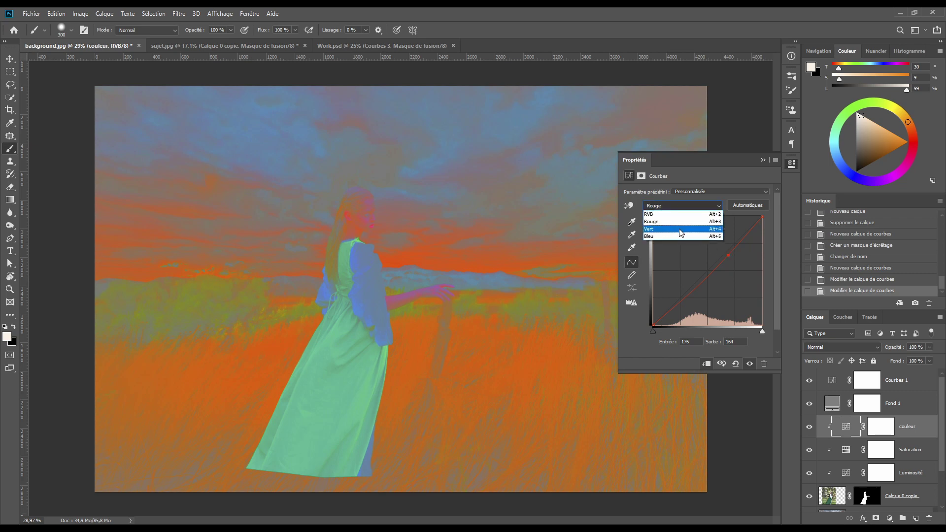
pyautogui.click(680, 229)
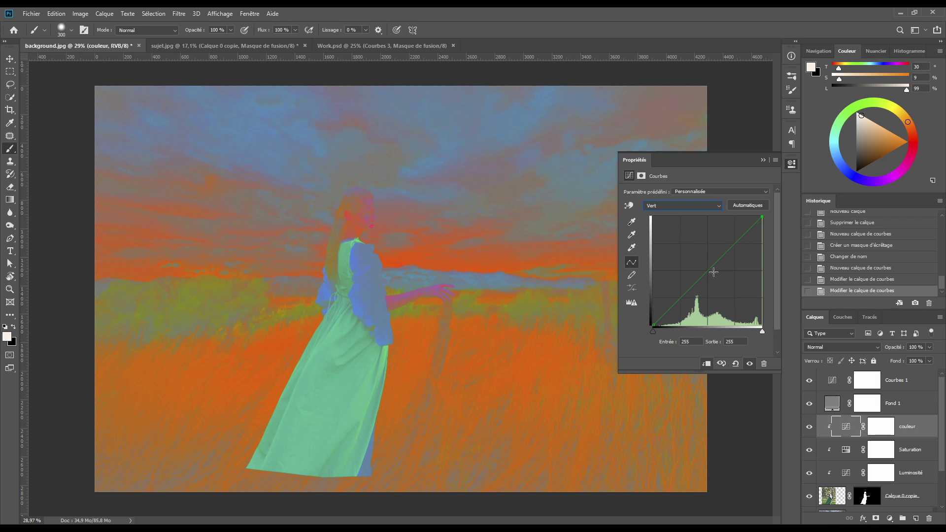
pyautogui.moveTo(707, 274); pyautogui.dragTo(698, 284)
pyautogui.click(670, 206)
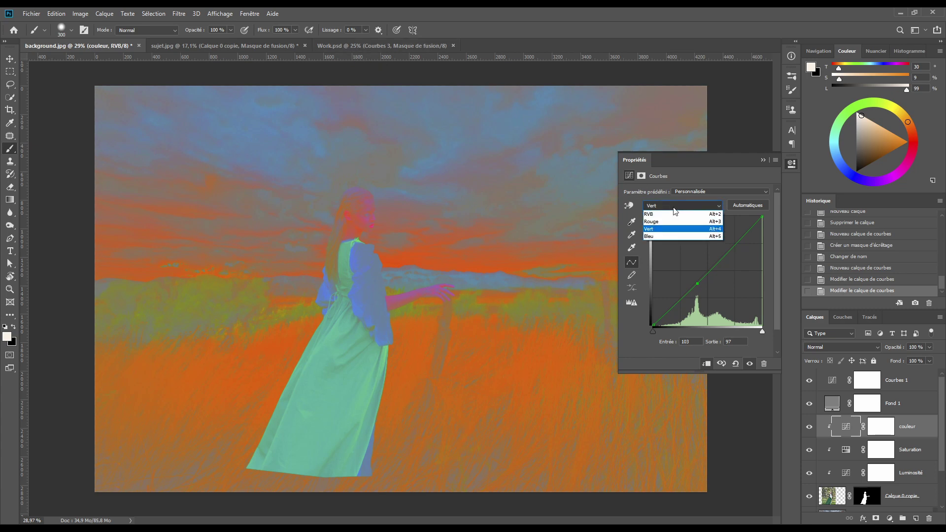
pyautogui.click(675, 237)
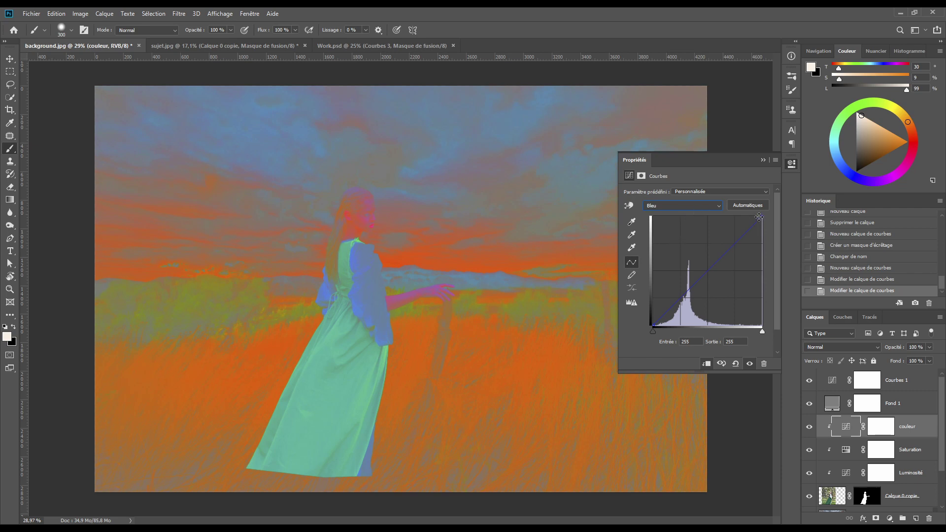
pyautogui.moveTo(762, 218); pyautogui.dragTo(765, 233)
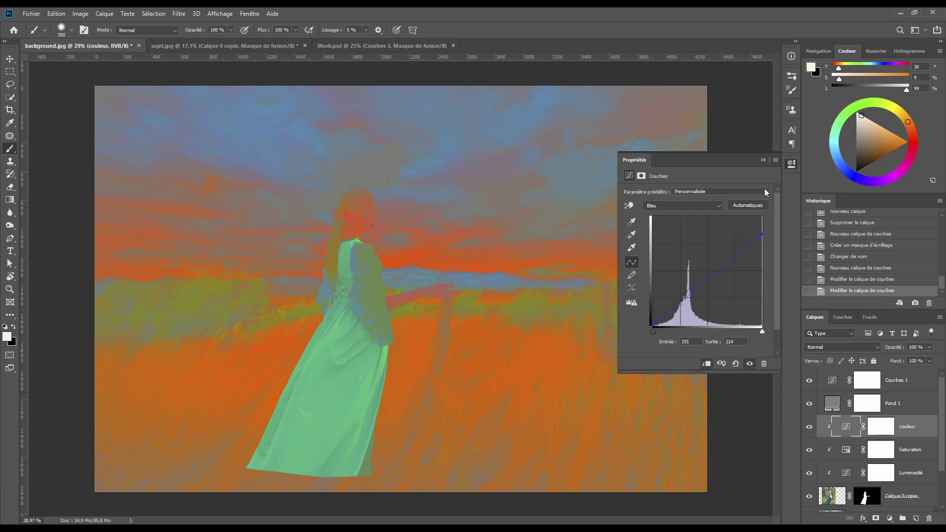
pyautogui.click(763, 160)
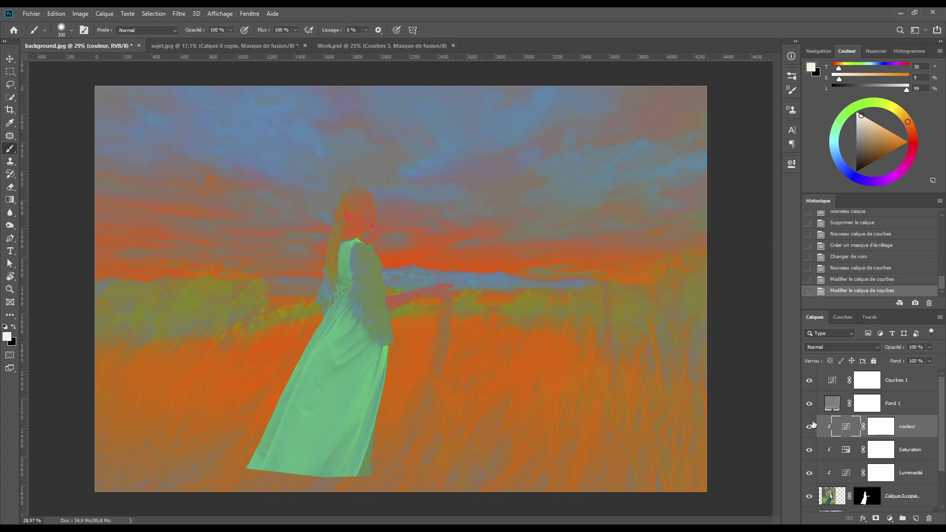
# - Hide the Courbes 1 and Fond 1 helper layers and toggle the couleur layer to compare the woman before and after
pyautogui.click(809, 381)
pyautogui.click(809, 404)
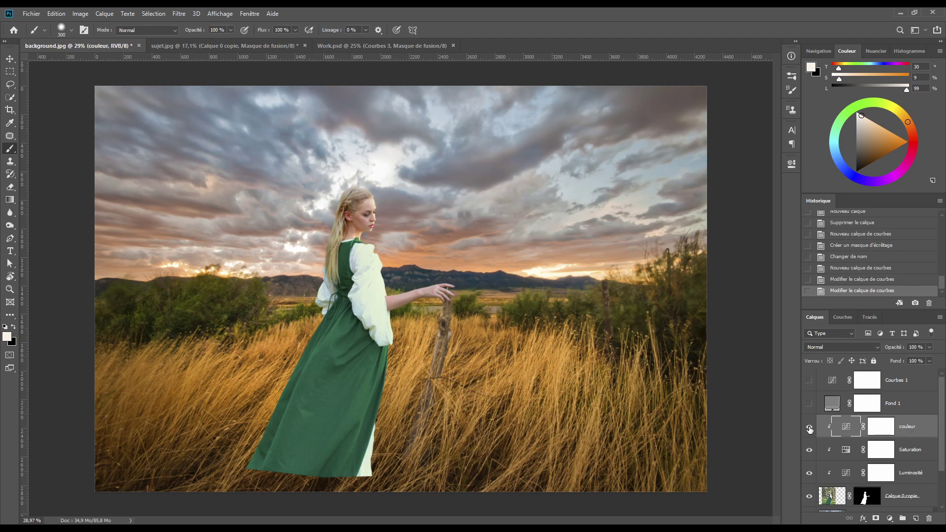
pyautogui.click(809, 428)
pyautogui.click(810, 428)
# - Delete the Fond 1 and Courbes 1 helper layers
pyautogui.moveTo(810, 403); pyautogui.dragTo(930, 519)
pyautogui.moveTo(833, 382); pyautogui.dragTo(929, 518)
pyautogui.click(846, 380)
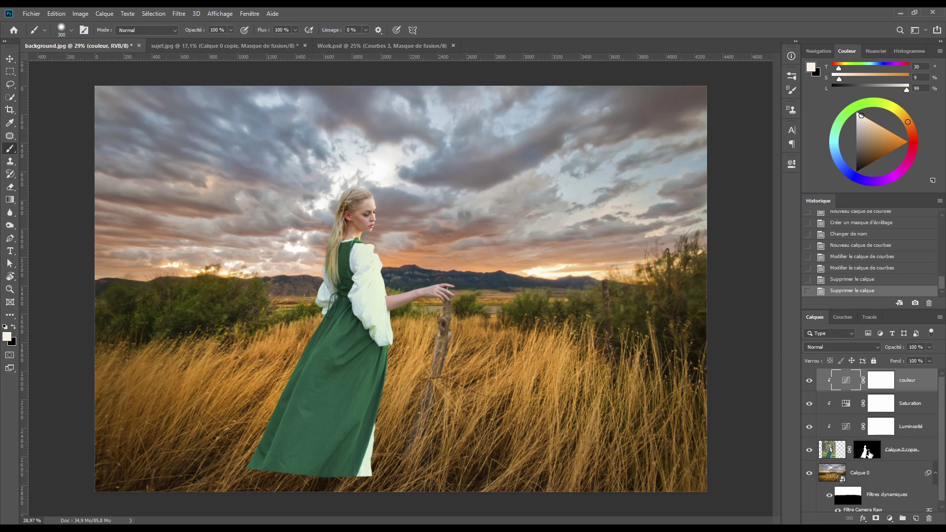
# - Select the mask of the woman's layer and choose the 134 px Herbe brush tip from the legacy default brushes
pyautogui.click(866, 452)
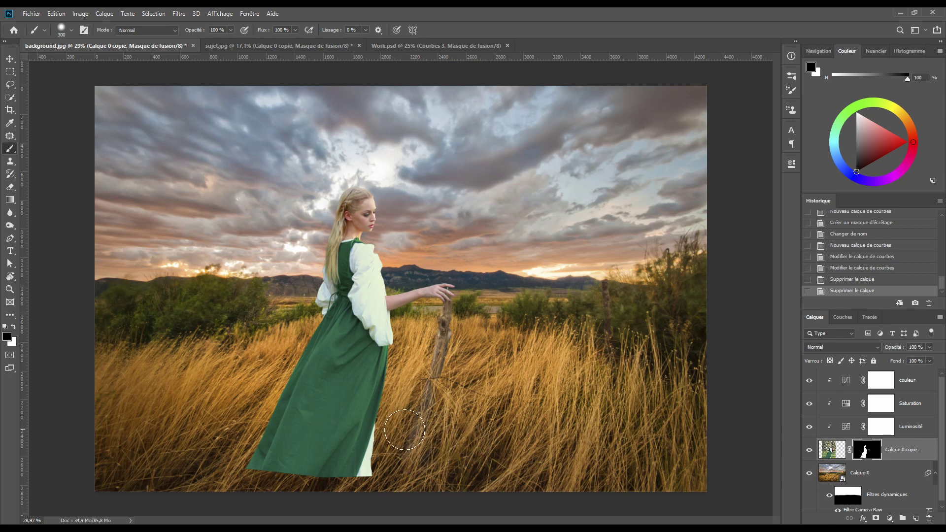
pyautogui.press('[')
pyautogui.press('[')
pyautogui.press('[')
pyautogui.press('[')
pyautogui.press('[')
pyautogui.press('[')
pyautogui.click(71, 32)
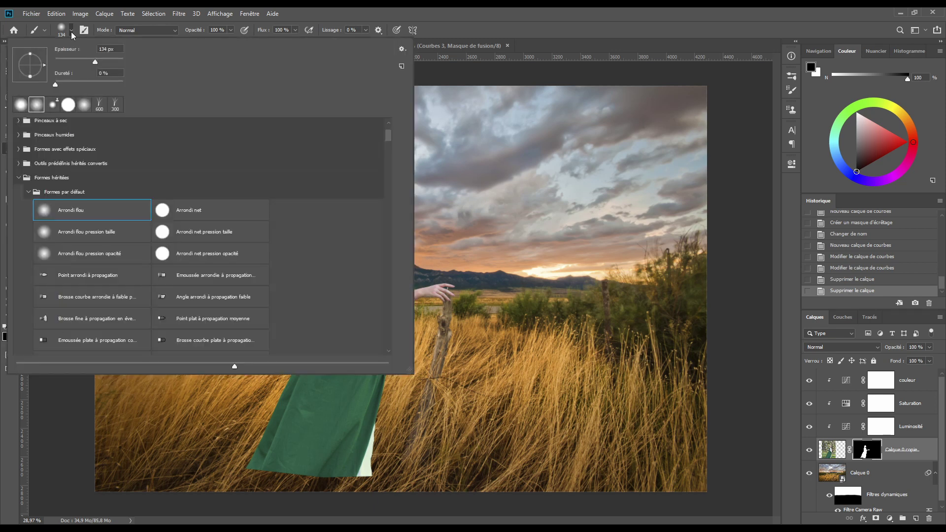
pyautogui.moveTo(388, 137)
pyautogui.mouseDown()
pyautogui.moveTo(387, 170)
pyautogui.moveTo(390, 135)
pyautogui.mouseUp()
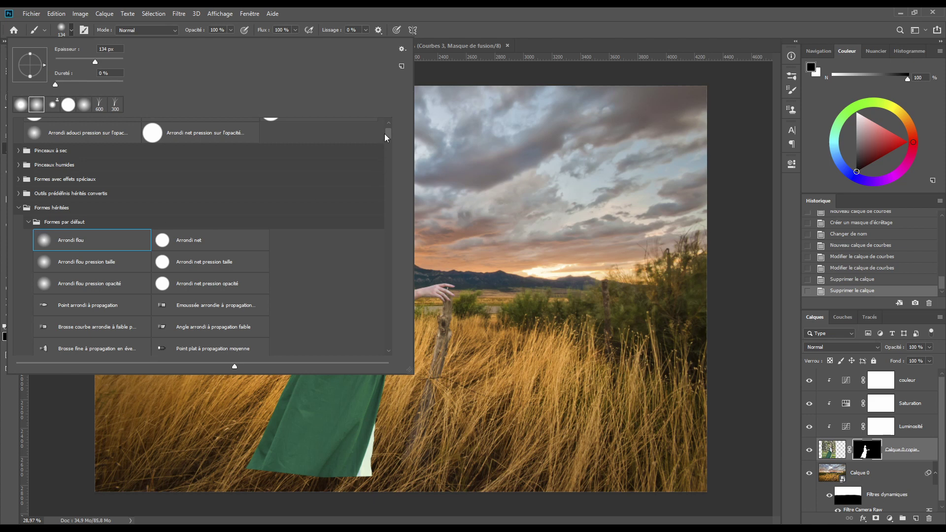
pyautogui.moveTo(388, 134); pyautogui.dragTo(386, 166)
pyautogui.click(179, 232)
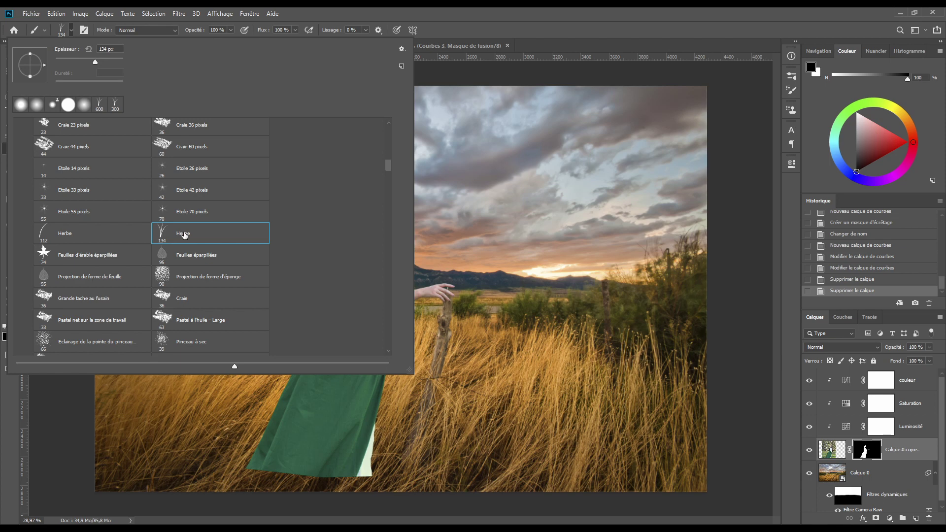
pyautogui.doubleClick(184, 235)
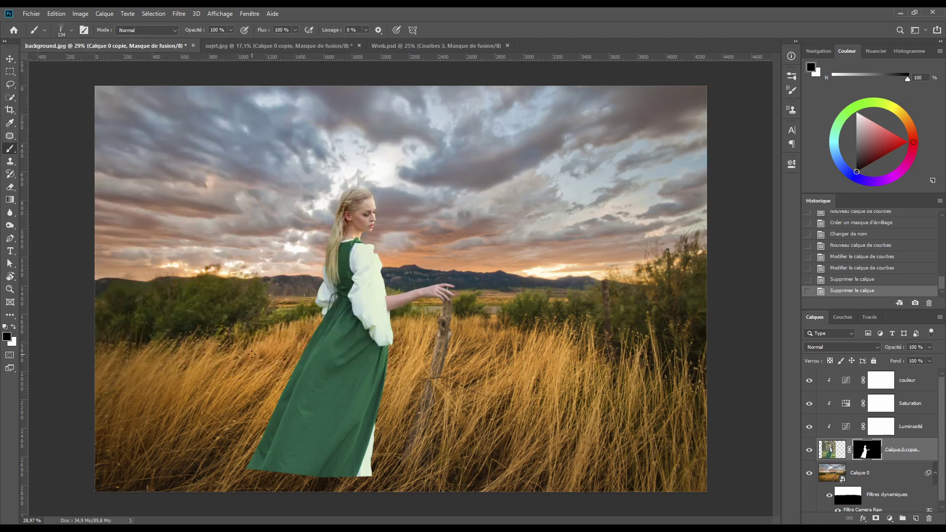
# - In the brush settings, review the grass brush's shape dynamics and scattering, and disable Dynamique de la couleur
pyautogui.click(249, 13)
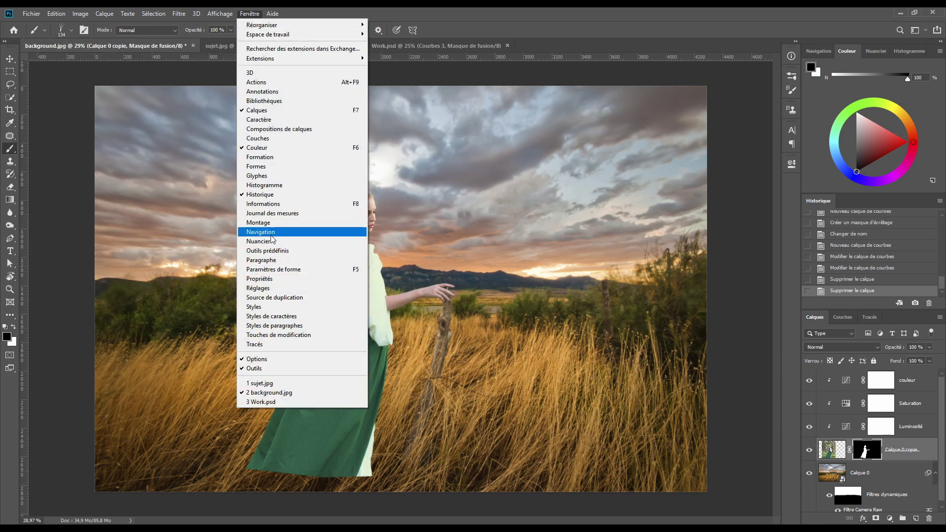
pyautogui.click(291, 270)
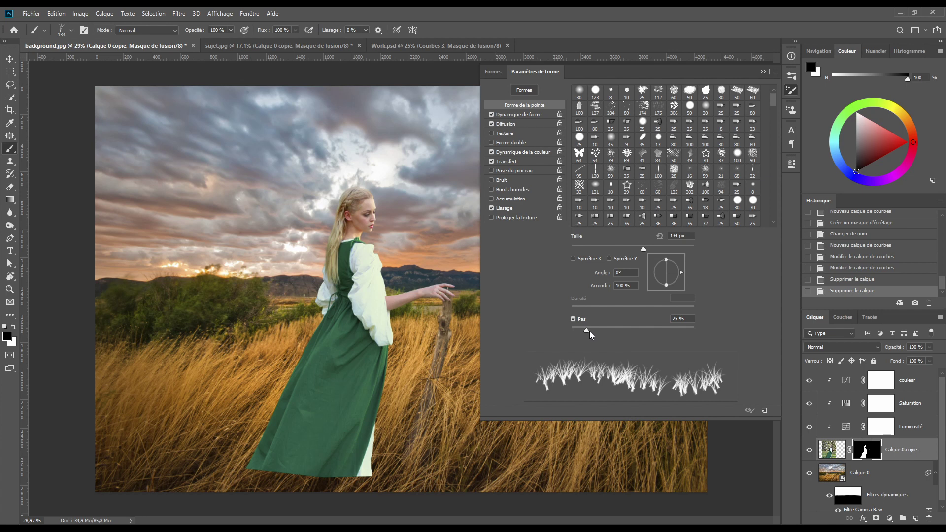
pyautogui.click(514, 115)
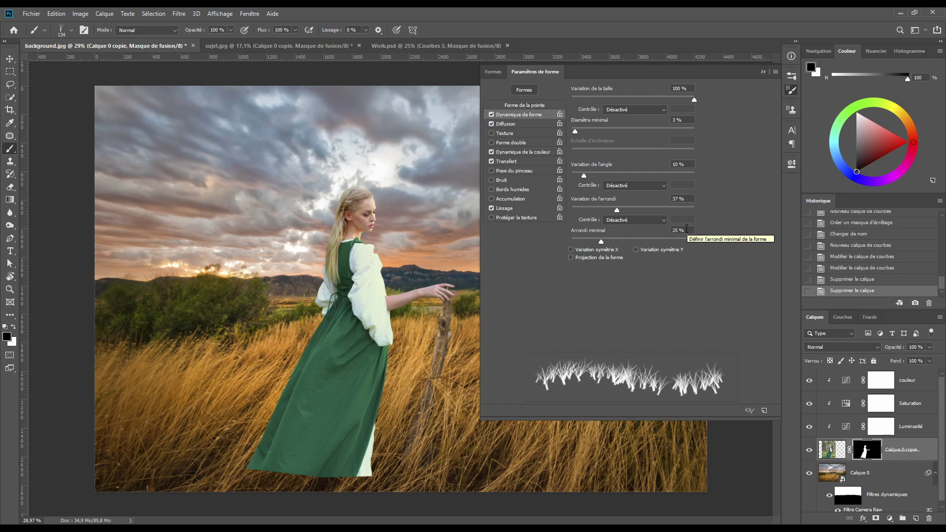
pyautogui.click(508, 124)
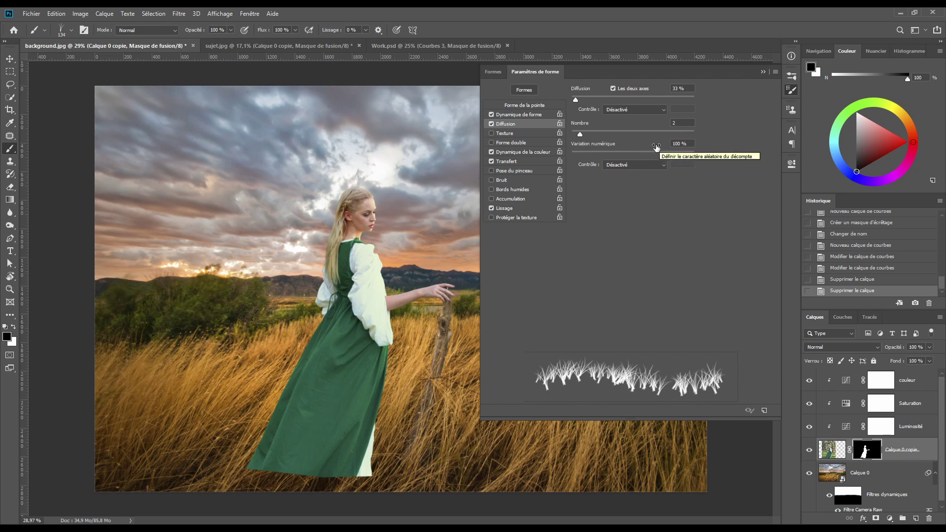
pyautogui.click(492, 152)
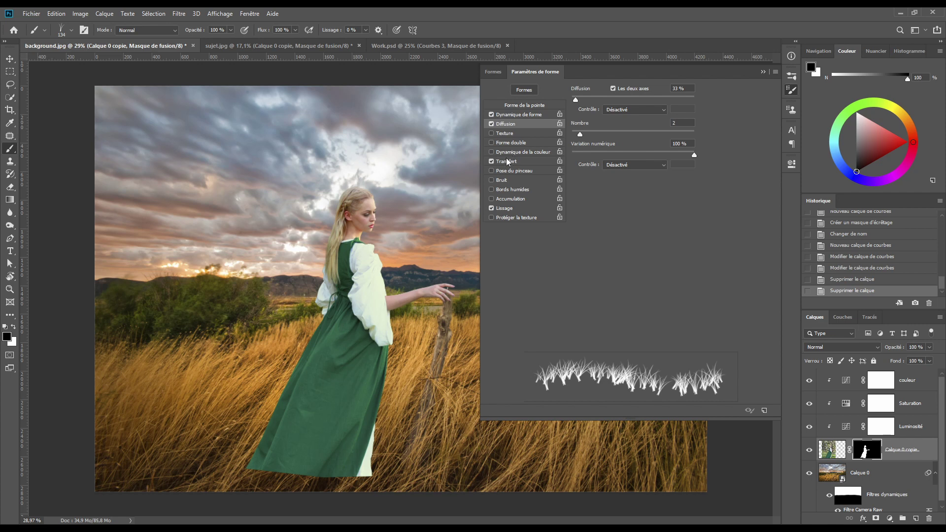
pyautogui.click(763, 71)
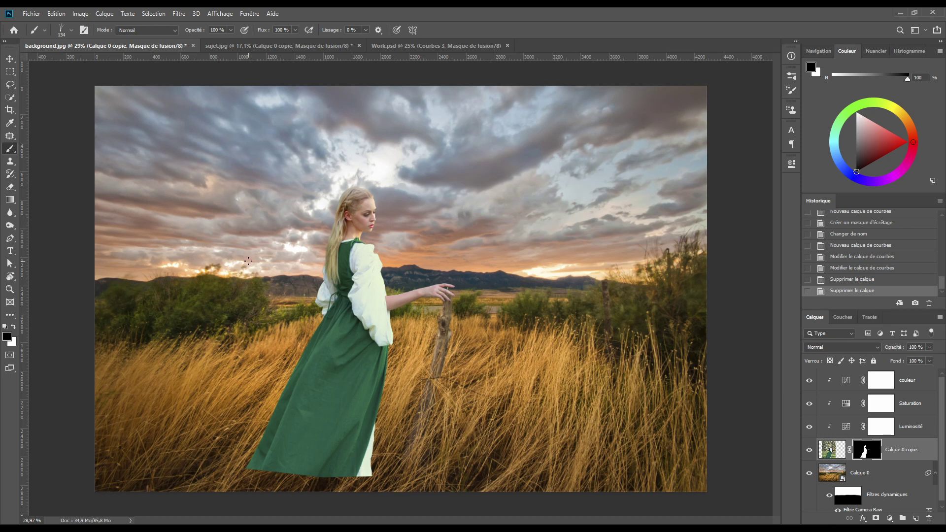
# - Paint black grass-shaped strokes on the mask along the dress hem, using the brush at 1000 px and then 300 px
pyautogui.press(']')
pyautogui.moveTo(272, 464); pyautogui.dragTo(233, 464)
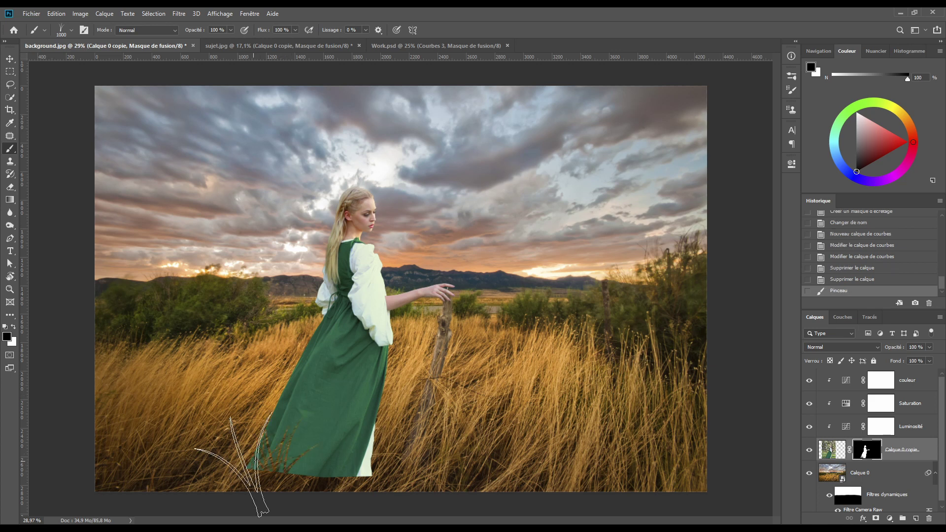
pyautogui.press('[')
pyautogui.press('[')
pyautogui.press('[')
pyautogui.press('[')
pyautogui.press('[')
pyautogui.press('[')
pyautogui.press('[')
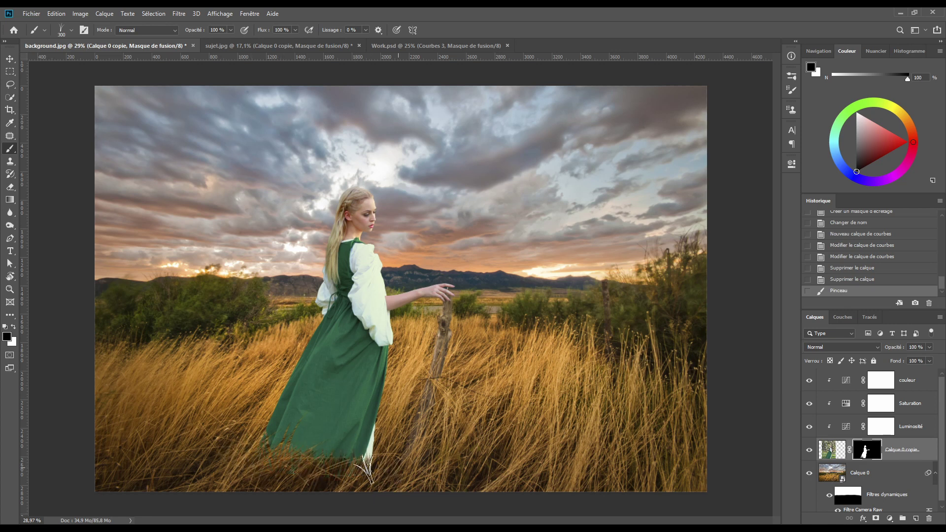
pyautogui.click(365, 458)
# - Mask out the lower skirt up to the tall grass with the grass brush enlarged to 600 px and then 800 px
pyautogui.press(']')
pyautogui.press(']')
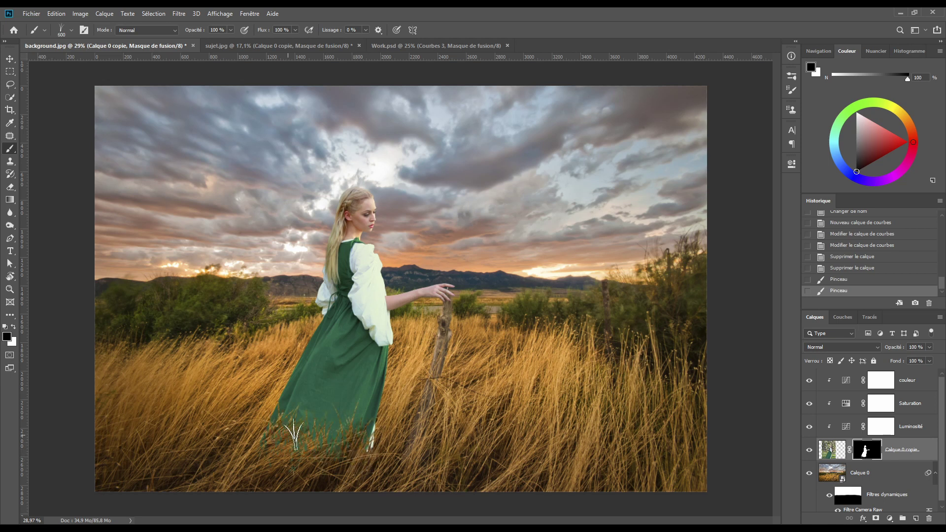
pyautogui.moveTo(293, 423)
pyautogui.mouseDown()
pyautogui.moveTo(281, 455)
pyautogui.moveTo(264, 463)
pyautogui.moveTo(297, 461)
pyautogui.moveTo(256, 459)
pyautogui.moveTo(371, 461)
pyautogui.moveTo(355, 446)
pyautogui.moveTo(378, 443)
pyautogui.moveTo(303, 443)
pyautogui.moveTo(408, 437)
pyautogui.moveTo(262, 419)
pyautogui.moveTo(298, 413)
pyautogui.moveTo(263, 399)
pyautogui.moveTo(289, 412)
pyautogui.moveTo(287, 433)
pyautogui.moveTo(257, 438)
pyautogui.moveTo(282, 431)
pyautogui.moveTo(254, 401)
pyautogui.moveTo(295, 406)
pyautogui.moveTo(277, 397)
pyautogui.moveTo(376, 435)
pyautogui.moveTo(348, 421)
pyautogui.moveTo(380, 417)
pyautogui.moveTo(377, 404)
pyautogui.moveTo(331, 420)
pyautogui.moveTo(291, 416)
pyautogui.moveTo(326, 412)
pyautogui.moveTo(275, 400)
pyautogui.moveTo(311, 407)
pyautogui.mouseUp()
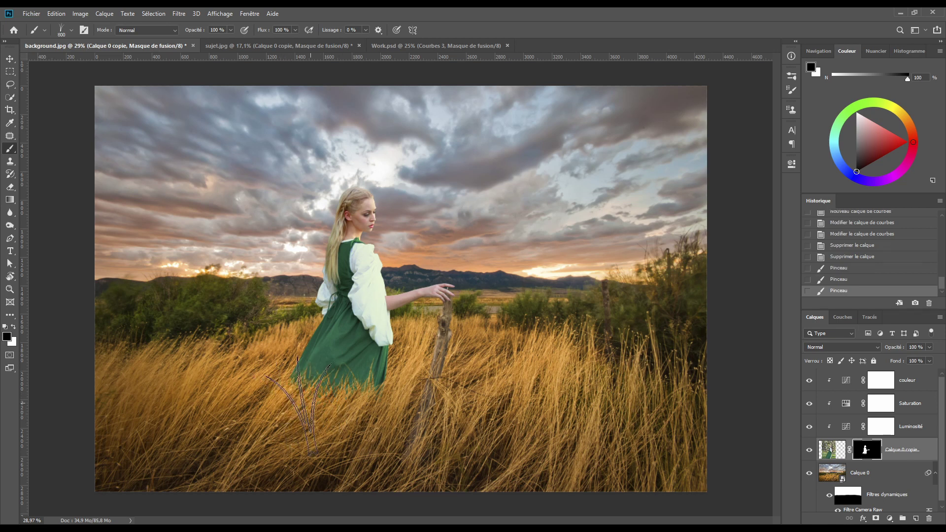
# - Refine the grassy lower edge of the dress with 800 px brush strokes, reverting the last stroke in the history before adding a final dab
pyautogui.moveTo(248, 416)
pyautogui.mouseDown()
pyautogui.moveTo(307, 387)
pyautogui.moveTo(293, 382)
pyautogui.moveTo(271, 410)
pyautogui.moveTo(321, 422)
pyautogui.moveTo(273, 376)
pyautogui.mouseUp()
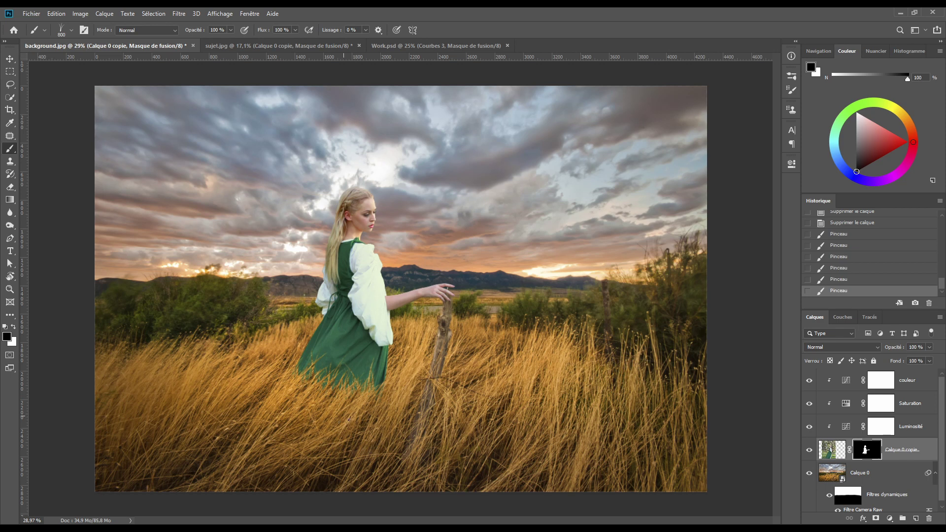
pyautogui.moveTo(386, 415); pyautogui.dragTo(344, 424)
pyautogui.moveTo(342, 406); pyautogui.dragTo(370, 377)
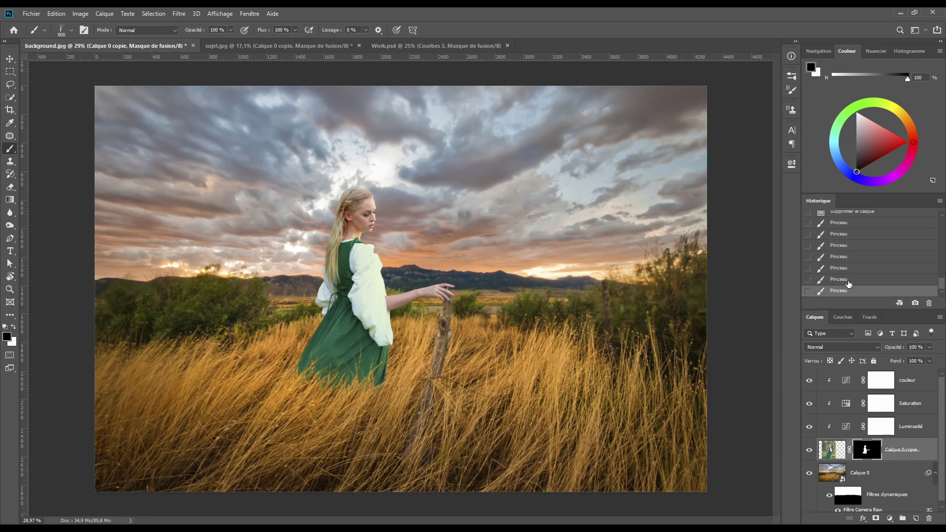
pyautogui.click(848, 280)
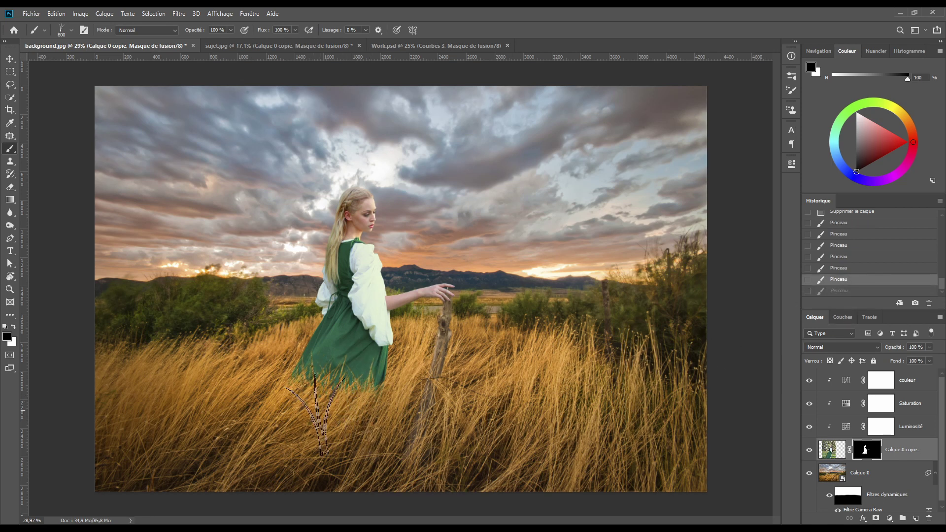
pyautogui.click(382, 436)
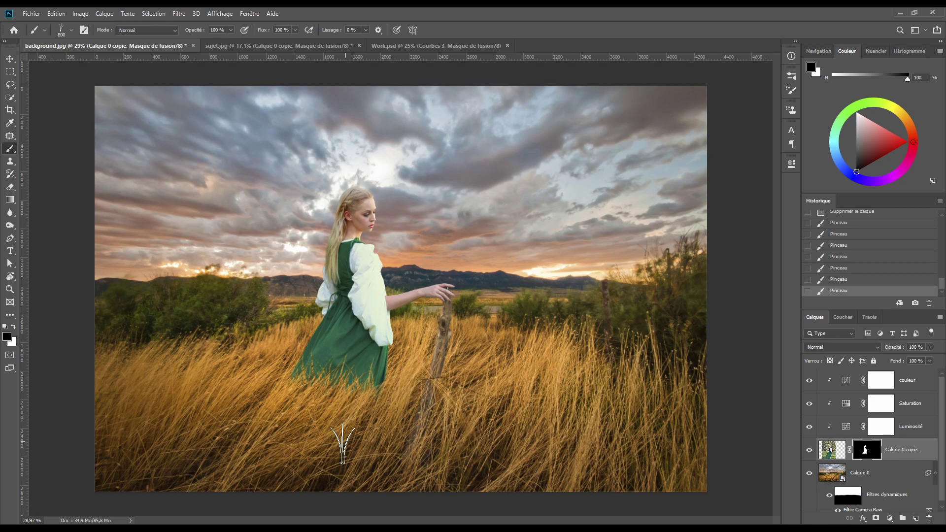
# - Add a new empty layer above the couleur adjustment layer
pyautogui.click(845, 385)
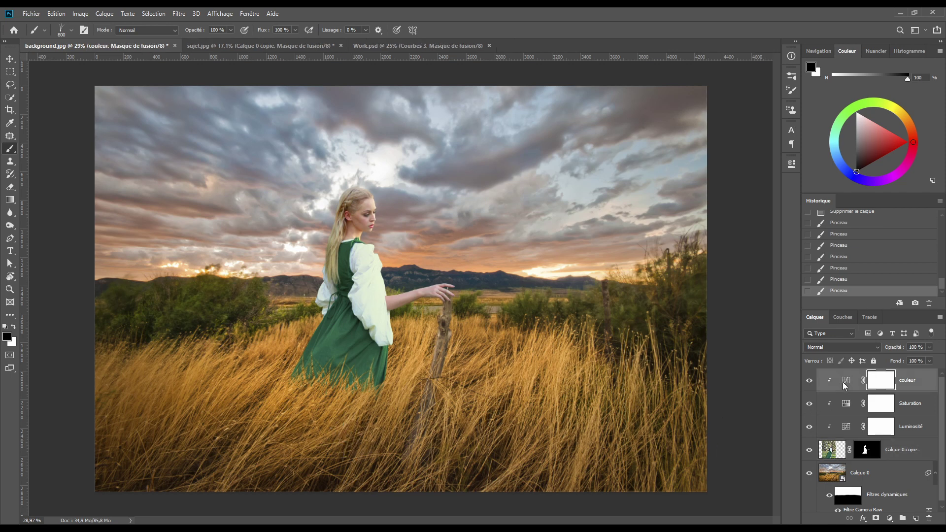
pyautogui.click(845, 385)
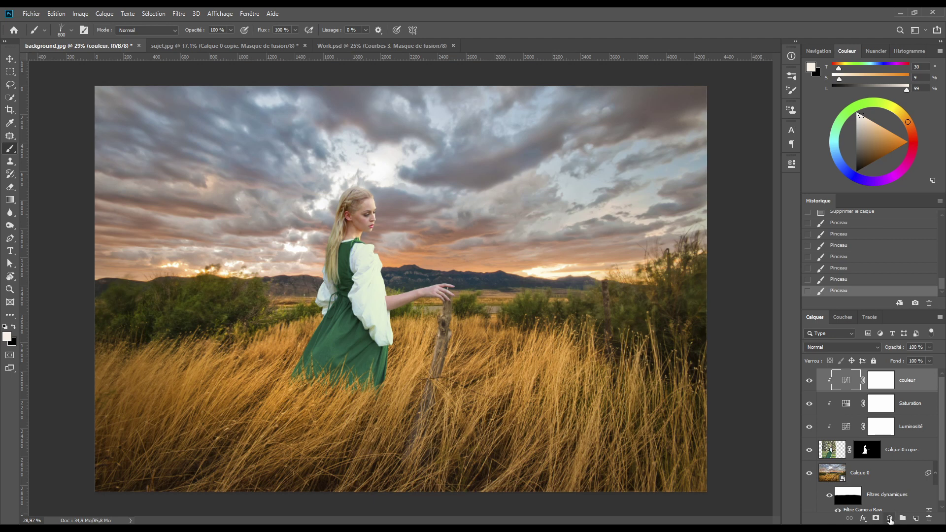
pyautogui.click(891, 519)
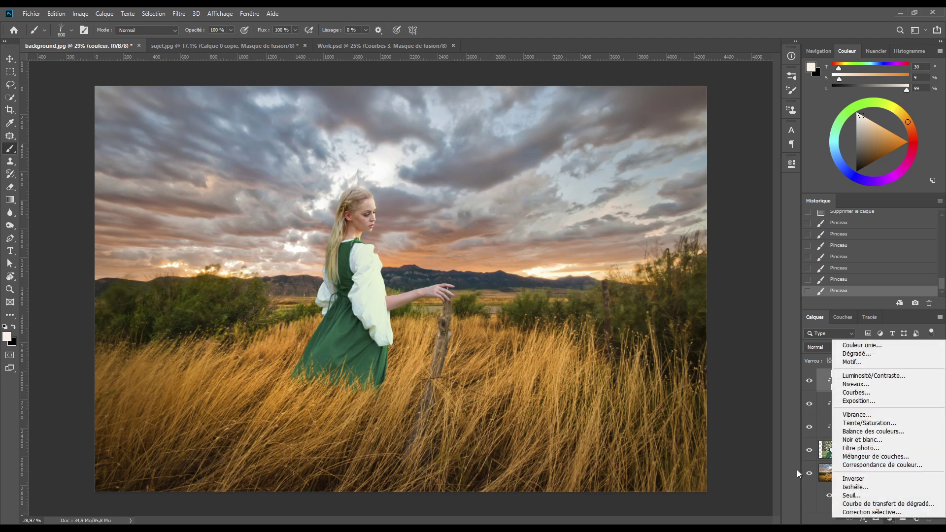
pyautogui.click(782, 497)
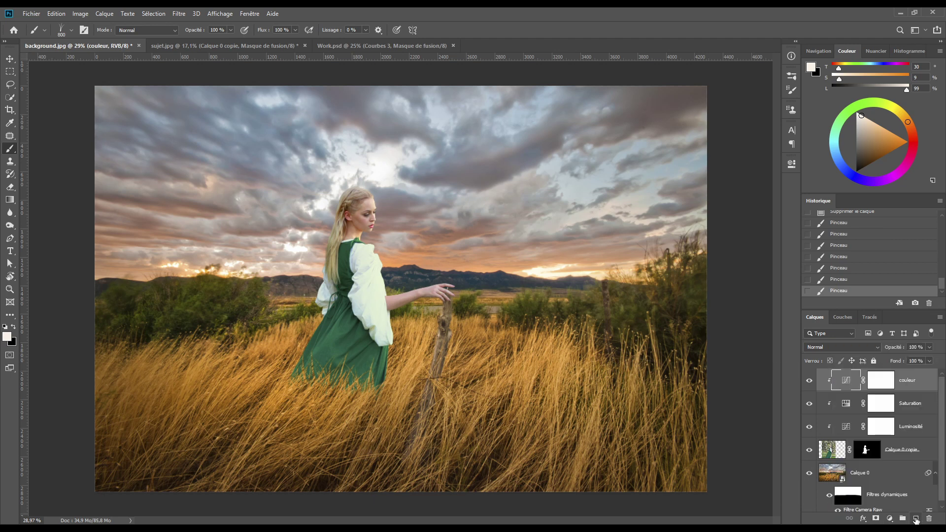
pyautogui.click(916, 519)
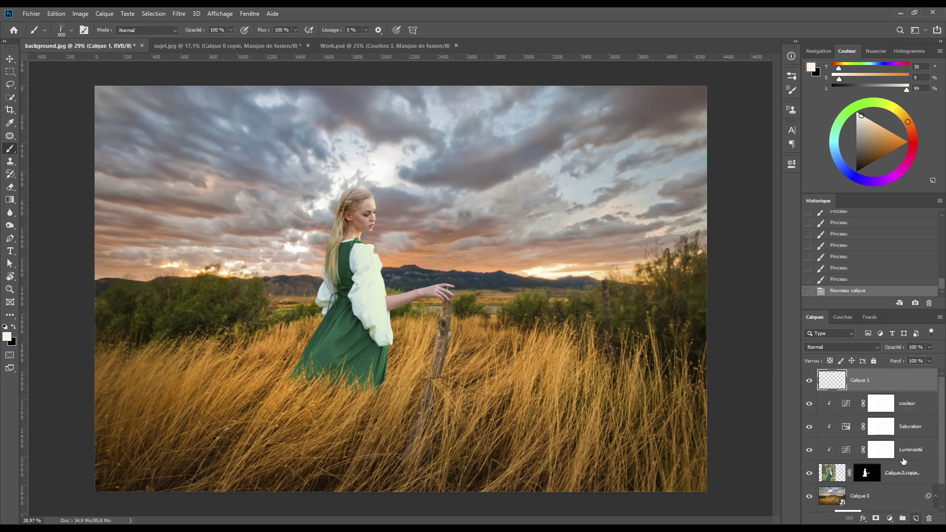
# - Fill the new layer with 50% gris at 100% opacity and set its blend mode to Incrustation
pyautogui.click(57, 13)
pyautogui.click(83, 169)
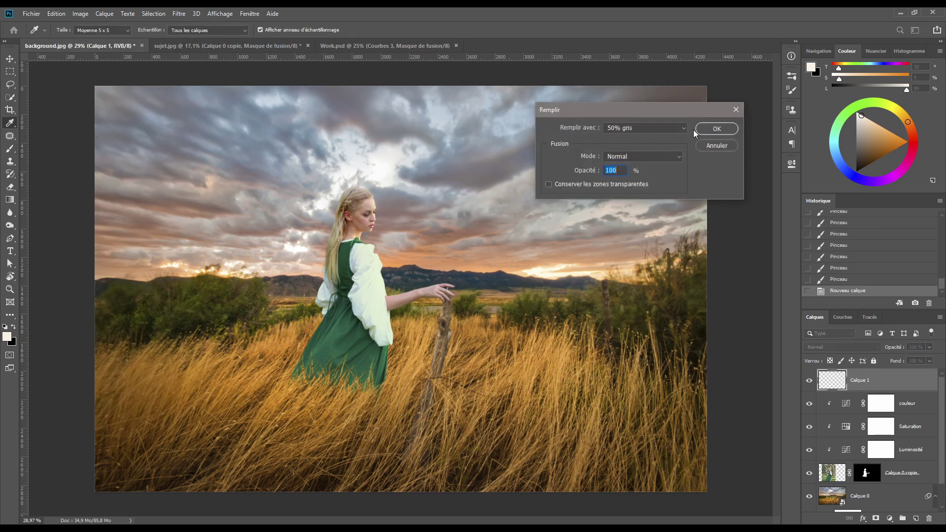
pyautogui.click(717, 129)
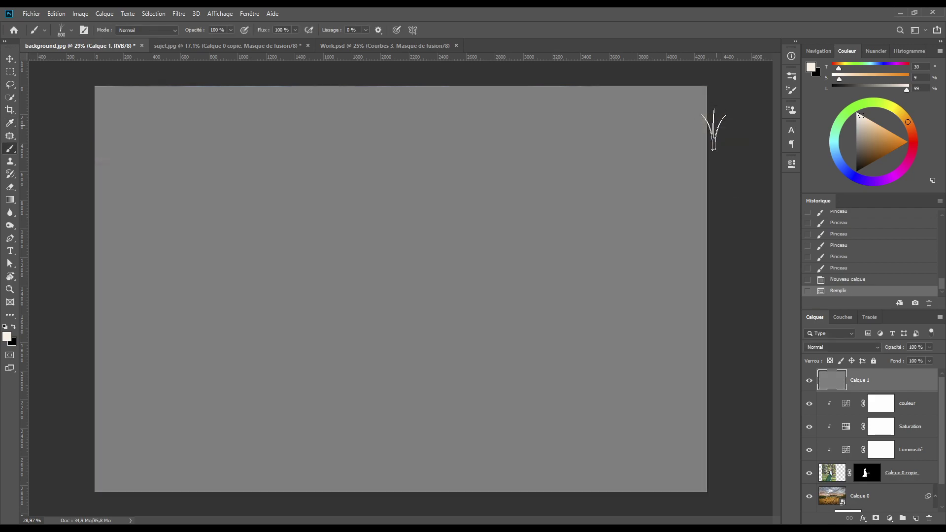
pyautogui.click(841, 346)
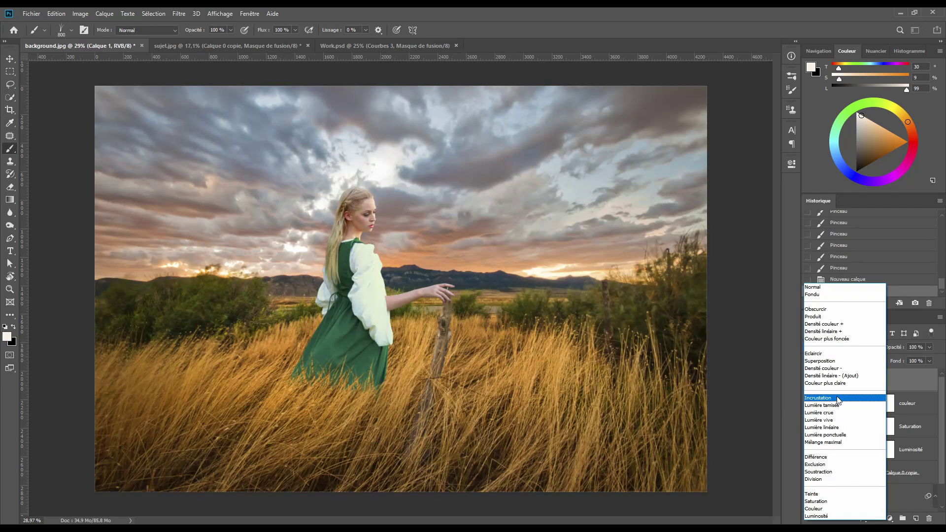
pyautogui.click(838, 398)
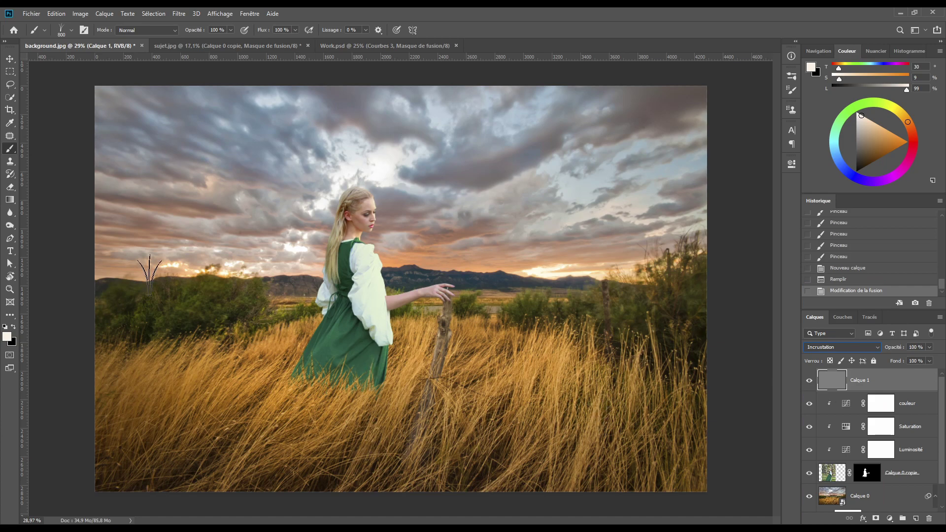
# - Choose the Densité + tool with the Arrondi flou brush at 500 px and 0% hardness
pyautogui.click(10, 225)
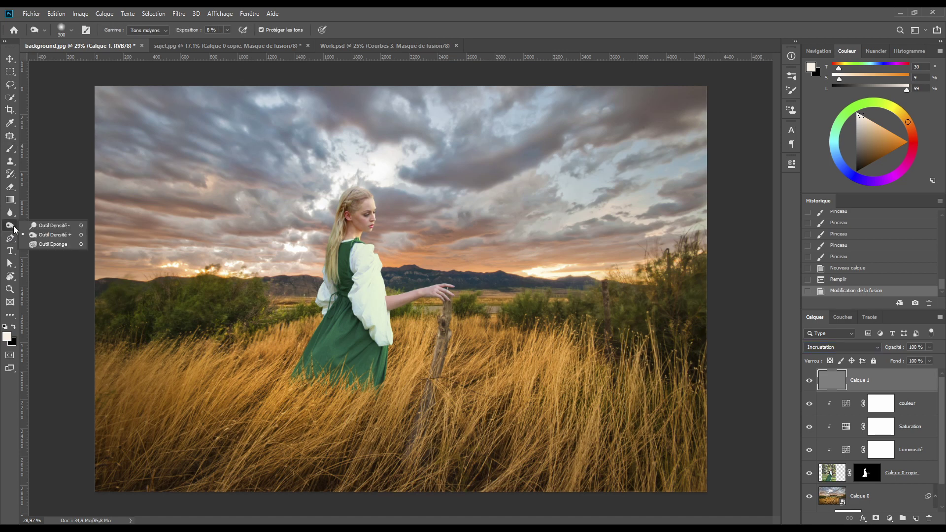
pyautogui.click(54, 236)
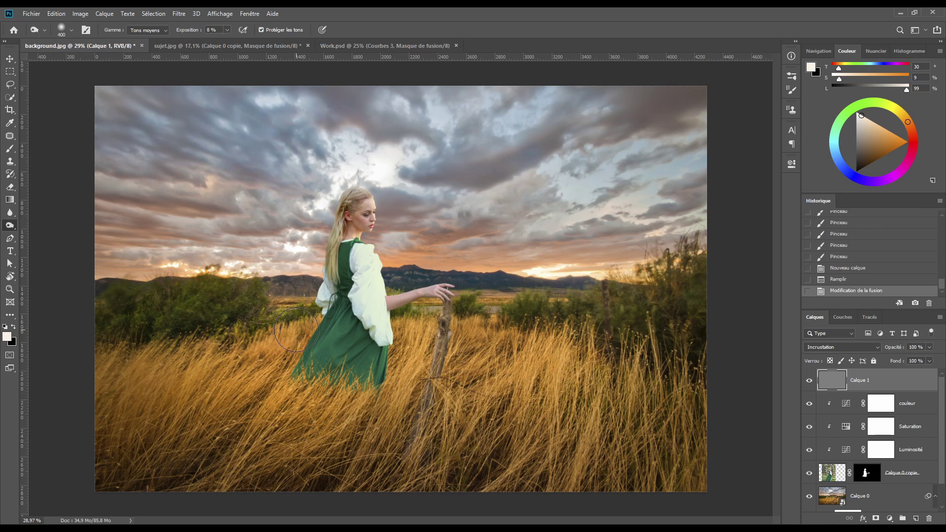
pyautogui.rightClick(267, 289)
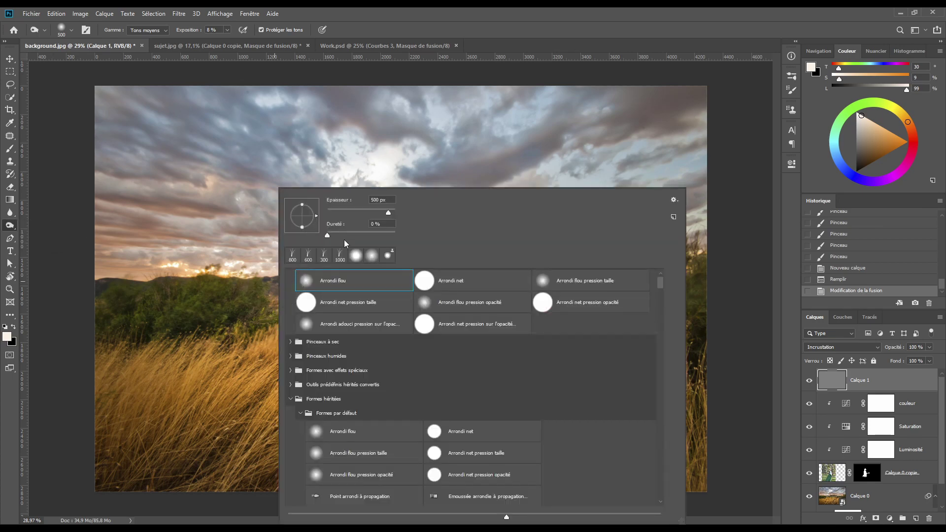
pyautogui.click(332, 281)
pyautogui.click(414, 16)
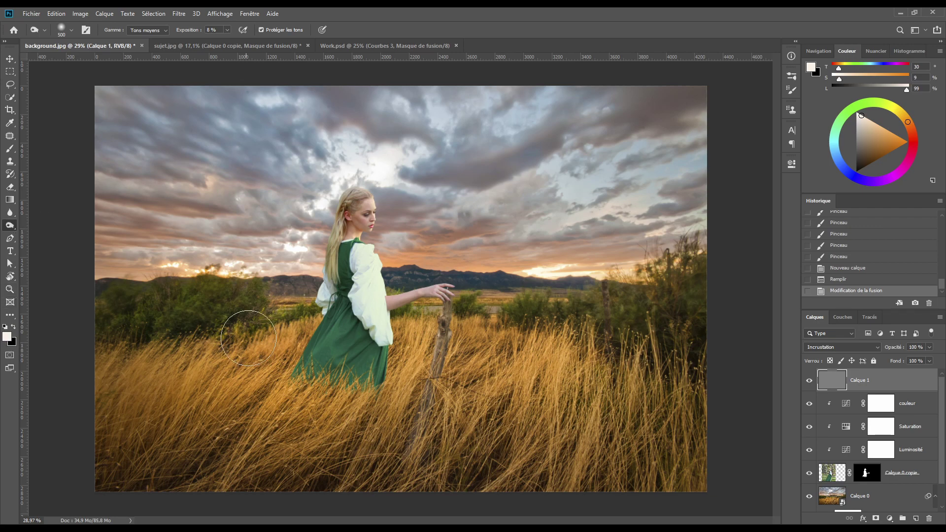
# - Darken the lower skirt and the grass around its hem with repeated 500 px burn strokes on the gray layer
pyautogui.scroll(2, 306, 368)
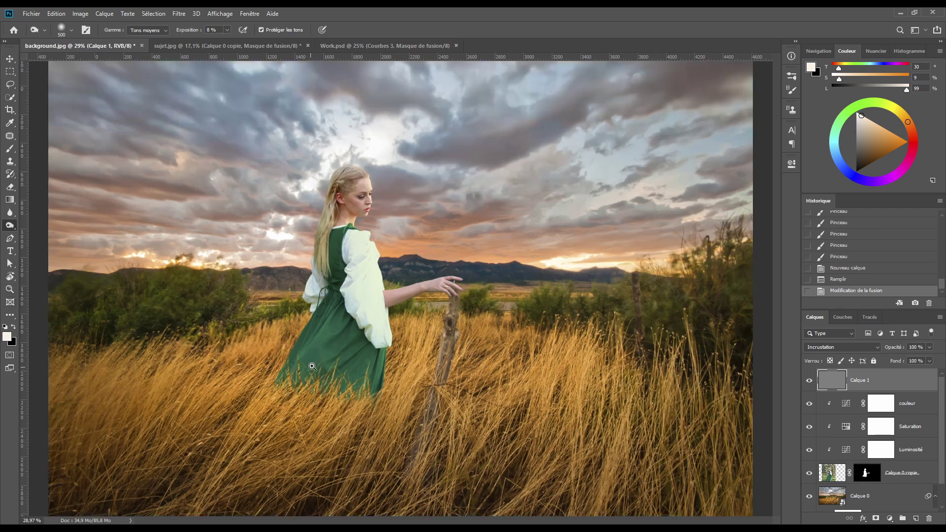
pyautogui.moveTo(330, 354)
pyautogui.mouseDown()
pyautogui.moveTo(317, 391)
pyautogui.moveTo(276, 414)
pyautogui.moveTo(310, 390)
pyautogui.moveTo(288, 405)
pyautogui.mouseUp()
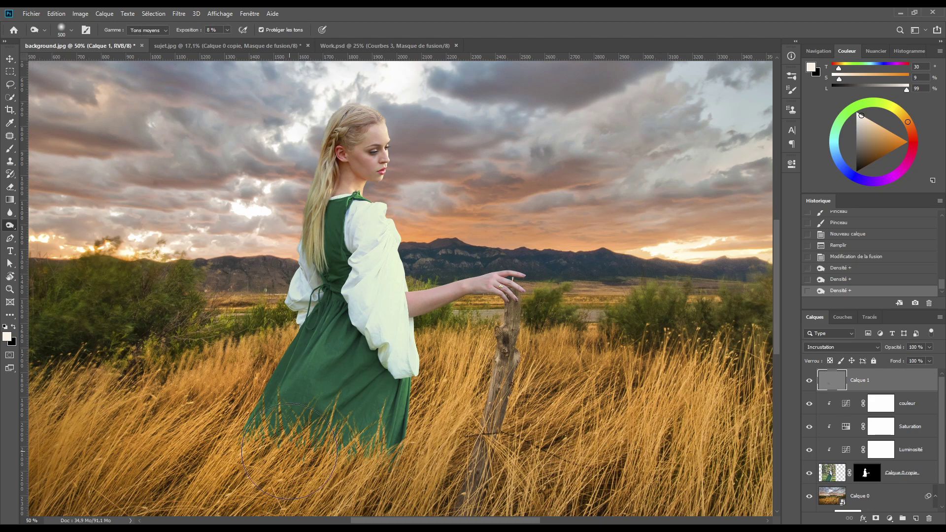
pyautogui.moveTo(290, 451)
pyautogui.mouseDown()
pyautogui.moveTo(280, 426)
pyautogui.moveTo(295, 419)
pyautogui.moveTo(254, 381)
pyautogui.moveTo(338, 429)
pyautogui.moveTo(315, 391)
pyautogui.moveTo(291, 395)
pyautogui.moveTo(304, 424)
pyautogui.moveTo(374, 436)
pyautogui.moveTo(355, 445)
pyautogui.moveTo(383, 431)
pyautogui.moveTo(357, 408)
pyautogui.moveTo(405, 439)
pyautogui.moveTo(390, 443)
pyautogui.moveTo(385, 429)
pyautogui.moveTo(270, 437)
pyautogui.moveTo(259, 421)
pyautogui.moveTo(256, 429)
pyautogui.moveTo(410, 454)
pyautogui.moveTo(349, 398)
pyautogui.moveTo(396, 397)
pyautogui.moveTo(337, 392)
pyautogui.moveTo(320, 356)
pyautogui.moveTo(392, 408)
pyautogui.moveTo(351, 406)
pyautogui.moveTo(389, 426)
pyautogui.moveTo(360, 429)
pyautogui.moveTo(387, 424)
pyautogui.moveTo(406, 374)
pyautogui.moveTo(408, 318)
pyautogui.mouseUp()
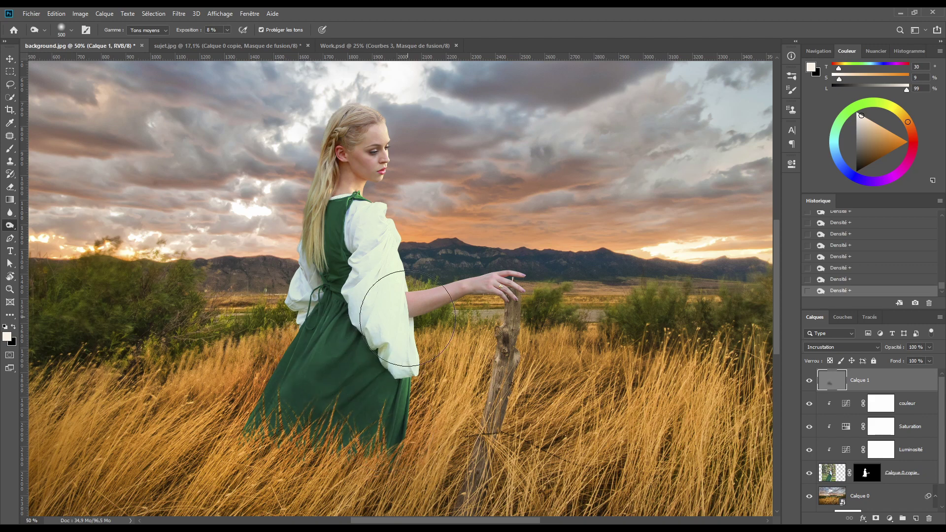
# - Burn shadows along the woman's outstretched arm and hand using a 70 px brush at 10% exposure
pyautogui.press('[')
pyautogui.press('[')
pyautogui.press('[')
pyautogui.press('[')
pyautogui.press('[')
pyautogui.press('[')
pyautogui.press('[')
pyautogui.press('[')
pyautogui.press('Return')
pyautogui.scroll(2, 422, 339)
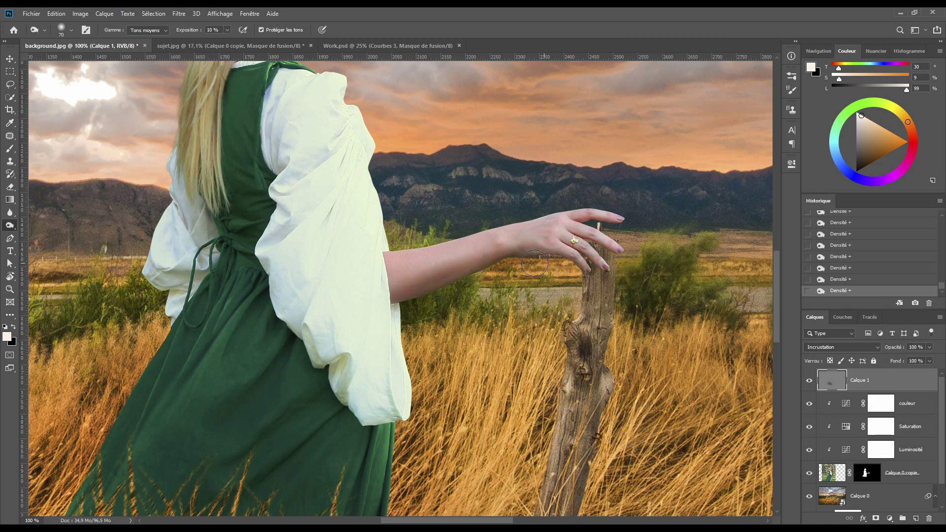
pyautogui.moveTo(414, 233); pyautogui.dragTo(511, 512)
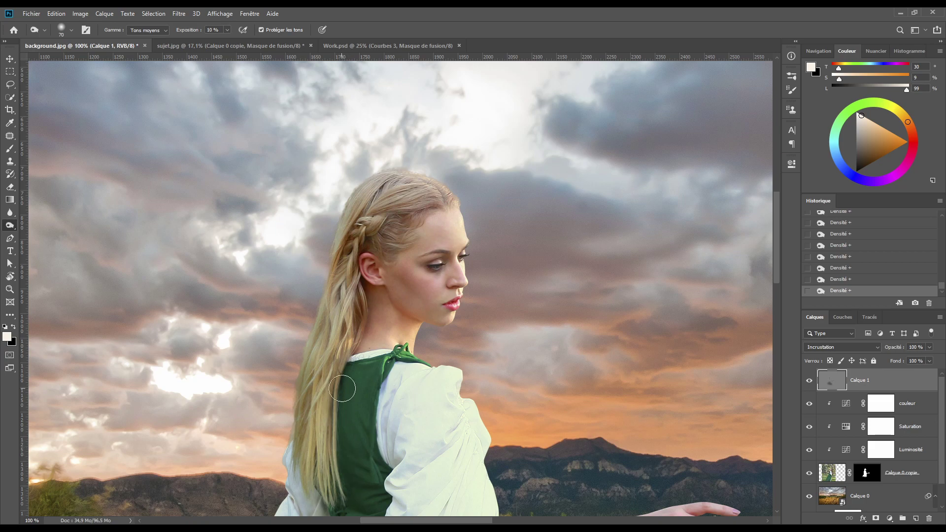
# - Deepen the shadows on the woman's hair, bodice and rear sleeve with the 70 px burn brush
pyautogui.scroll(-5, 345, 449)
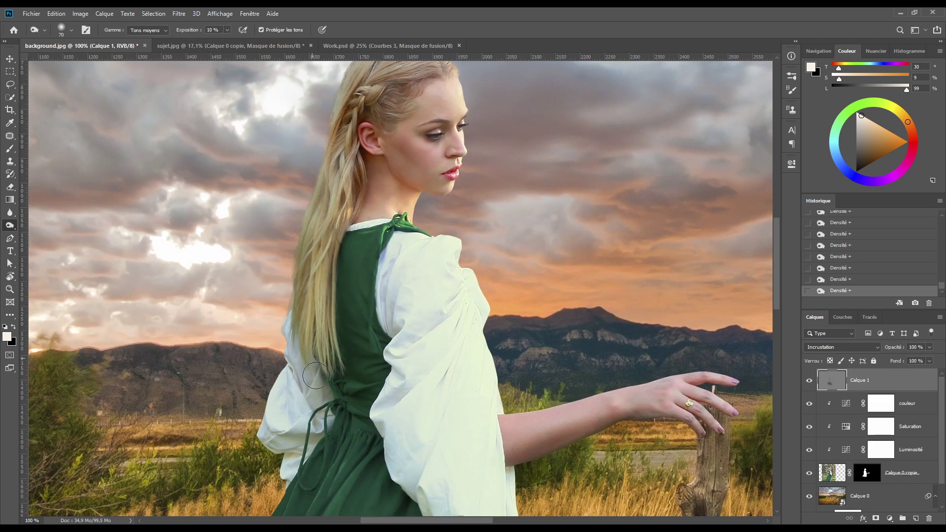
pyautogui.scroll(-4, 347, 389)
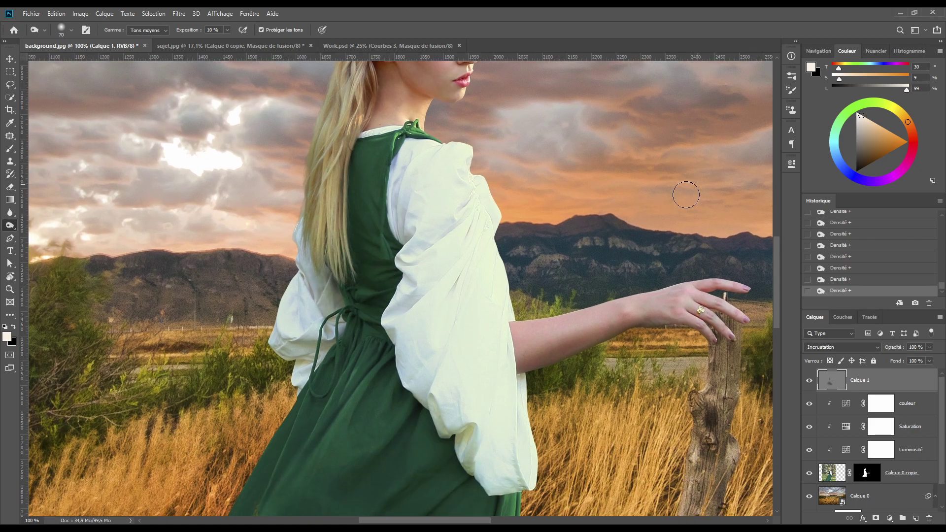
pyautogui.scroll(-7, 417, 295)
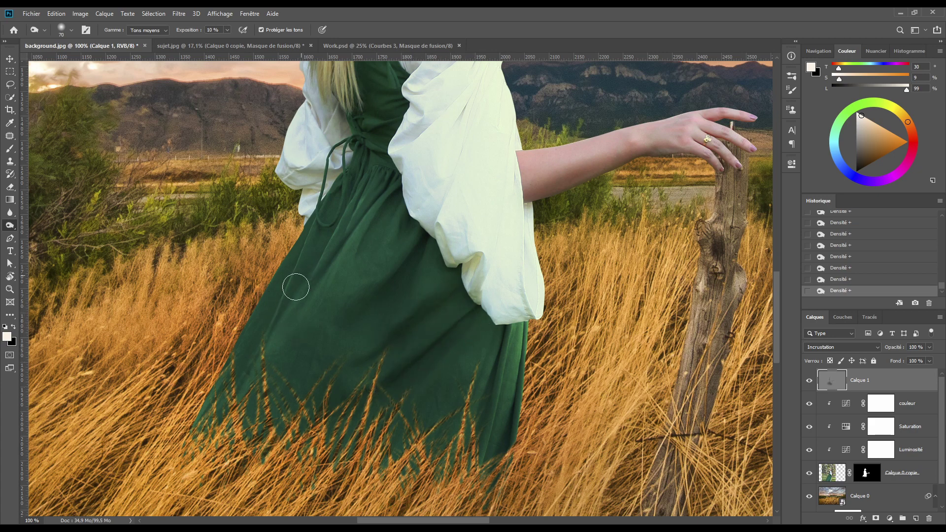
# - Burn the folds of the green skirt, trying a 125 px brush and returning it to 70 px
pyautogui.press('[')
pyautogui.press(']')
pyautogui.press(']')
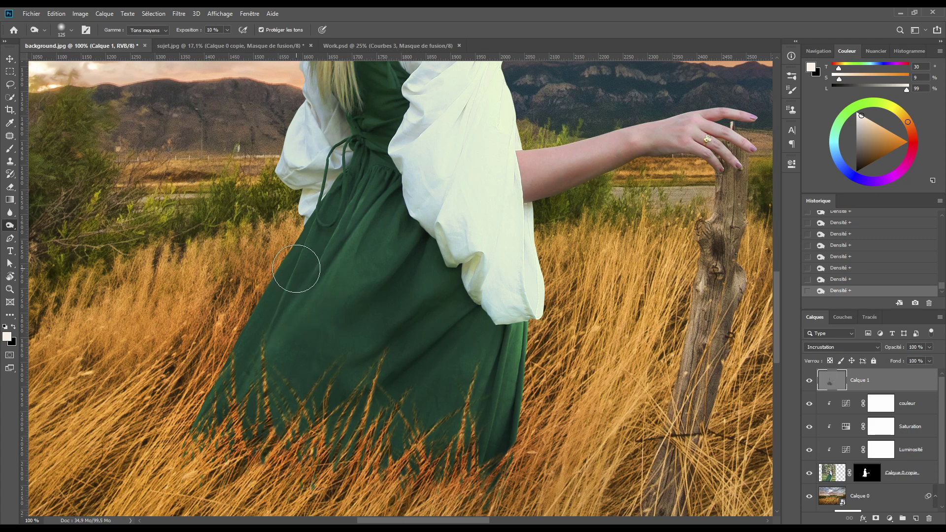
pyautogui.press('[')
pyautogui.press('[')
pyautogui.press('[')
pyautogui.press('[')
pyautogui.press('[')
pyautogui.press('[')
pyautogui.moveTo(356, 228); pyautogui.dragTo(372, 376)
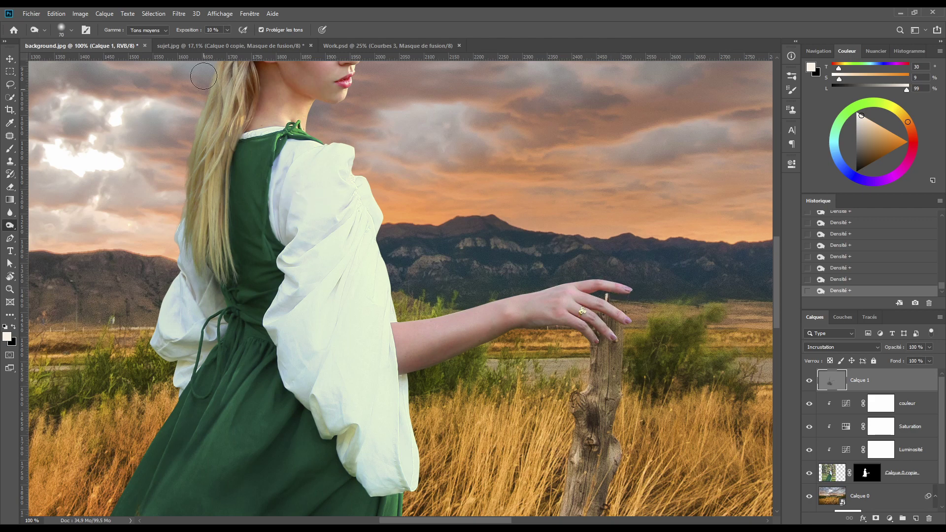
# - Set the burn range to Tons clairs and darken the white sleeves with a 100 px brush
pyautogui.click(143, 30)
pyautogui.click(140, 55)
pyautogui.press(']')
pyautogui.press(']')
pyautogui.press(']')
pyautogui.moveTo(292, 167)
pyautogui.mouseDown()
pyautogui.moveTo(307, 252)
pyautogui.moveTo(286, 277)
pyautogui.moveTo(316, 222)
pyautogui.moveTo(330, 222)
pyautogui.moveTo(293, 304)
pyautogui.moveTo(329, 245)
pyautogui.moveTo(313, 233)
pyautogui.moveTo(301, 288)
pyautogui.moveTo(289, 265)
pyautogui.moveTo(294, 147)
pyautogui.moveTo(301, 222)
pyautogui.moveTo(294, 258)
pyautogui.mouseUp()
pyautogui.moveTo(201, 333)
pyautogui.mouseDown()
pyautogui.moveTo(190, 340)
pyautogui.moveTo(197, 330)
pyautogui.moveTo(207, 341)
pyautogui.moveTo(211, 327)
pyautogui.moveTo(205, 351)
pyautogui.moveTo(199, 287)
pyautogui.mouseUp()
pyautogui.scroll(5, 240, 271)
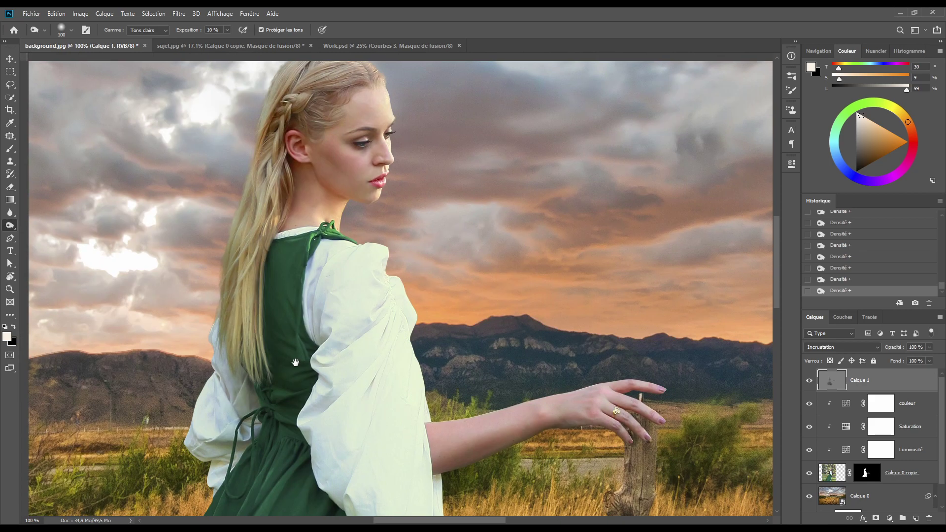
pyautogui.moveTo(331, 290)
pyautogui.mouseDown()
pyautogui.moveTo(330, 245)
pyautogui.moveTo(318, 233)
pyautogui.moveTo(342, 260)
pyautogui.moveTo(355, 304)
pyautogui.moveTo(347, 299)
pyautogui.moveTo(366, 187)
pyautogui.moveTo(352, 180)
pyautogui.moveTo(368, 234)
pyautogui.moveTo(382, 244)
pyautogui.moveTo(367, 245)
pyautogui.moveTo(355, 149)
pyautogui.moveTo(325, 247)
pyautogui.moveTo(373, 147)
pyautogui.moveTo(352, 150)
pyautogui.moveTo(341, 184)
pyautogui.moveTo(332, 300)
pyautogui.moveTo(282, 300)
pyautogui.mouseUp()
pyautogui.scroll(-5, 282, 301)
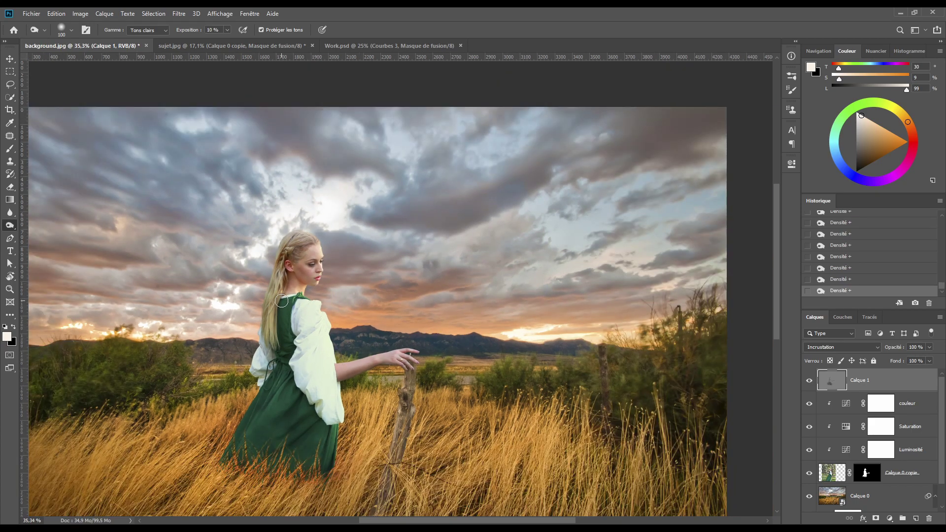
# - Switch to the Densité - tool with a soft 80 px brush for lightening the woman's face
pyautogui.rightClick(6, 231)
pyautogui.click(43, 229)
pyautogui.click(315, 280)
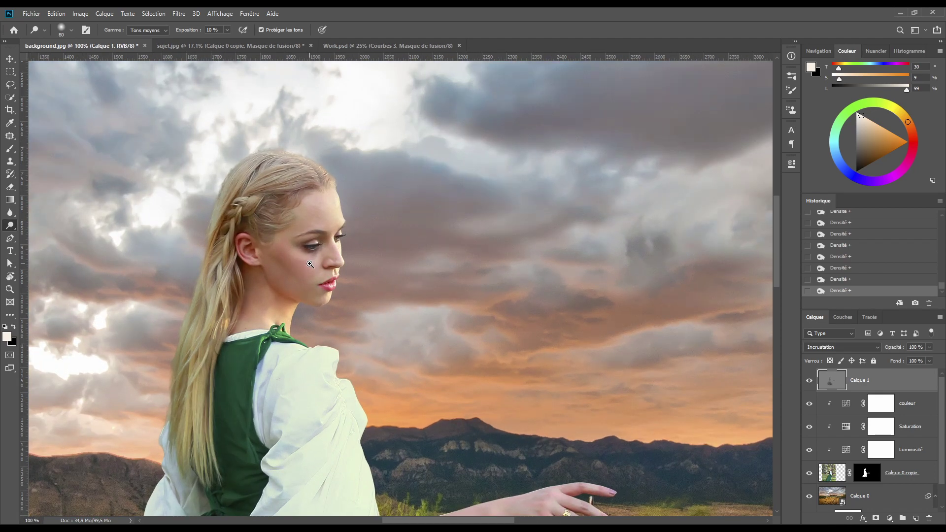
pyautogui.click(310, 265)
pyautogui.moveTo(370, 190)
pyautogui.mouseDown()
pyautogui.moveTo(434, 233)
pyautogui.moveTo(434, 258)
pyautogui.mouseUp()
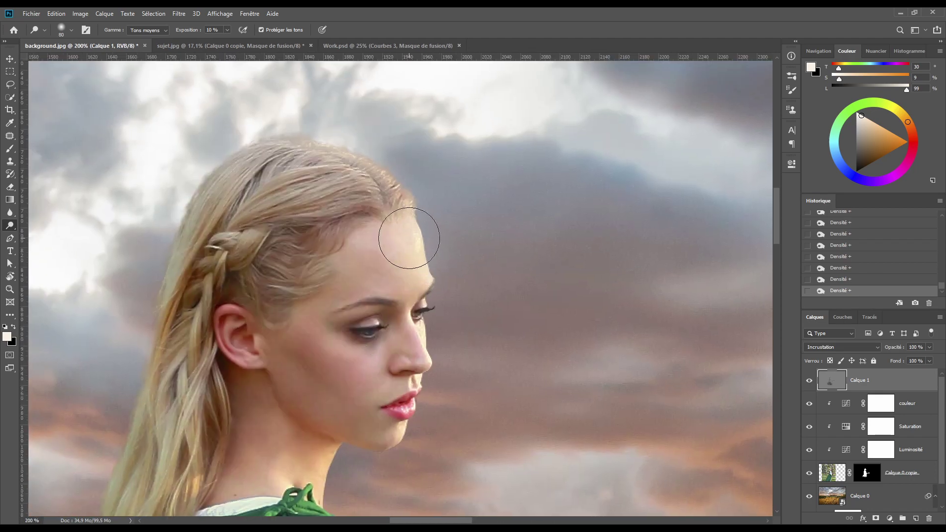
pyautogui.rightClick(413, 238)
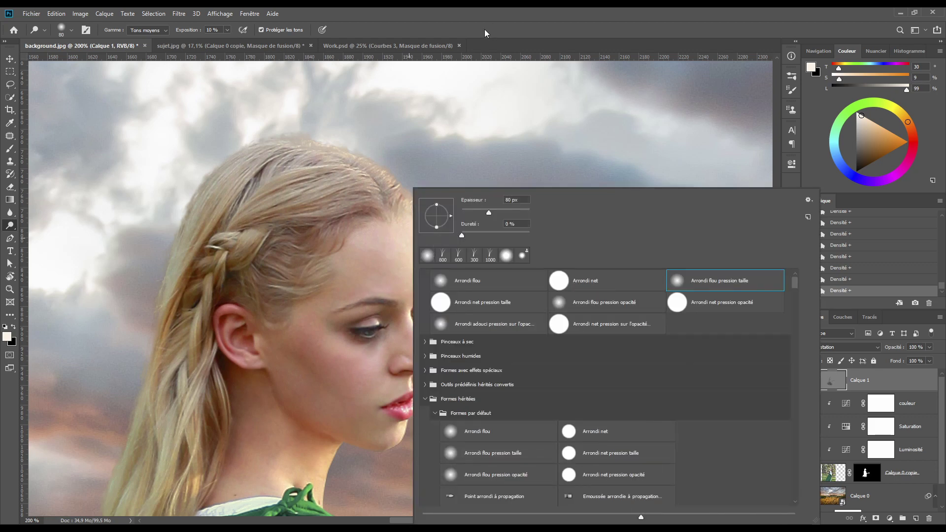
pyautogui.click(471, 167)
pyautogui.moveTo(412, 226); pyautogui.dragTo(425, 263)
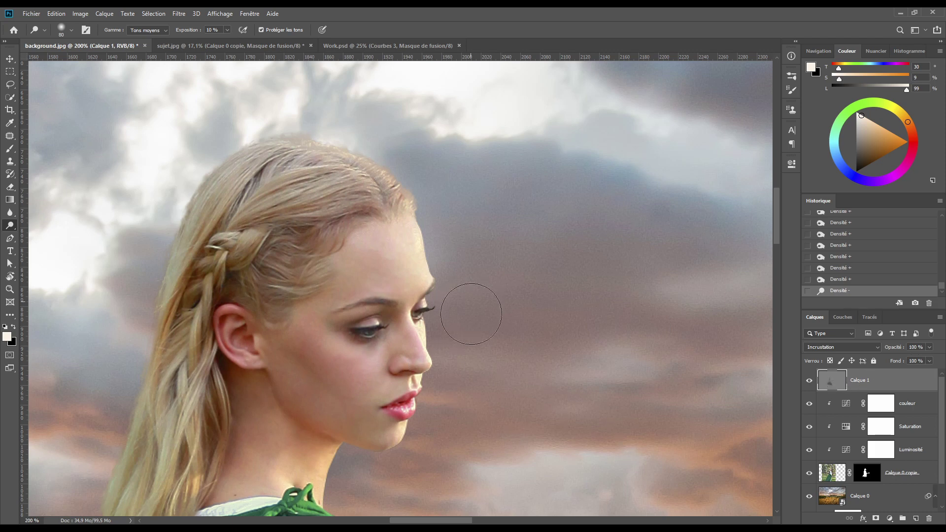
pyautogui.moveTo(429, 226); pyautogui.dragTo(433, 239)
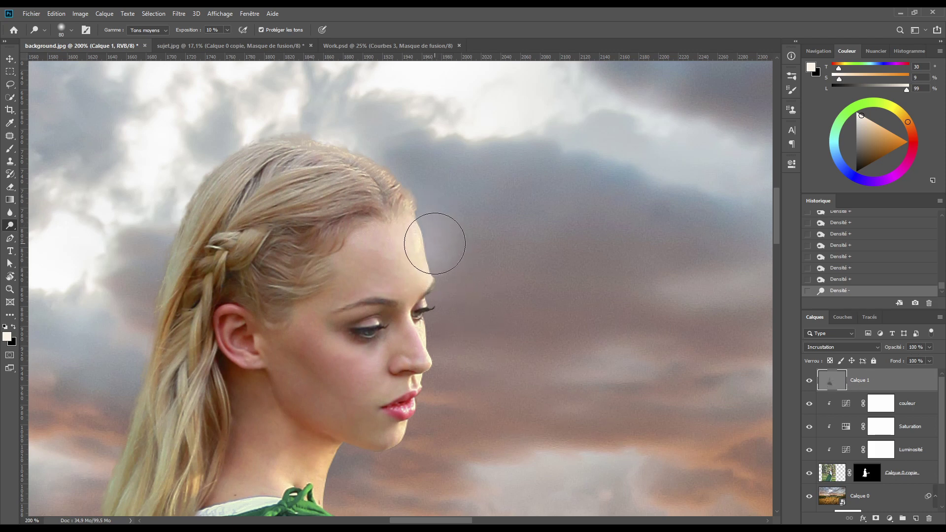
pyautogui.click(56, 13)
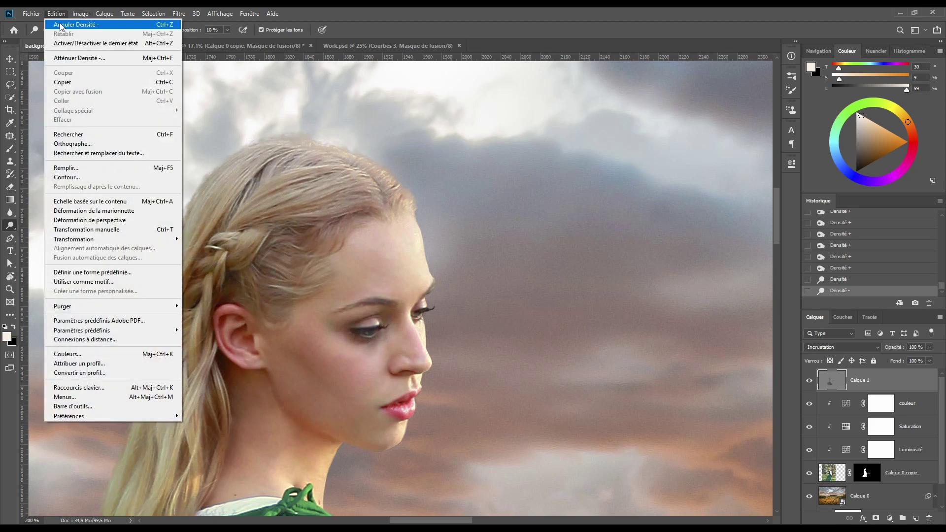
pyautogui.click(60, 23)
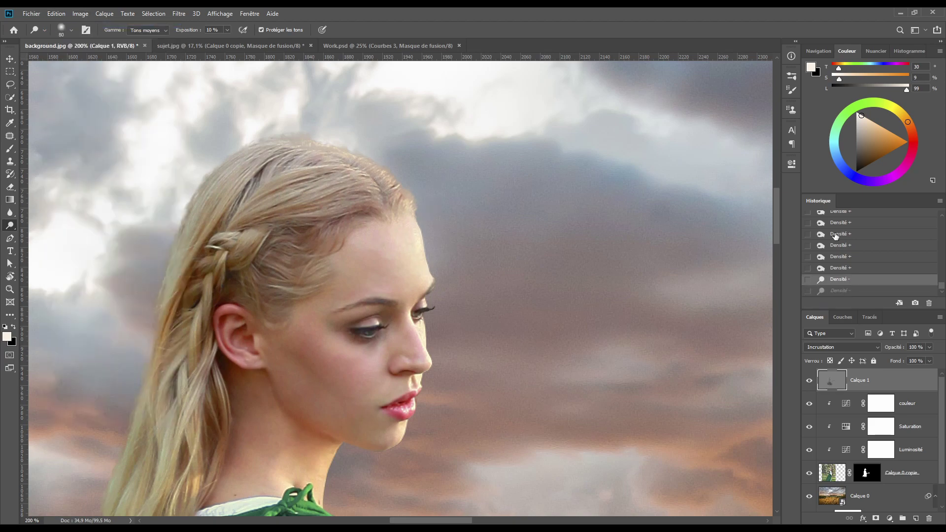
pyautogui.click(852, 268)
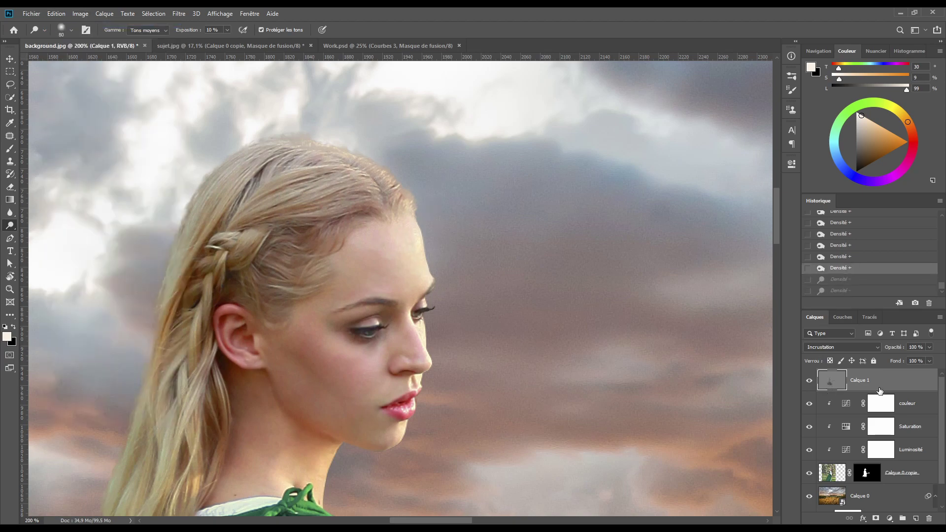
# - Clip the gray layer to the woman's layer stack and dodge the lit areas of her face with the 80 px brush
pyautogui.keyDown('alt'); pyautogui.click(904, 390); pyautogui.keyUp('alt')
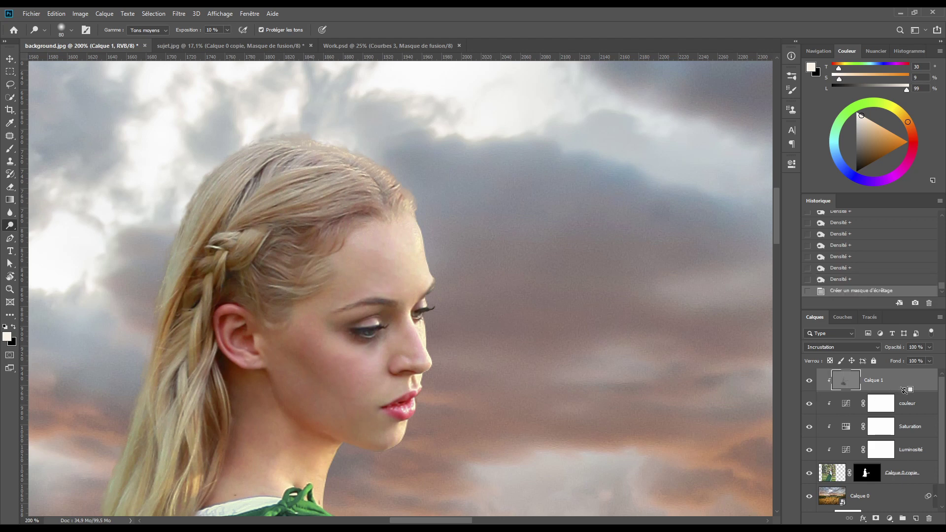
pyautogui.moveTo(408, 249)
pyautogui.mouseDown()
pyautogui.moveTo(389, 182)
pyautogui.moveTo(401, 189)
pyautogui.moveTo(329, 163)
pyautogui.moveTo(279, 170)
pyautogui.moveTo(287, 162)
pyautogui.moveTo(191, 186)
pyautogui.moveTo(304, 140)
pyautogui.moveTo(424, 204)
pyautogui.moveTo(427, 347)
pyautogui.moveTo(414, 377)
pyautogui.moveTo(412, 360)
pyautogui.moveTo(422, 366)
pyautogui.moveTo(413, 427)
pyautogui.moveTo(406, 269)
pyautogui.moveTo(399, 422)
pyautogui.moveTo(398, 396)
pyautogui.moveTo(386, 410)
pyautogui.moveTo(370, 405)
pyautogui.moveTo(388, 348)
pyautogui.moveTo(407, 368)
pyautogui.moveTo(407, 388)
pyautogui.moveTo(378, 401)
pyautogui.mouseUp()
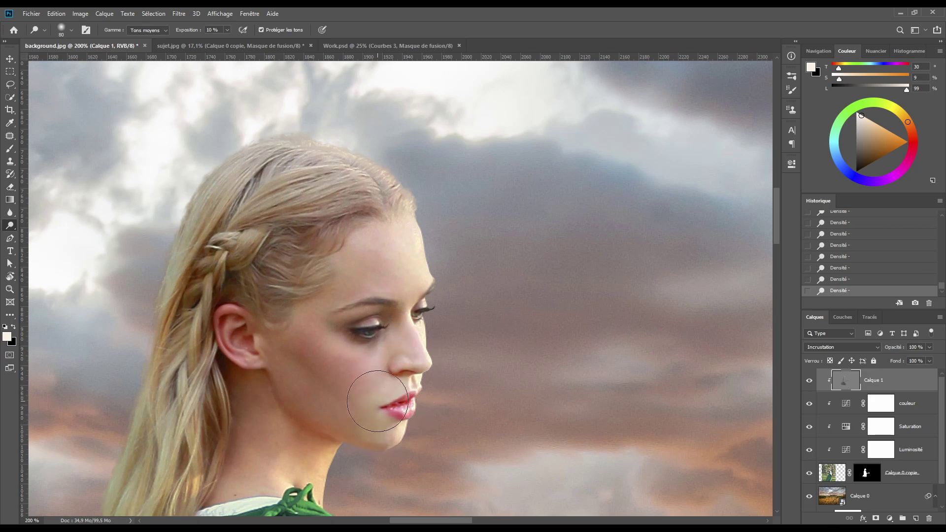
# - Dodge the lit folds and waist tie of the green skirt with the Densité - brush reduced to 20 px
pyautogui.scroll(-5, 378, 401)
pyautogui.moveTo(354, 442); pyautogui.dragTo(354, 245)
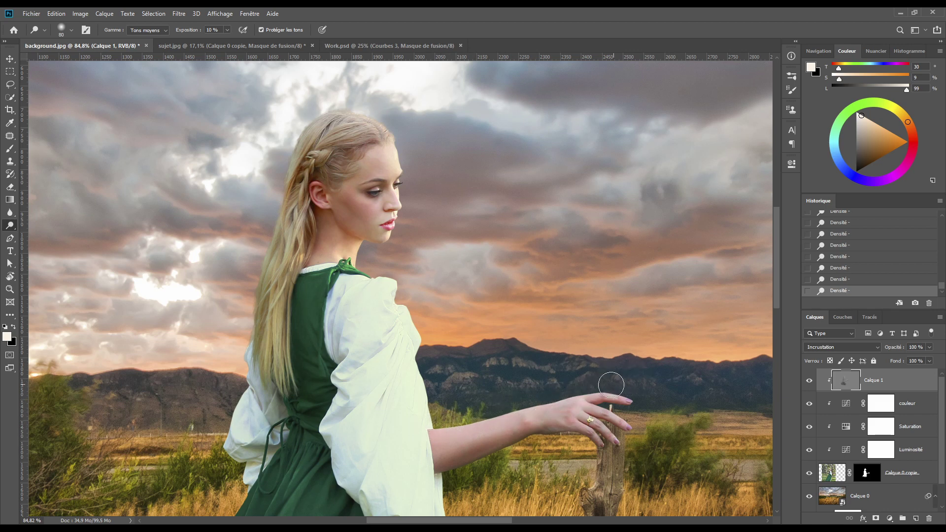
pyautogui.moveTo(310, 383); pyautogui.dragTo(520, 261)
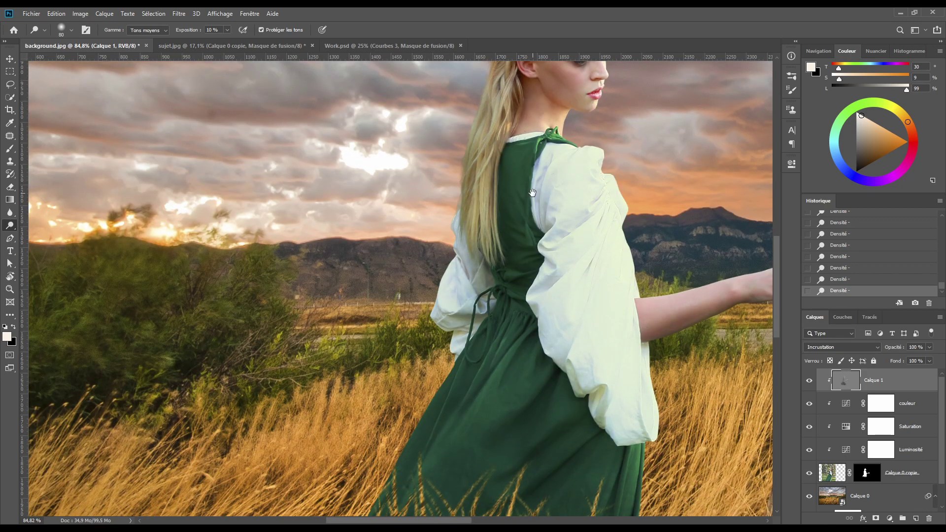
pyautogui.moveTo(532, 192); pyautogui.dragTo(454, 312)
pyautogui.moveTo(475, 144)
pyautogui.mouseDown()
pyautogui.moveTo(519, 127)
pyautogui.moveTo(439, 256)
pyautogui.moveTo(434, 235)
pyautogui.moveTo(411, 339)
pyautogui.mouseUp()
pyautogui.scroll(-5, 380, 340)
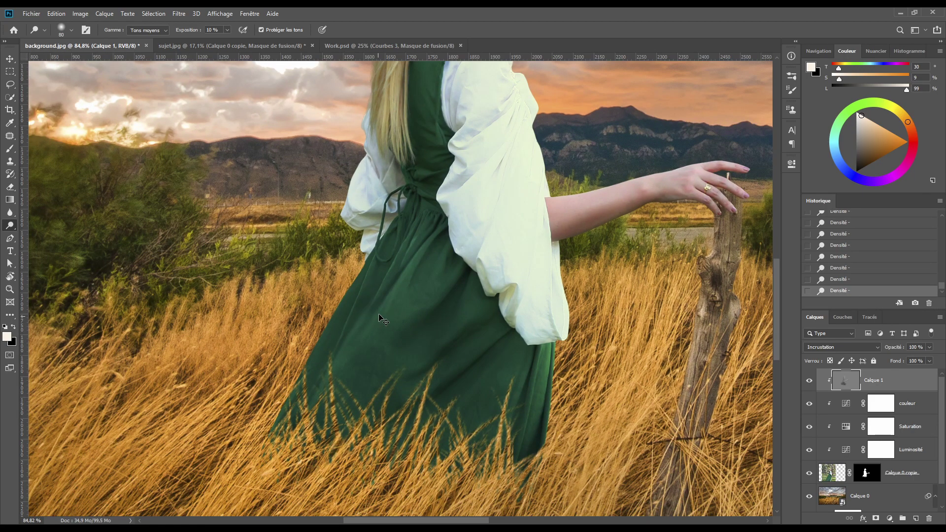
pyautogui.scroll(2, 397, 271)
pyautogui.press('[')
pyautogui.press('[')
pyautogui.press('[')
pyautogui.press('[')
pyautogui.press('[')
pyautogui.press('[')
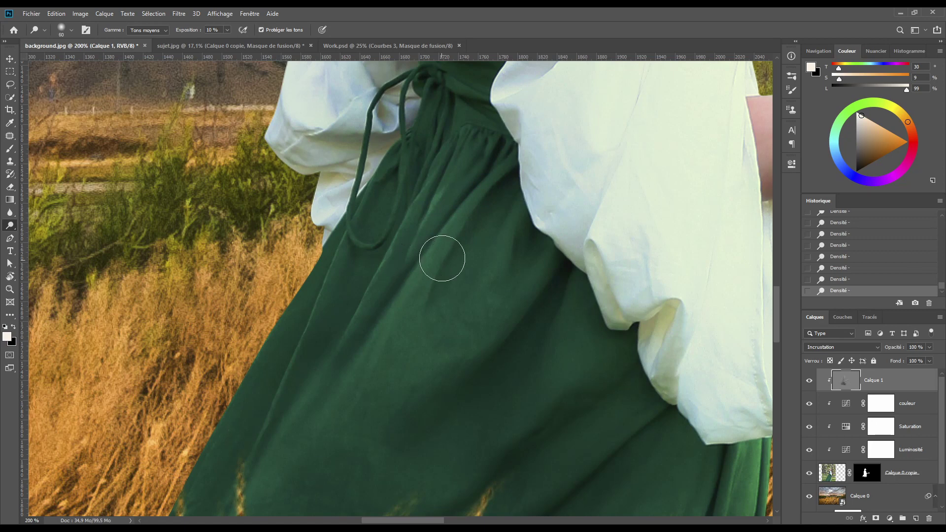
pyautogui.press('[')
pyautogui.press('[')
pyautogui.press(']')
pyautogui.hotkey('ctrl', 'r')
pyautogui.moveTo(493, 474); pyautogui.dragTo(484, 360)
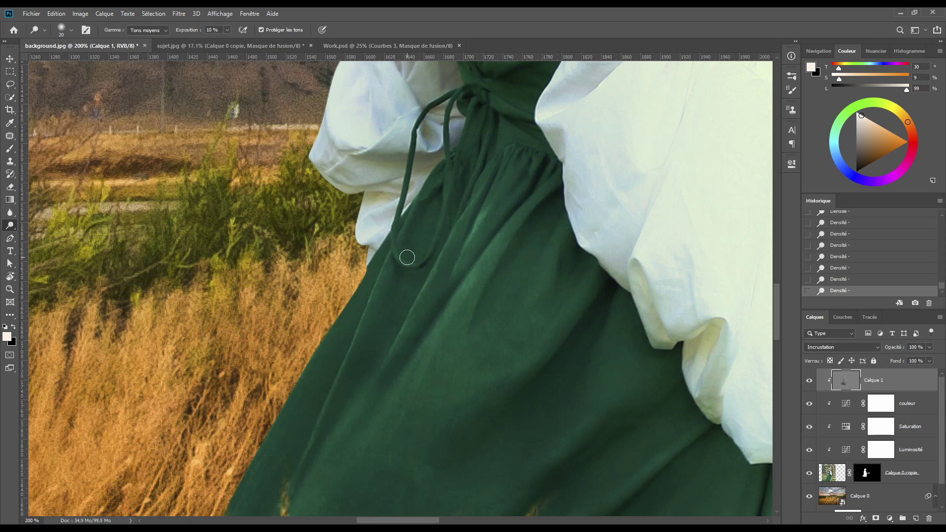
# - Enlarge the dodge brush to 45 px and lighten the lower skirt folds beneath the white sleeve
pyautogui.moveTo(444, 304); pyautogui.dragTo(368, 292)
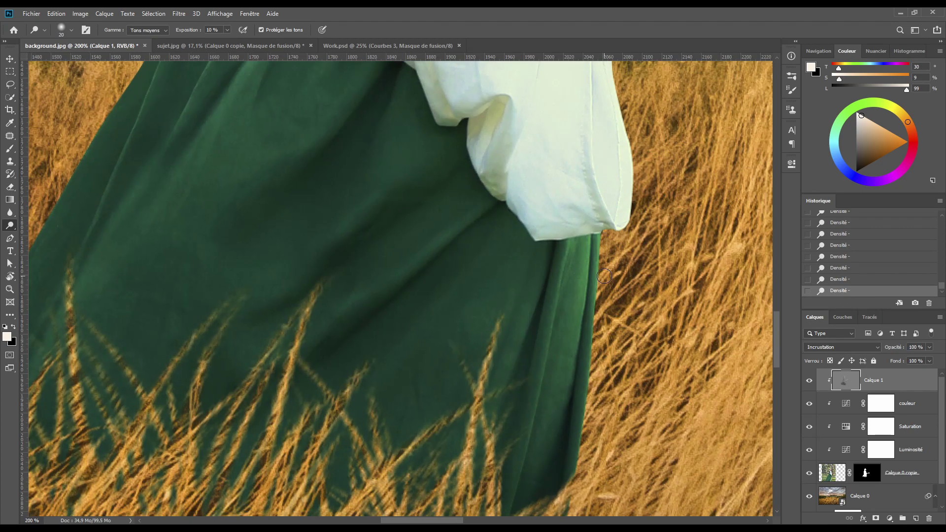
pyautogui.press(']')
pyautogui.press(']')
pyautogui.press(']')
pyautogui.press(']')
pyautogui.press(']')
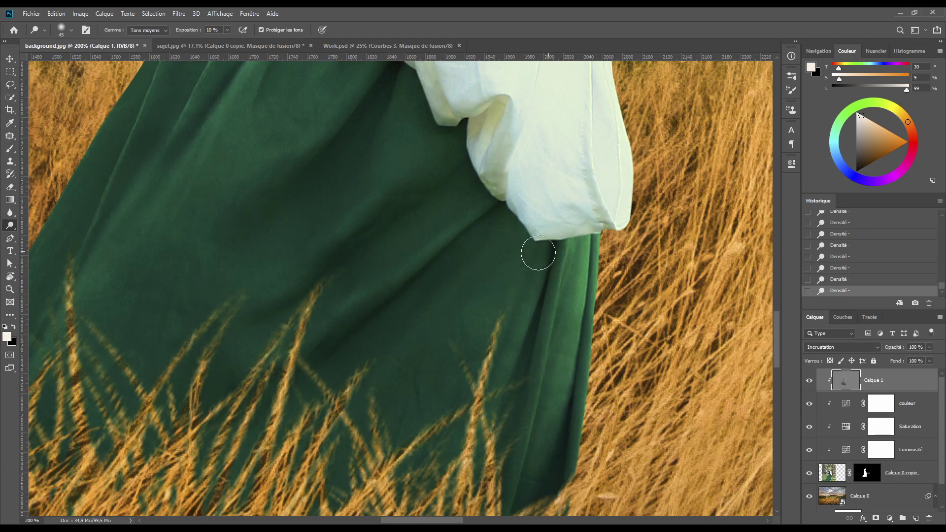
# - Compare the whole composite with the dodge-and-burn layer Calque 1 hidden and shown
pyautogui.scroll(-15, 538, 253)
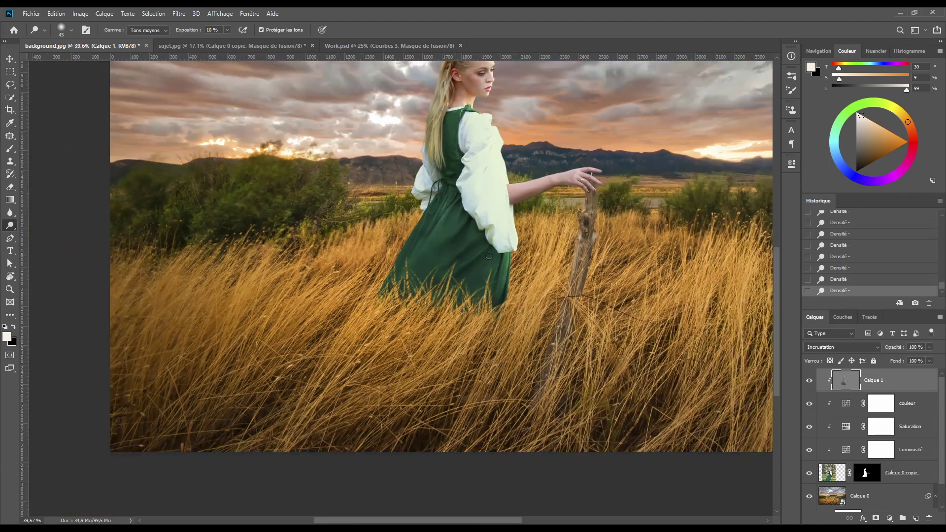
pyautogui.scroll(-3, 489, 256)
pyautogui.scroll(-1, 506, 266)
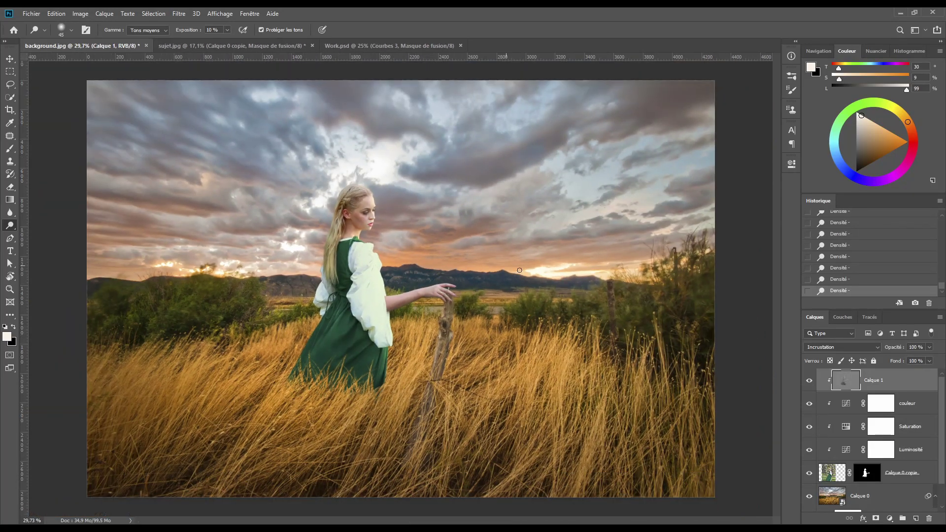
pyautogui.click(809, 382)
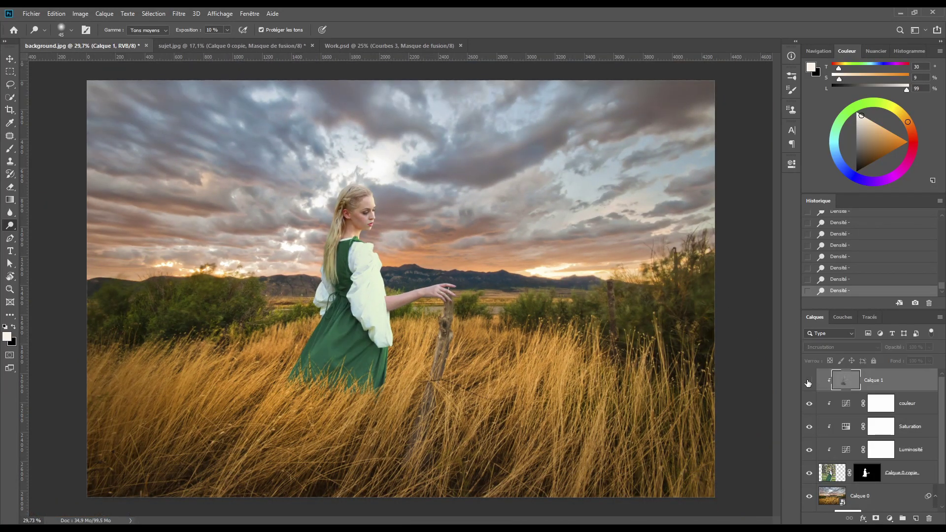
pyautogui.click(809, 383)
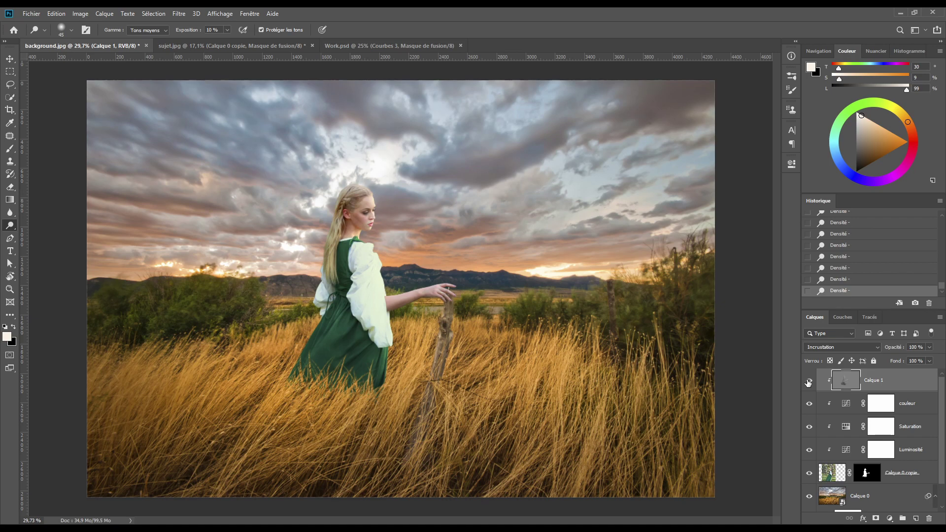
pyautogui.click(809, 382)
pyautogui.click(809, 383)
# - Set the Brush tool's foreground color to neutral gray with hue 0, saturation 0 and brightness 50 %
pyautogui.moveTo(234, 180); pyautogui.dragTo(470, 221)
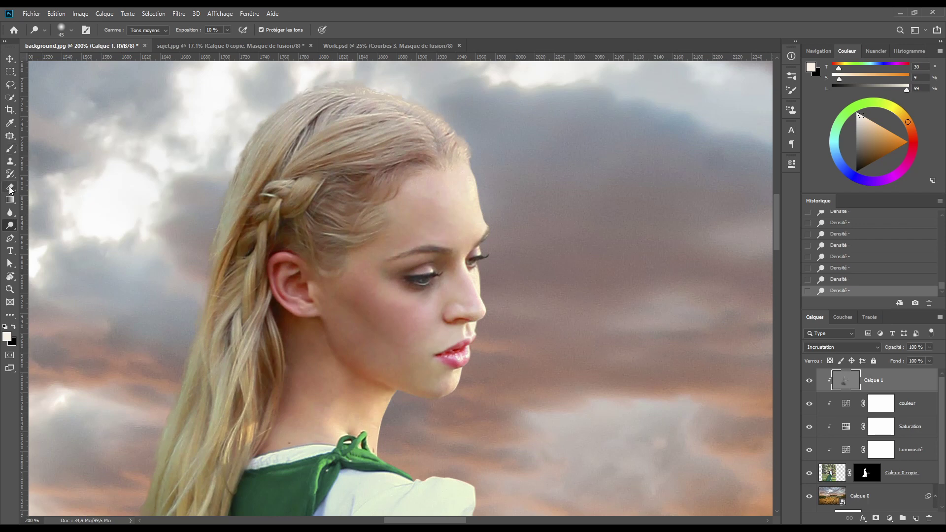
pyautogui.click(9, 149)
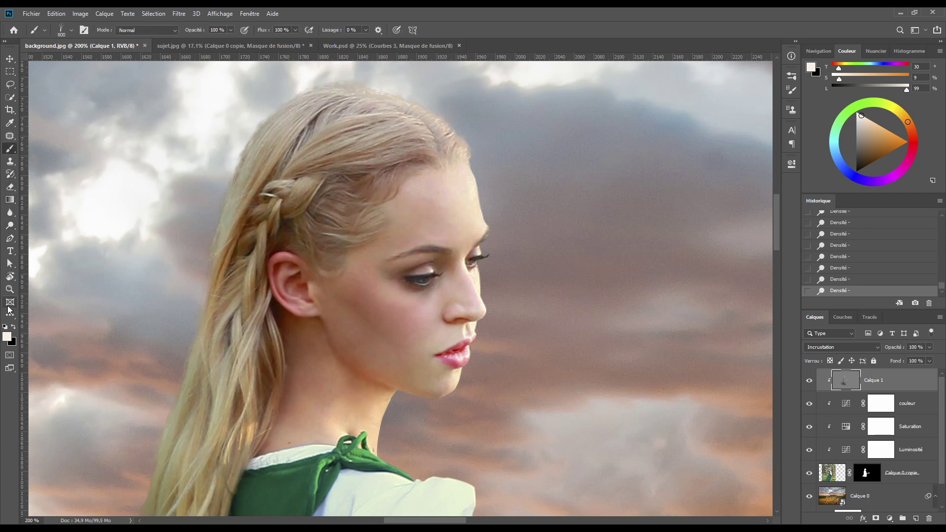
pyautogui.click(7, 336)
pyautogui.click(652, 304)
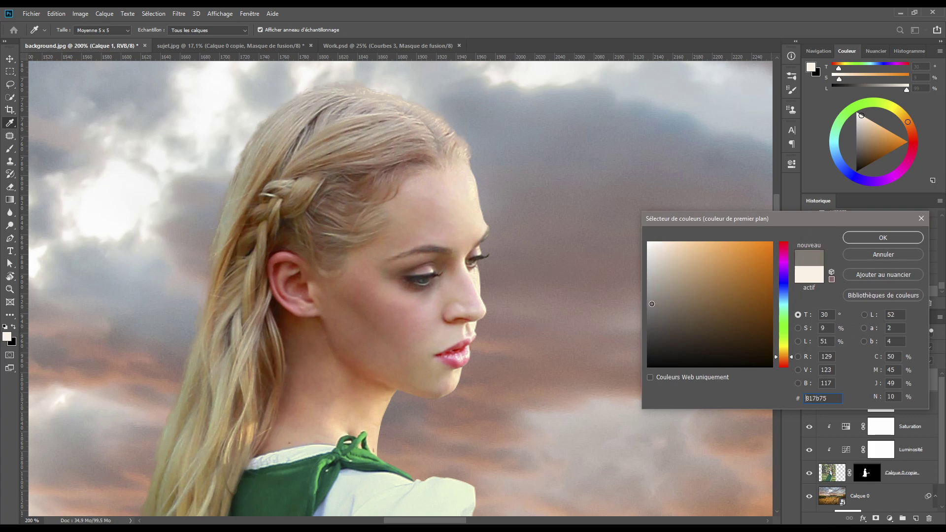
pyautogui.moveTo(652, 304); pyautogui.dragTo(646, 304)
pyautogui.write('0')
pyautogui.press('Tab')
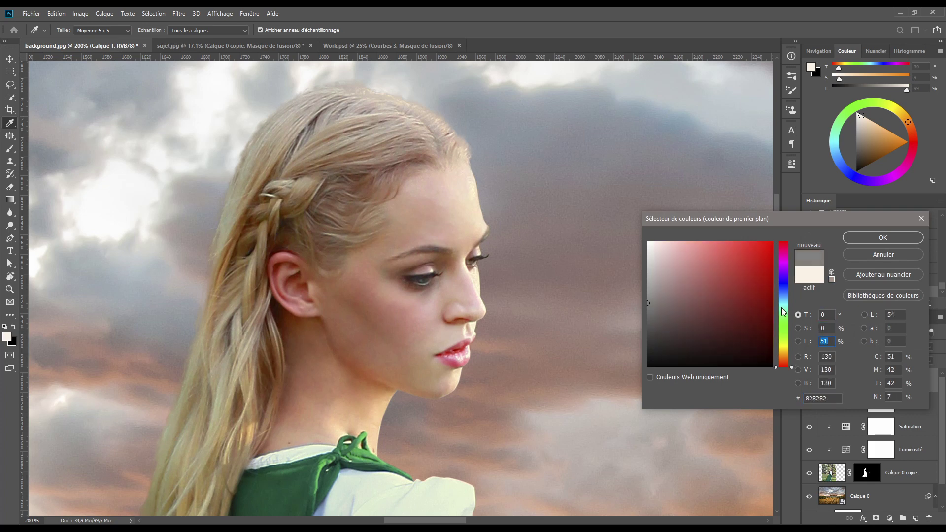
pyautogui.write('50')
pyautogui.press('Return')
pyautogui.press('b')
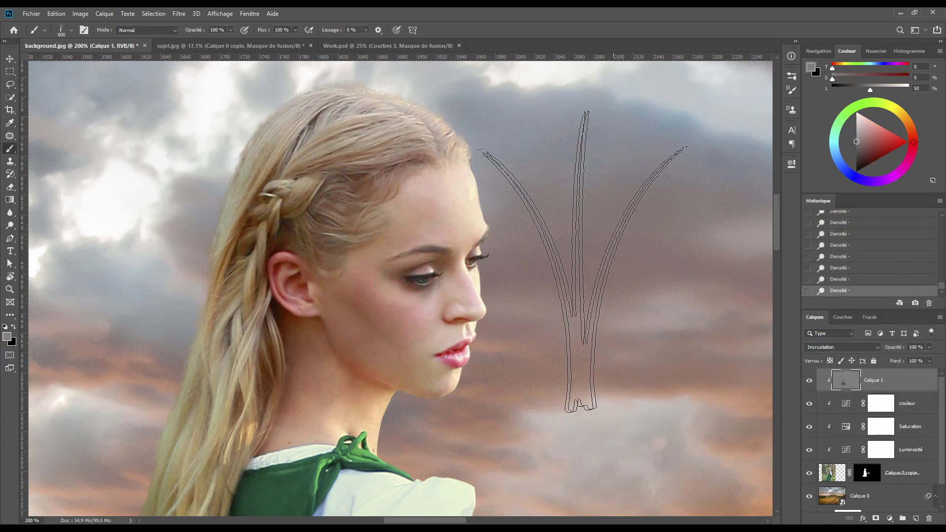
# - Paint gray over the over-lightened edge of the face on Calque 1 with a soft 80 px brush at 52 % opacity
pyautogui.rightClick(343, 239)
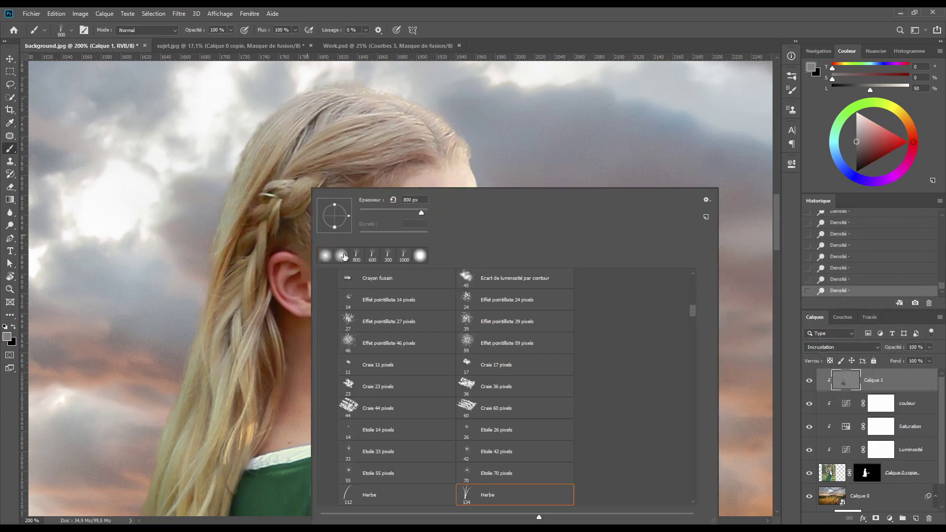
pyautogui.click(343, 256)
pyautogui.press('Return')
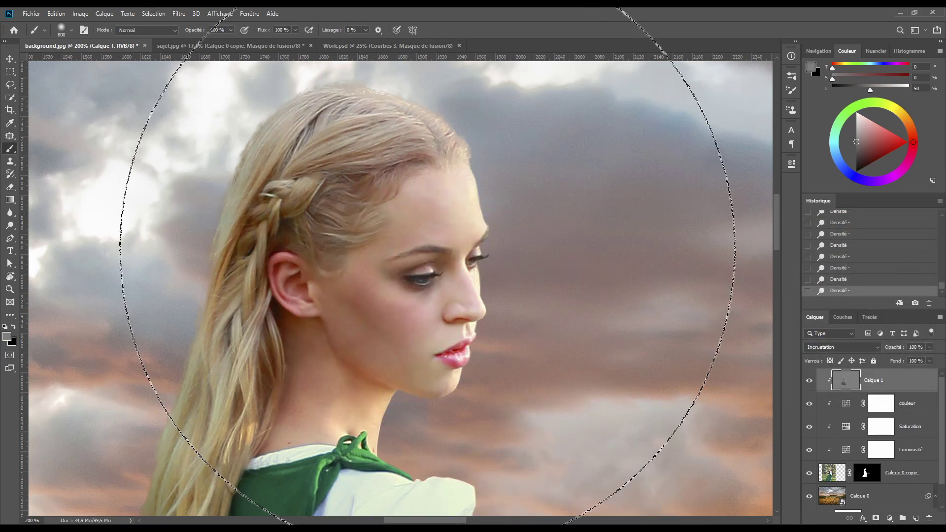
pyautogui.press('[')
pyautogui.press('[')
pyautogui.press('[')
pyautogui.press('[')
pyautogui.press('[')
pyautogui.press('[')
pyautogui.press('[')
pyautogui.press('[')
pyautogui.press('[')
pyautogui.press('[')
pyautogui.press('[')
pyautogui.press('[')
pyautogui.press('[')
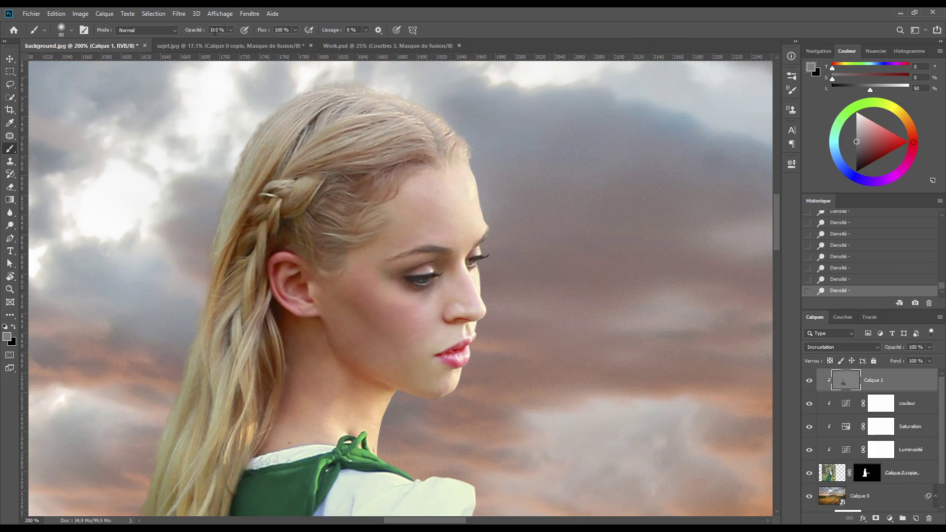
pyautogui.moveTo(195, 33); pyautogui.dragTo(190, 33)
pyautogui.moveTo(455, 187)
pyautogui.mouseDown()
pyautogui.moveTo(473, 224)
pyautogui.moveTo(481, 306)
pyautogui.moveTo(446, 355)
pyautogui.moveTo(433, 347)
pyautogui.moveTo(418, 376)
pyautogui.moveTo(420, 359)
pyautogui.mouseUp()
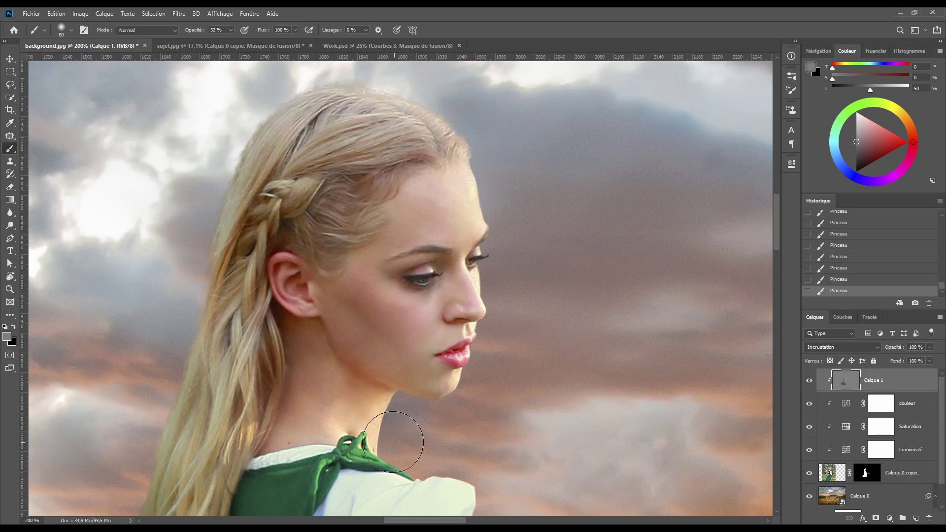
# - Check the retouched face in the full image with Calque 1 switched off and on
pyautogui.scroll(-2, 398, 410)
pyautogui.scroll(-6, 398, 410)
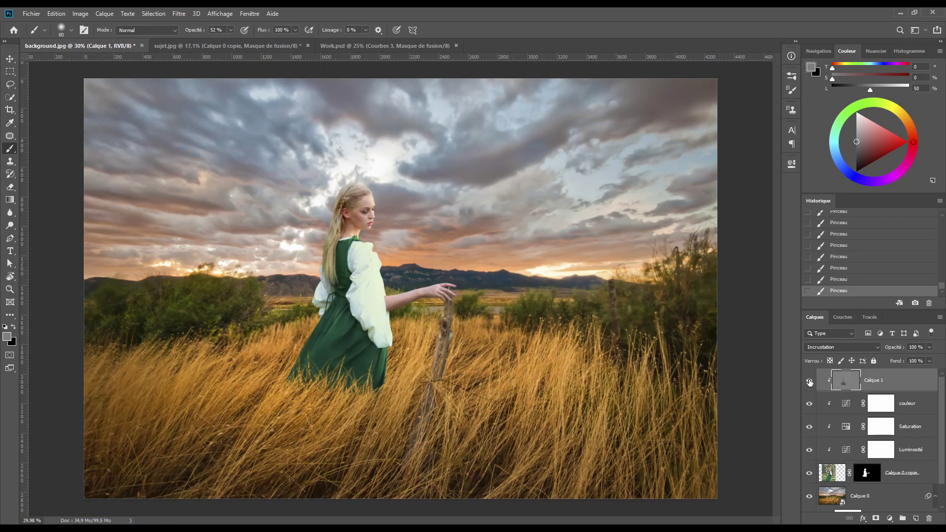
pyautogui.click(809, 383)
pyautogui.click(809, 383)
# - Increase the gray retouching brush to 175 px for working on the woman
pyautogui.scroll(2, 369, 228)
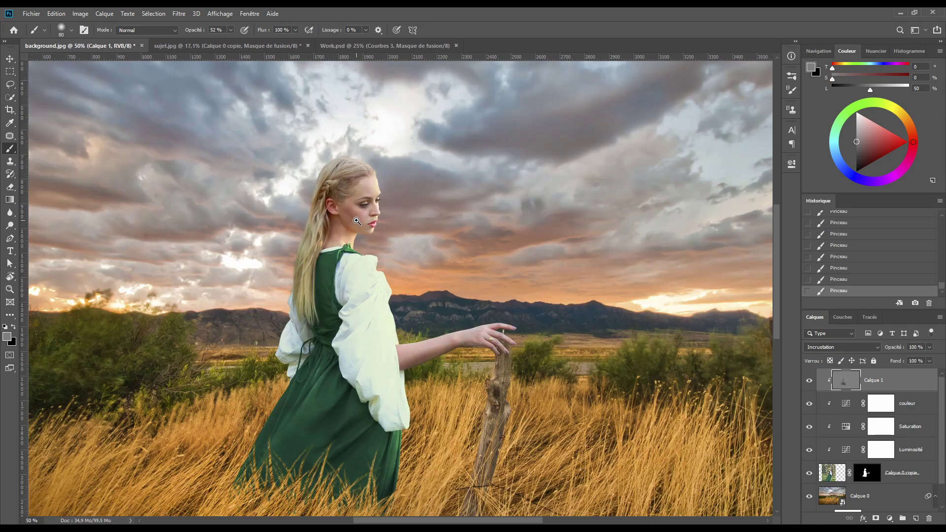
pyautogui.press(']')
pyautogui.press(']')
pyautogui.press(']')
pyautogui.press(']')
pyautogui.press(']')
pyautogui.scroll(-1, 405, 329)
pyautogui.scroll(-1, 405, 329)
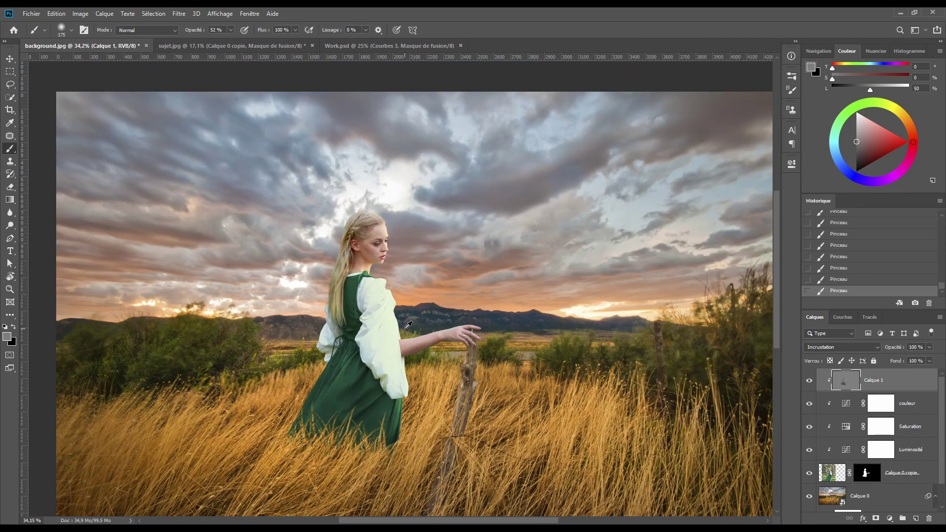
# - Review the overall dodge-and-burn effect by hiding and showing the gray layer again
pyautogui.click(809, 383)
pyautogui.click(809, 382)
pyautogui.click(808, 383)
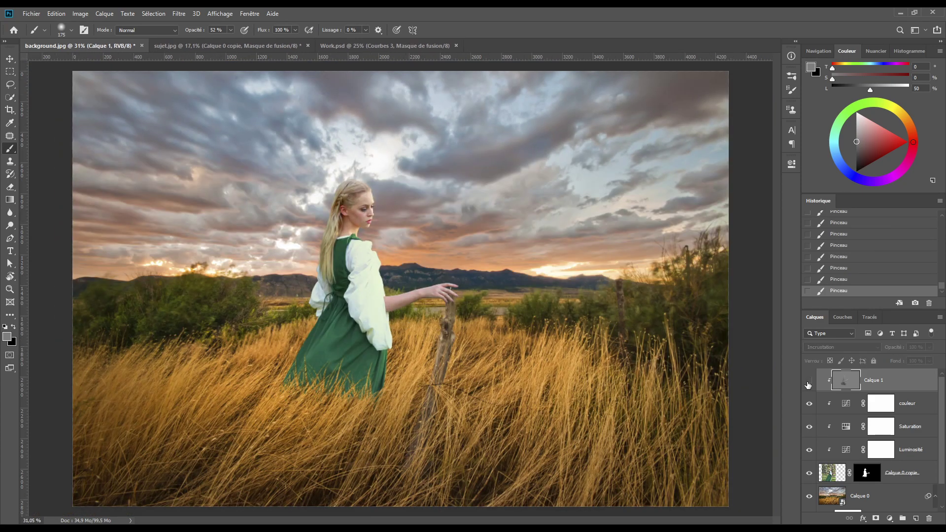
pyautogui.click(809, 383)
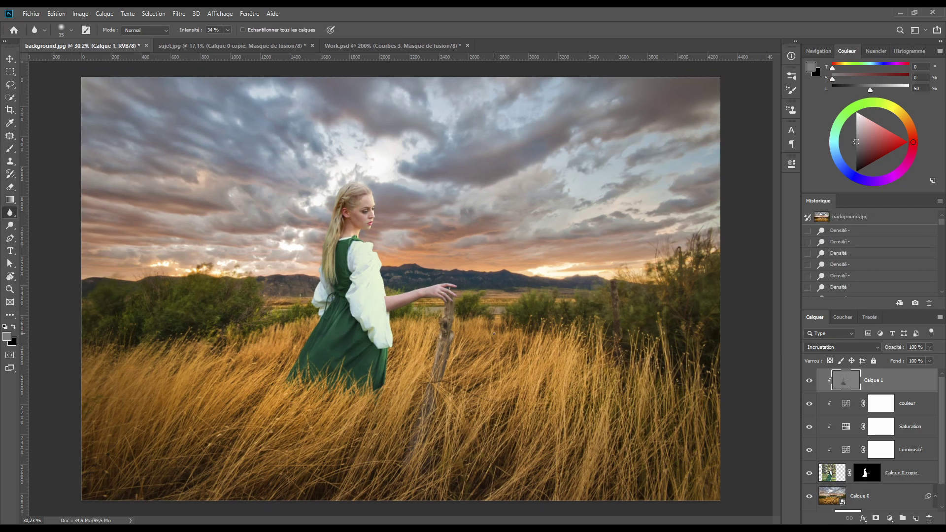
# - Apply the layer mask permanently to the woman's Calque 0 copie layer
pyautogui.moveTo(390, 252); pyautogui.dragTo(372, 222)
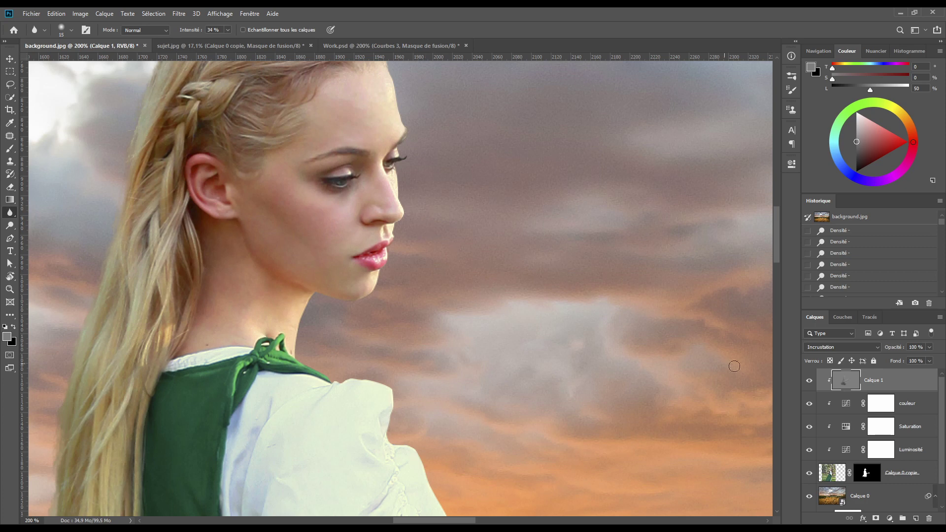
pyautogui.click(832, 474)
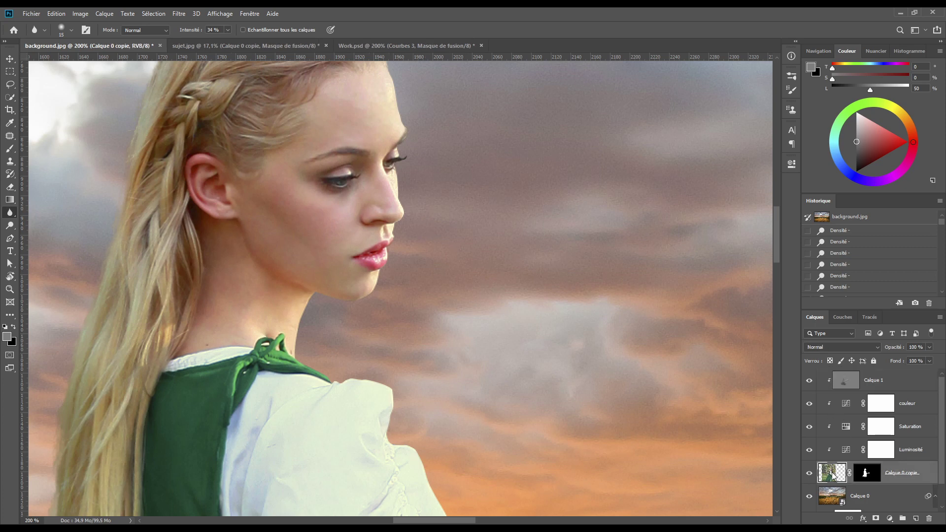
pyautogui.click(867, 473)
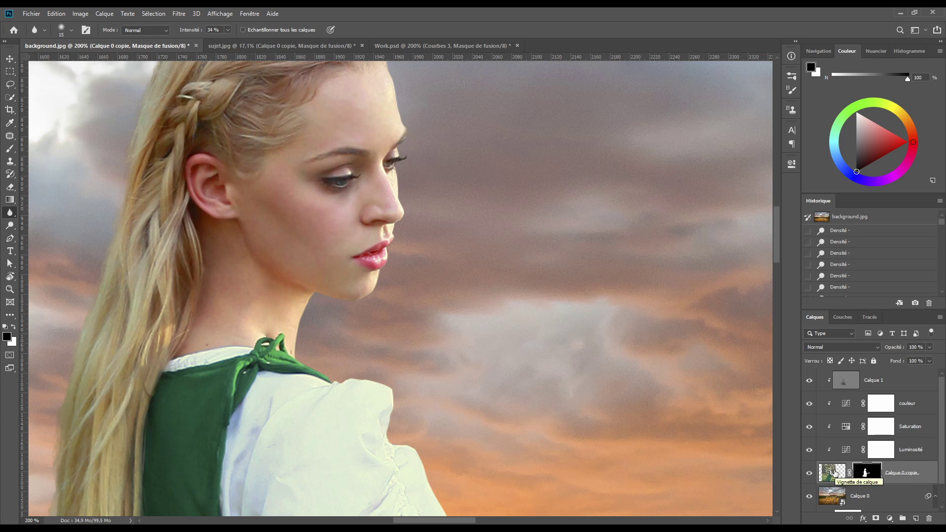
pyautogui.rightClick(866, 473)
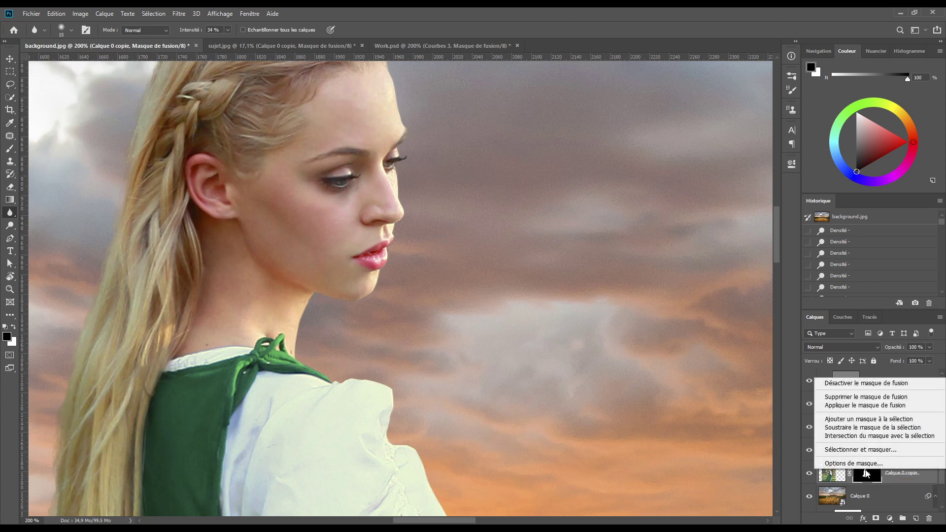
pyautogui.click(873, 406)
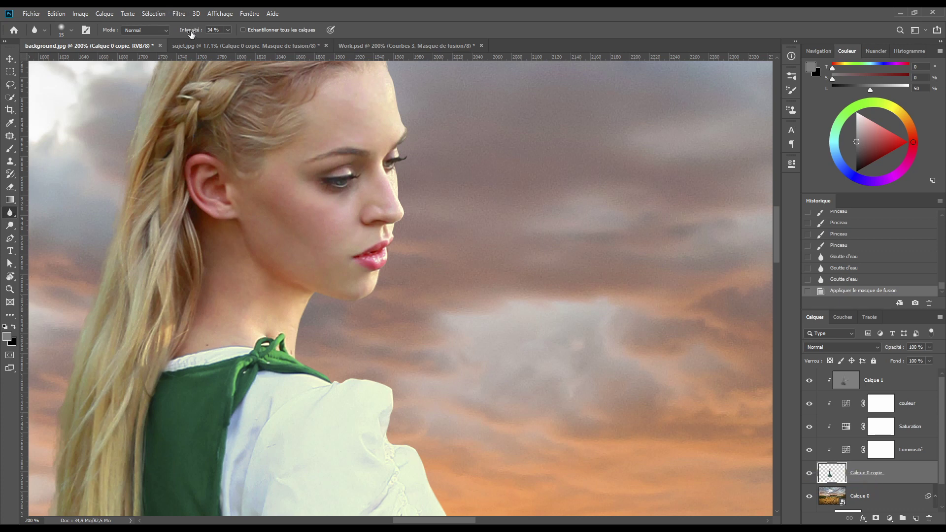
# - Set the Goutte d'eau tool's intensity to 8 % and blur the woman's contour along her forehead and profile with a 15 px brush
pyautogui.moveTo(191, 34); pyautogui.dragTo(188, 34)
pyautogui.click(402, 146)
pyautogui.click(402, 147)
pyautogui.moveTo(402, 147); pyautogui.dragTo(410, 275)
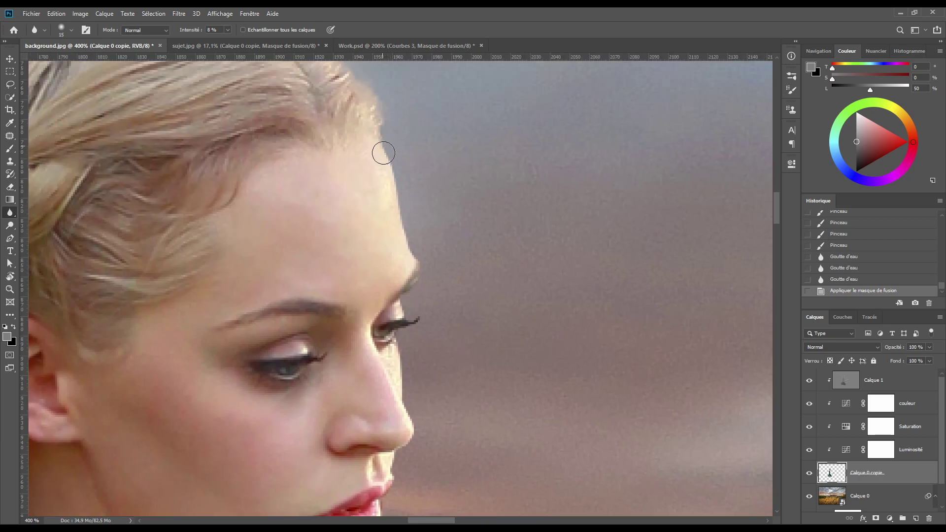
pyautogui.moveTo(401, 201)
pyautogui.mouseDown()
pyautogui.moveTo(418, 261)
pyautogui.moveTo(386, 148)
pyautogui.moveTo(400, 209)
pyautogui.moveTo(420, 246)
pyautogui.mouseUp()
pyautogui.moveTo(458, 334); pyautogui.dragTo(442, 205)
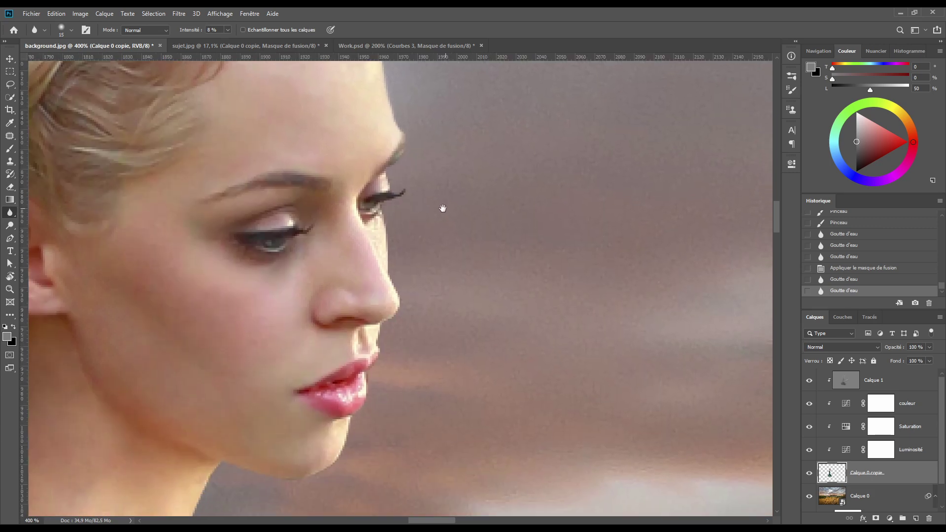
pyautogui.moveTo(399, 175)
pyautogui.mouseDown()
pyautogui.moveTo(400, 198)
pyautogui.moveTo(395, 284)
pyautogui.moveTo(386, 238)
pyautogui.moveTo(385, 252)
pyautogui.moveTo(398, 313)
pyautogui.moveTo(378, 344)
pyautogui.mouseUp()
pyautogui.rightClick(375, 341)
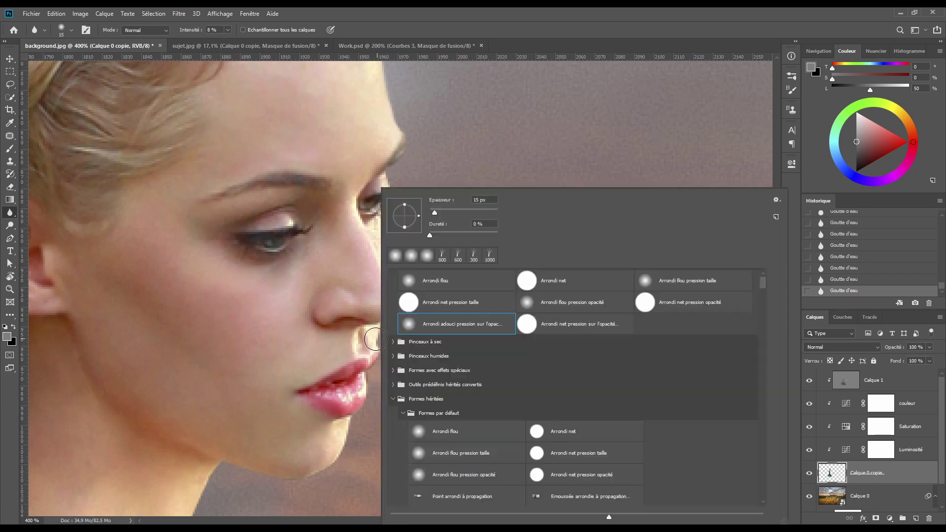
pyautogui.press('Return')
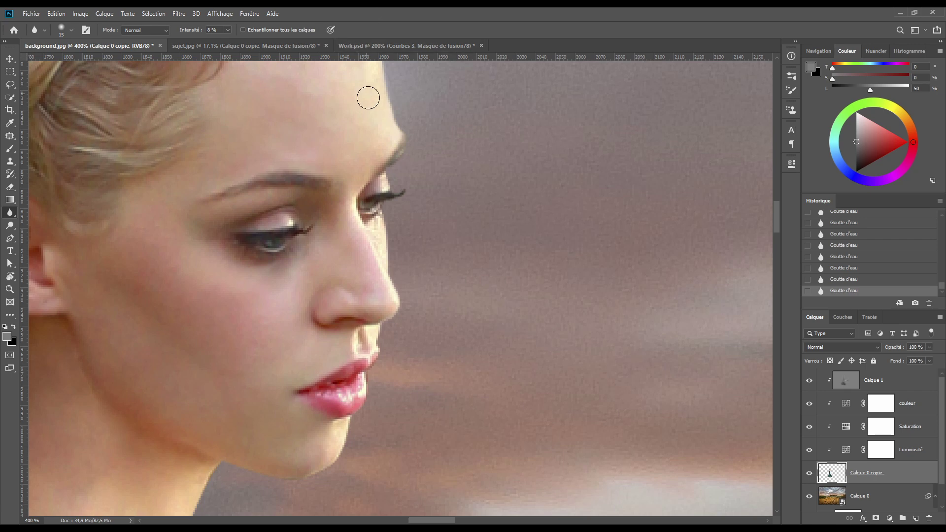
# - Blur the woman's contour along her nose, lips, chin and neck with the 15 px brush
pyautogui.rightClick(433, 114)
pyautogui.moveTo(482, 162); pyautogui.dragTo(549, 162)
pyautogui.press('Return')
pyautogui.moveTo(388, 324)
pyautogui.mouseDown()
pyautogui.moveTo(360, 410)
pyautogui.moveTo(317, 468)
pyautogui.moveTo(317, 430)
pyautogui.moveTo(422, 229)
pyautogui.moveTo(360, 247)
pyautogui.mouseUp()
pyautogui.moveTo(297, 295)
pyautogui.mouseDown()
pyautogui.moveTo(285, 373)
pyautogui.moveTo(301, 395)
pyautogui.moveTo(294, 387)
pyautogui.moveTo(354, 424)
pyautogui.moveTo(442, 420)
pyautogui.moveTo(414, 422)
pyautogui.moveTo(483, 447)
pyautogui.mouseUp()
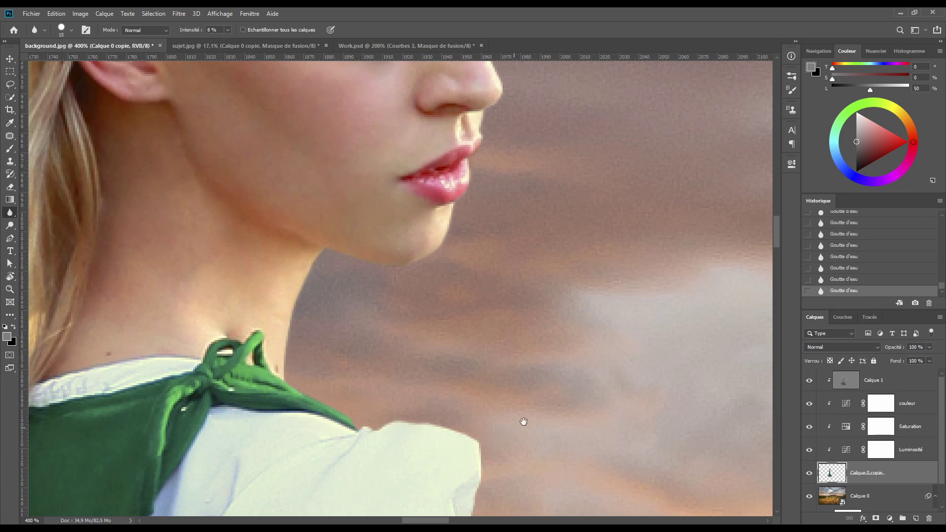
# - Soften the outer edge of the white sleeve from the shoulder down to the arm with the Goutte d'eau tool
pyautogui.moveTo(524, 422); pyautogui.dragTo(469, 200)
pyautogui.moveTo(394, 262)
pyautogui.mouseDown()
pyautogui.moveTo(375, 357)
pyautogui.moveTo(439, 374)
pyautogui.moveTo(424, 361)
pyautogui.moveTo(408, 300)
pyautogui.mouseUp()
pyautogui.moveTo(486, 386)
pyautogui.mouseDown()
pyautogui.moveTo(459, 245)
pyautogui.moveTo(410, 166)
pyautogui.moveTo(391, 251)
pyautogui.moveTo(394, 385)
pyautogui.moveTo(419, 466)
pyautogui.mouseUp()
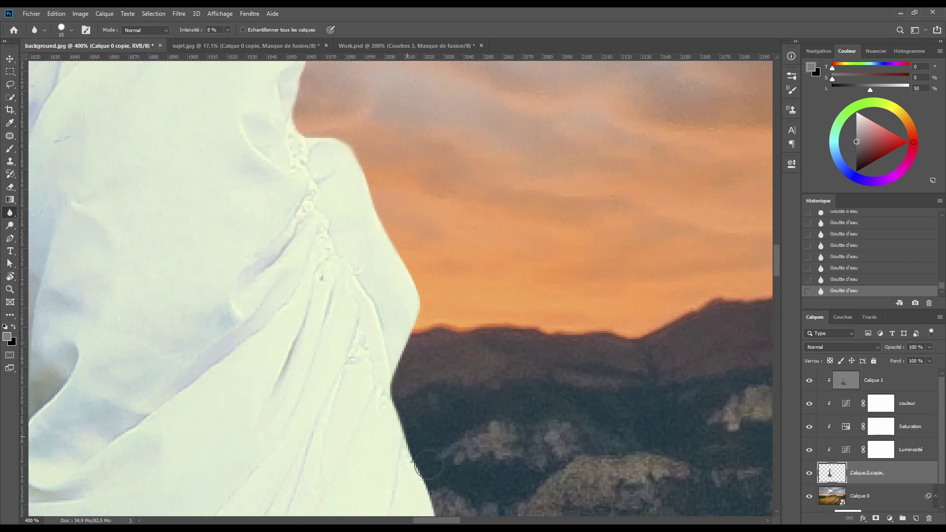
pyautogui.moveTo(457, 410); pyautogui.dragTo(397, 168)
pyautogui.moveTo(338, 215)
pyautogui.mouseDown()
pyautogui.moveTo(370, 285)
pyautogui.moveTo(372, 309)
pyautogui.mouseUp()
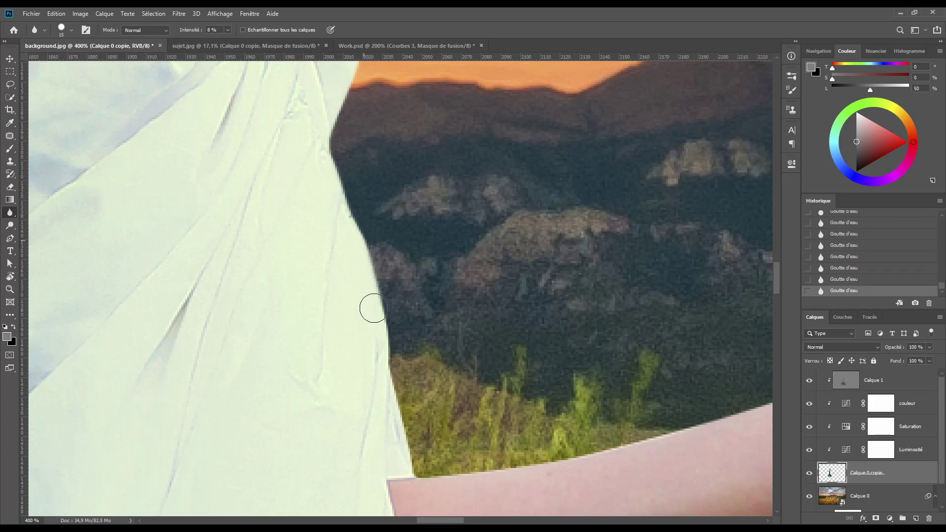
pyautogui.moveTo(333, 194)
pyautogui.mouseDown()
pyautogui.moveTo(361, 247)
pyautogui.moveTo(399, 399)
pyautogui.mouseUp()
# - Blur the edges of the woman's outstretched hand, fingers and forearm with the 15 px soft brush
pyautogui.moveTo(711, 409); pyautogui.dragTo(186, 383)
pyautogui.moveTo(549, 400); pyautogui.dragTo(509, 169)
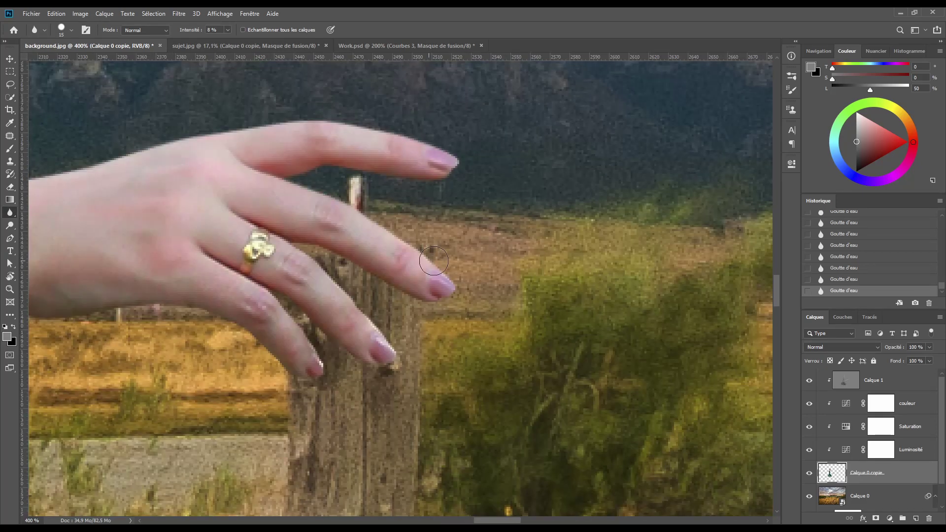
pyautogui.rightClick(344, 237)
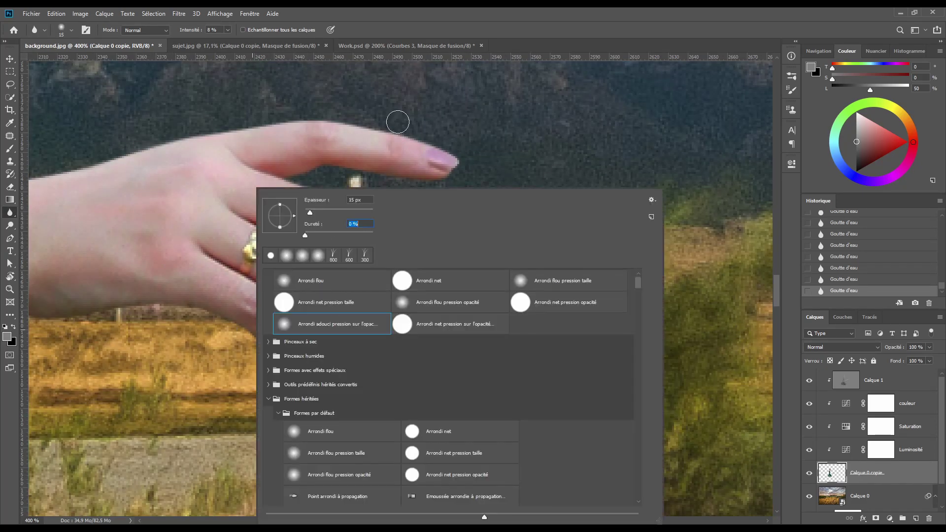
pyautogui.click(396, 122)
pyautogui.moveTo(76, 313); pyautogui.dragTo(391, 249)
pyautogui.moveTo(192, 304); pyautogui.dragTo(307, 232)
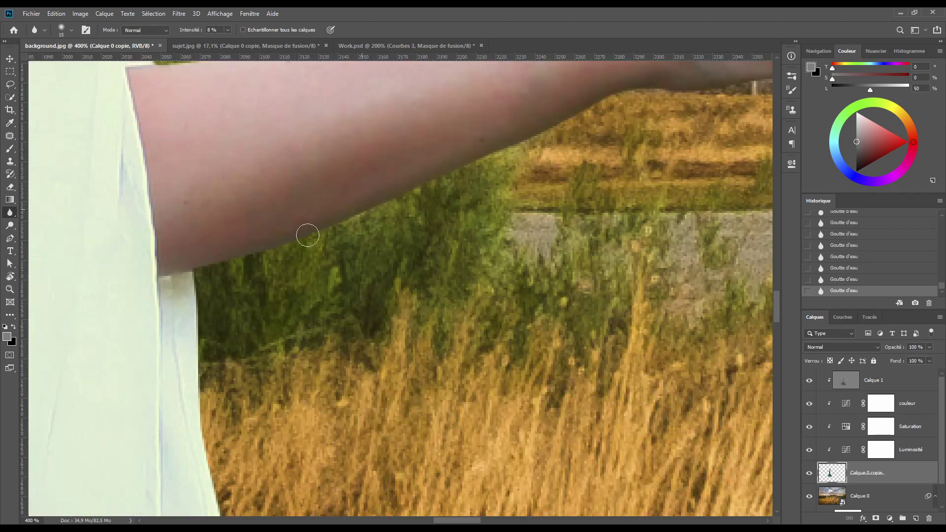
# - Soften the edges of the lower sleeve and green skirt, enlarging the blur brush to 25 px
pyautogui.scroll(-5, 239, 342)
pyautogui.scroll(-5, 252, 329)
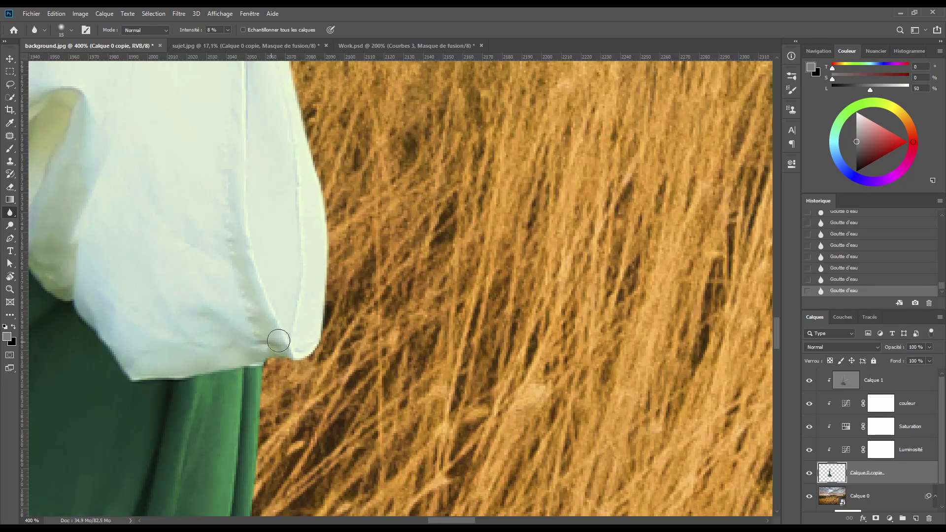
pyautogui.scroll(-5, 279, 338)
pyautogui.scroll(-3, 313, 213)
pyautogui.press(']')
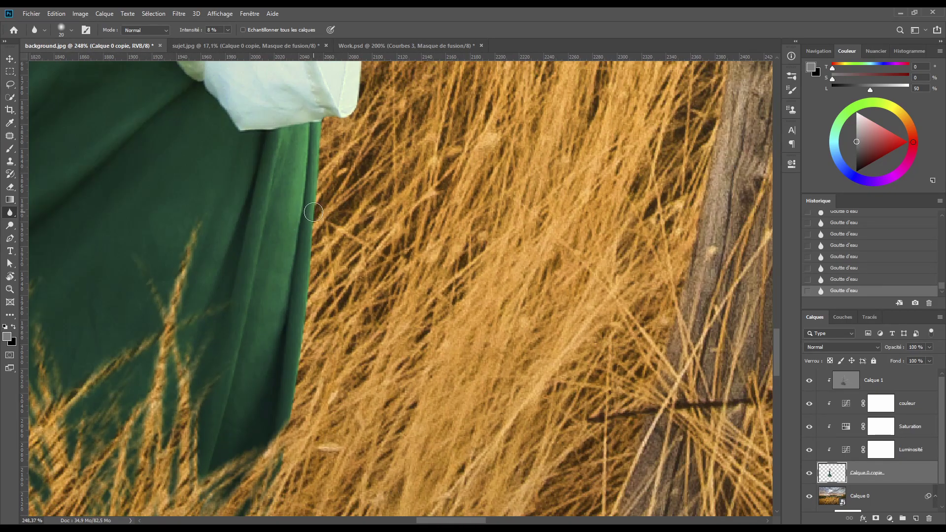
pyautogui.scroll(-3, 256, 436)
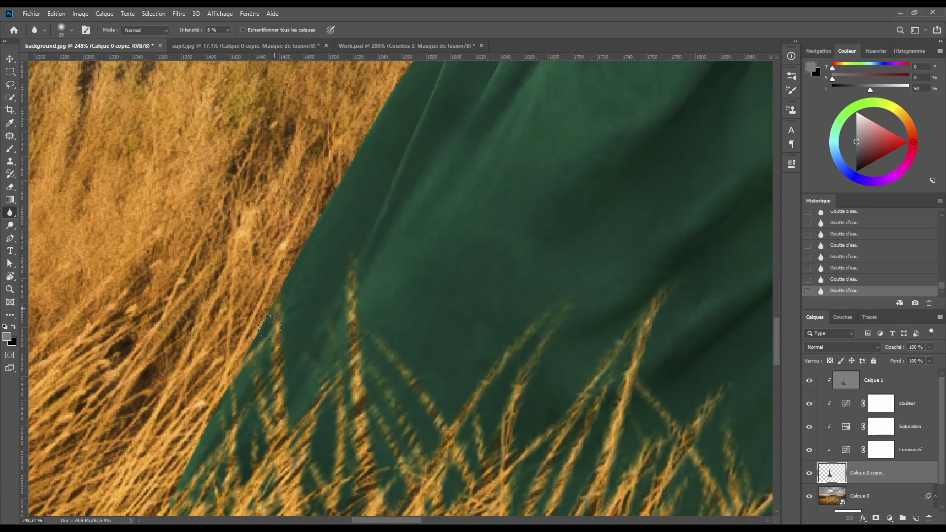
# - Blur the contour of the rear sleeve, the long hair and the back of the head with the 25 px brush
pyautogui.scroll(5, 315, 311)
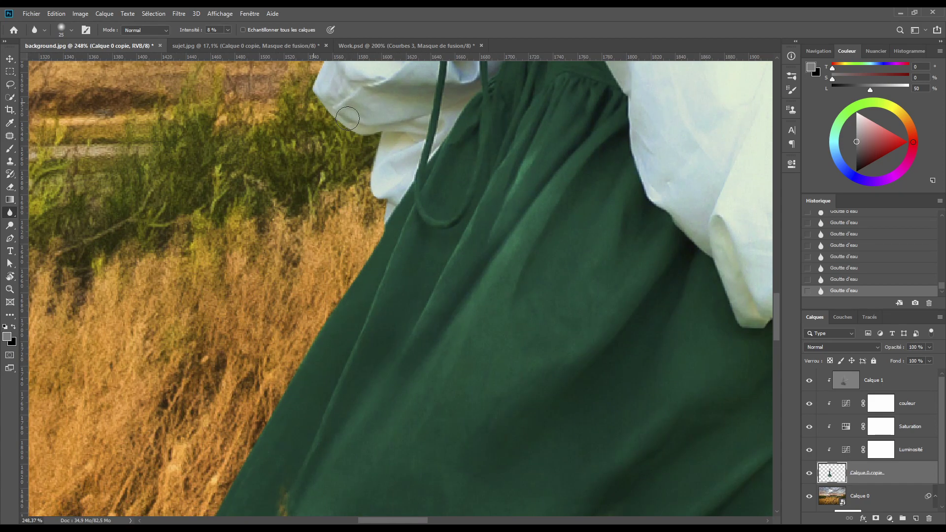
pyautogui.scroll(5, 316, 222)
pyautogui.scroll(3, 360, 236)
pyautogui.scroll(5, 359, 316)
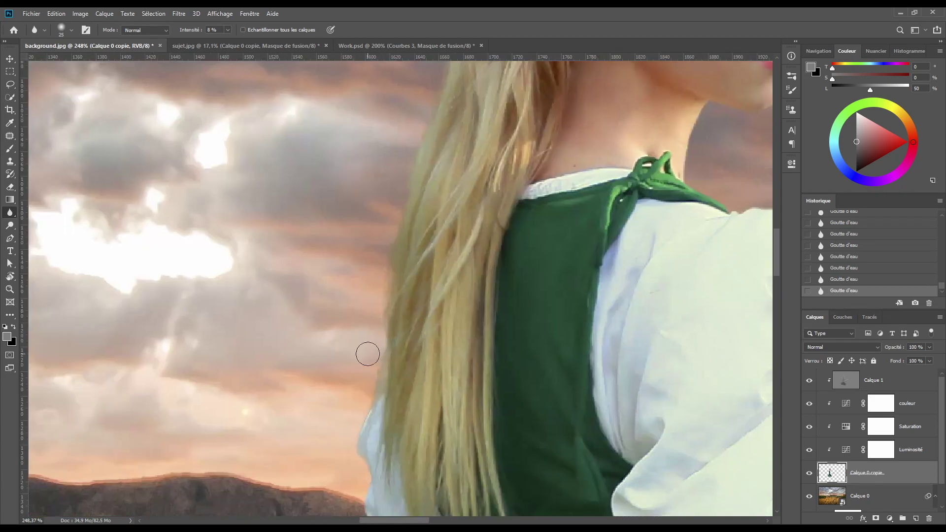
pyautogui.scroll(5, 407, 160)
pyautogui.moveTo(495, 161); pyautogui.dragTo(432, 279)
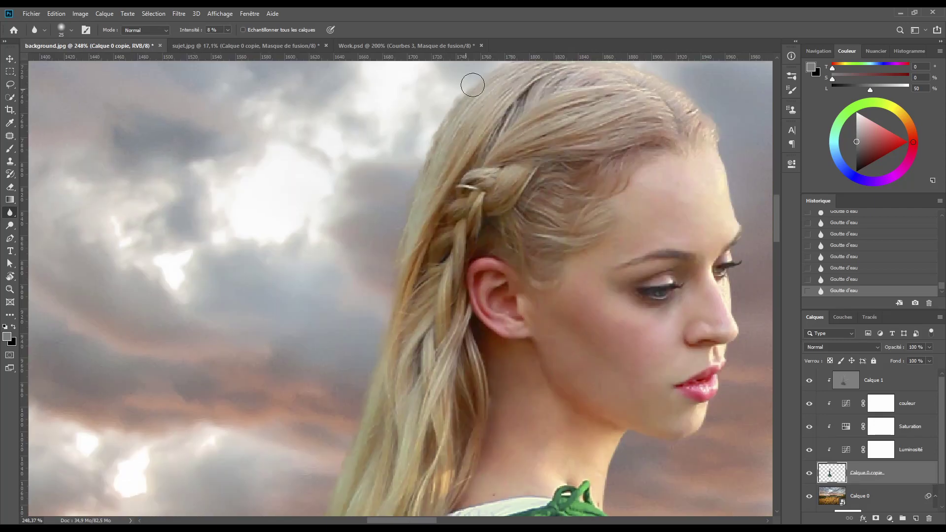
pyautogui.moveTo(471, 84); pyautogui.dragTo(393, 207)
pyautogui.scroll(-5, 350, 281)
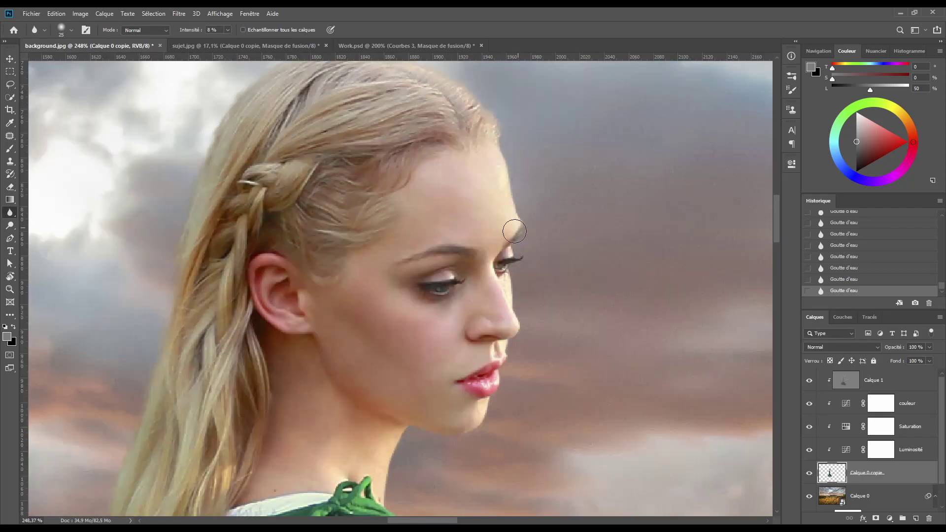
pyautogui.scroll(-6, 421, 390)
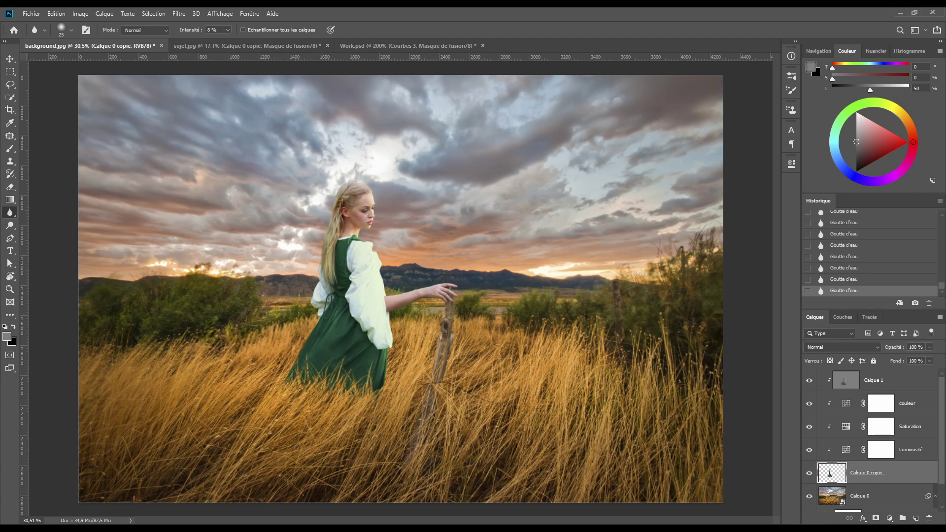
# - Duplicate the landscape layer Calque 0 and rasterize the copy
pyautogui.hotkey('alt', '[')
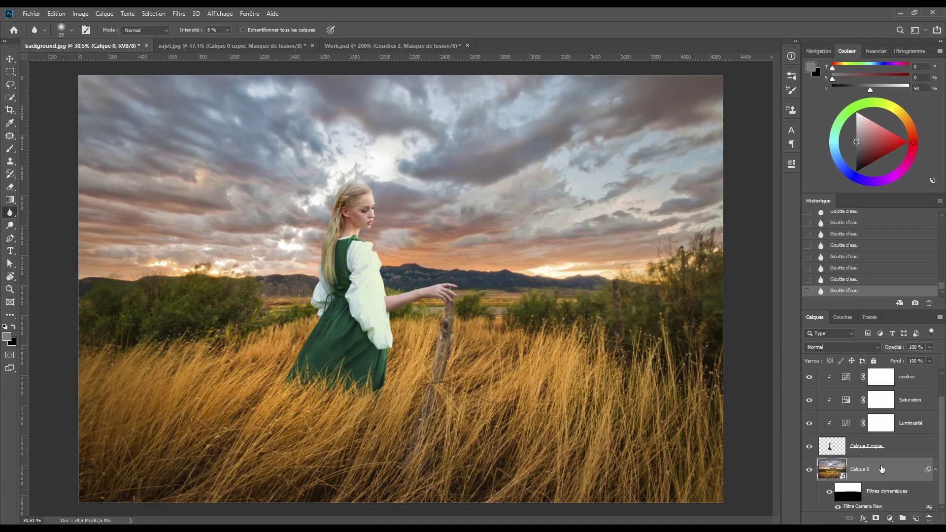
pyautogui.hotkey('ctrl', 'j')
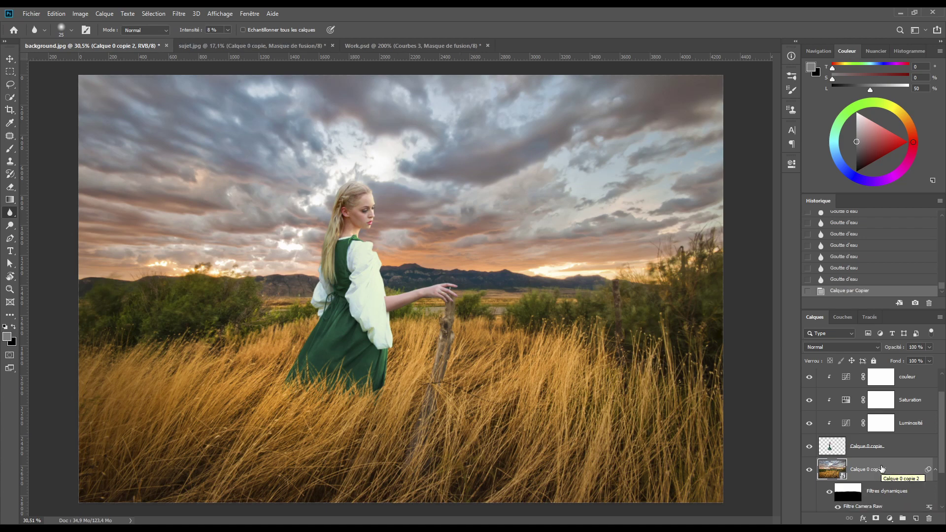
pyautogui.moveTo(945, 442); pyautogui.dragTo(944, 480)
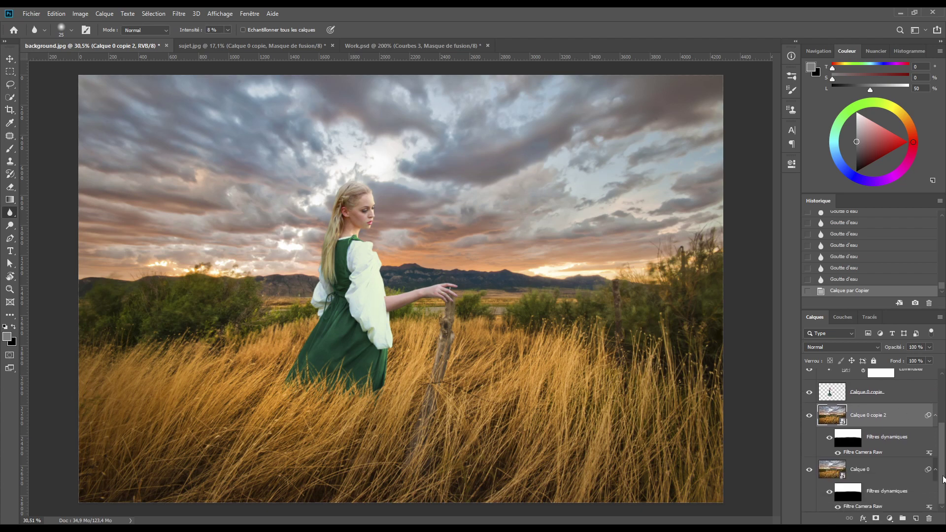
pyautogui.rightClick(895, 414)
pyautogui.click(794, 281)
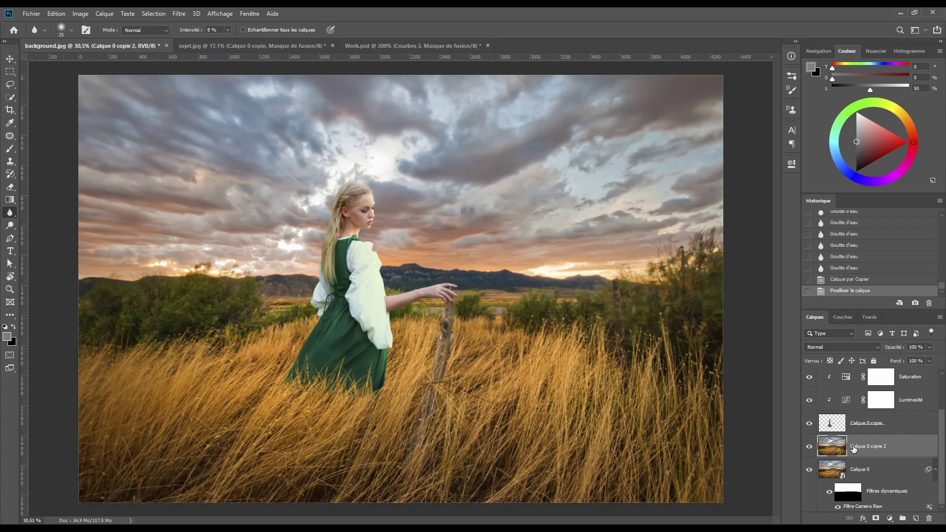
# - Convert the Calque 0 copie 2 layer to a smart object and start the Bascule-Décentrement blur on it
pyautogui.rightClick(889, 446)
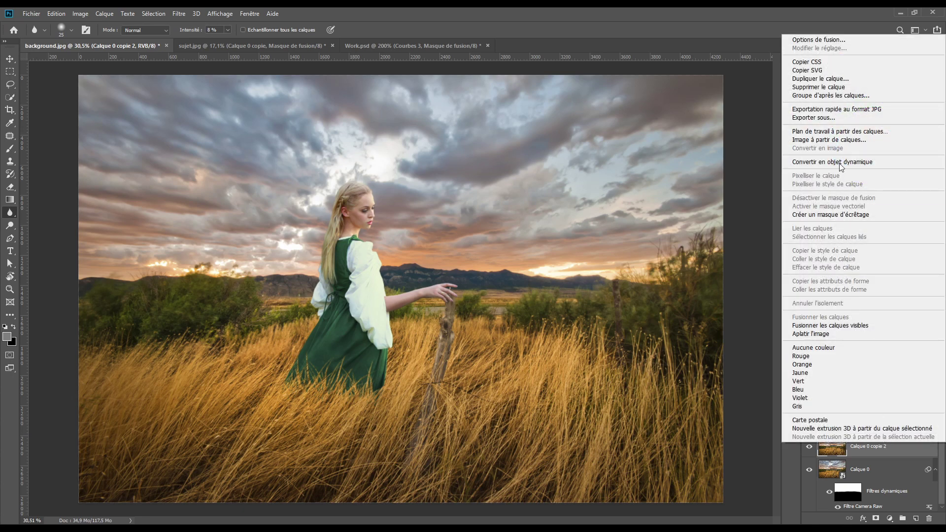
pyautogui.click(841, 162)
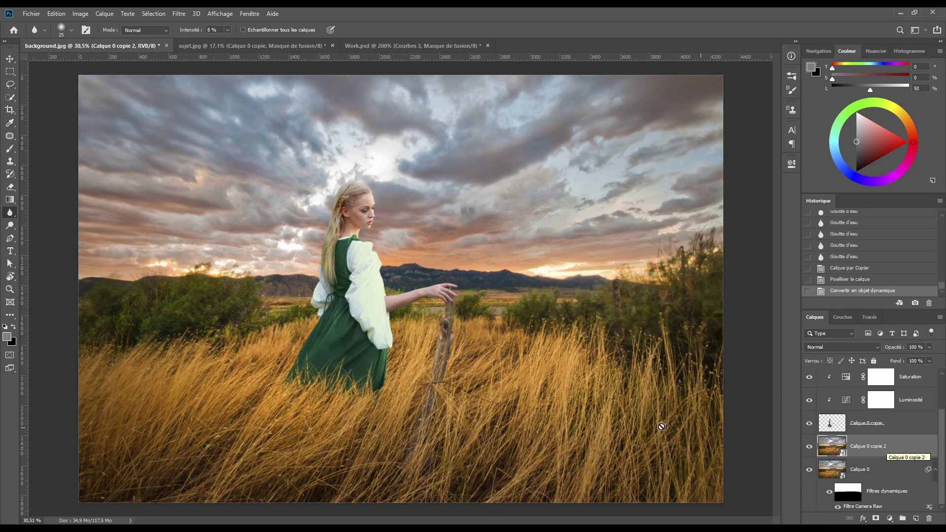
pyautogui.click(178, 14)
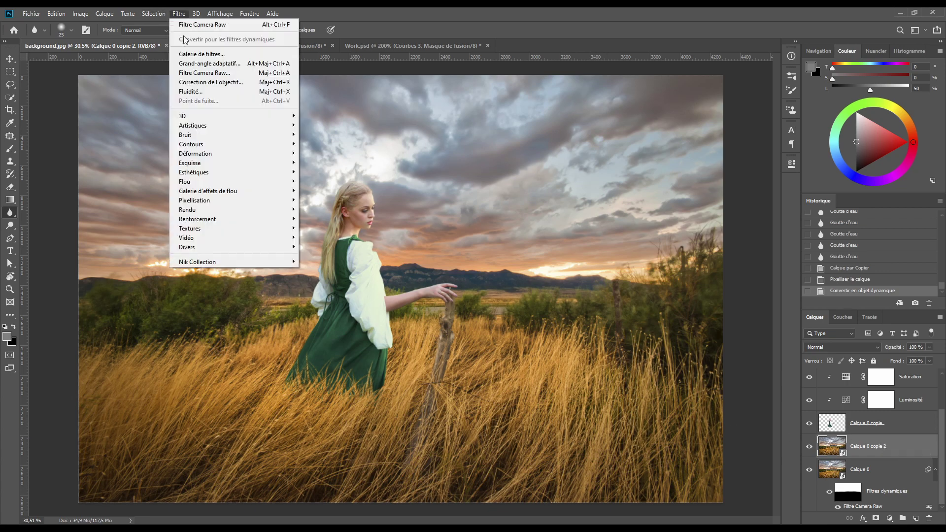
pyautogui.moveTo(214, 196)
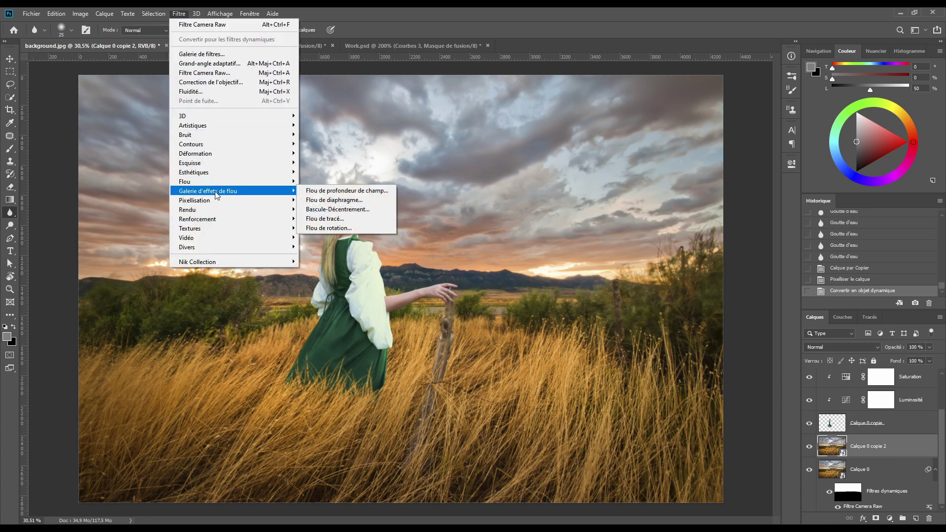
pyautogui.click(340, 211)
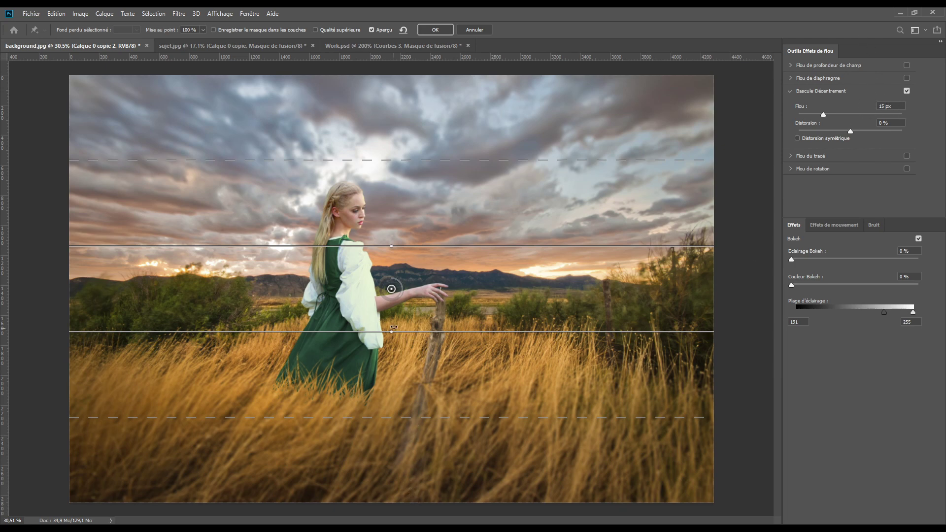
# - Centre the tilt-shift on the grass beside the dress with a 19 px blur, and lower and slightly tilt its upper focus line
pyautogui.moveTo(392, 289); pyautogui.dragTo(392, 332)
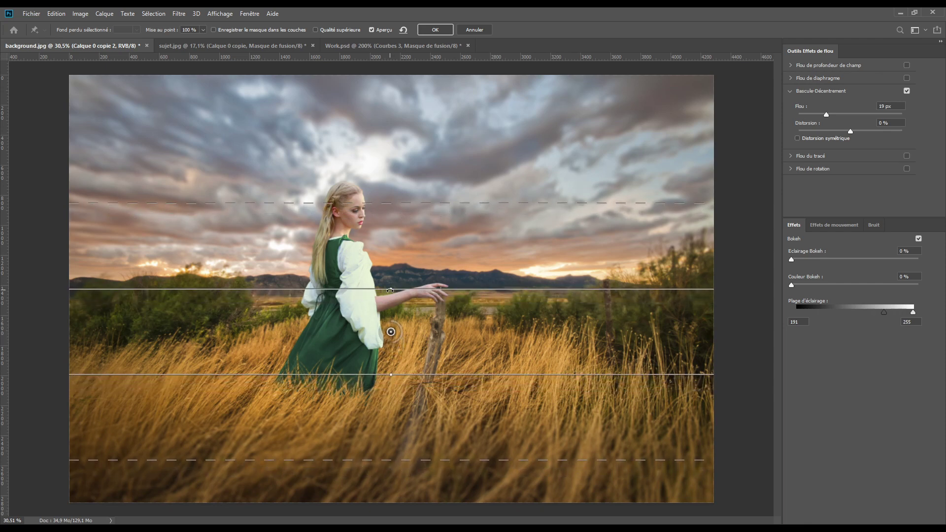
pyautogui.moveTo(390, 291); pyautogui.dragTo(401, 313)
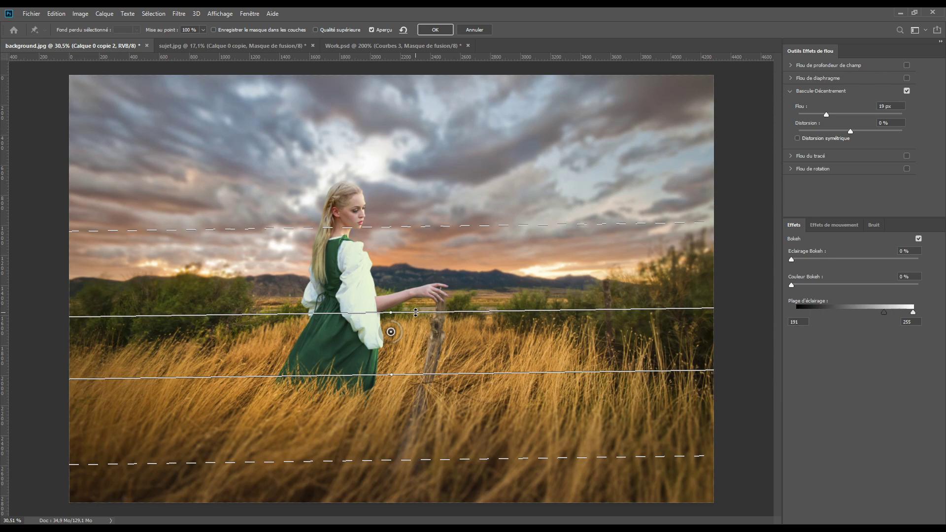
pyautogui.moveTo(416, 312); pyautogui.dragTo(416, 315)
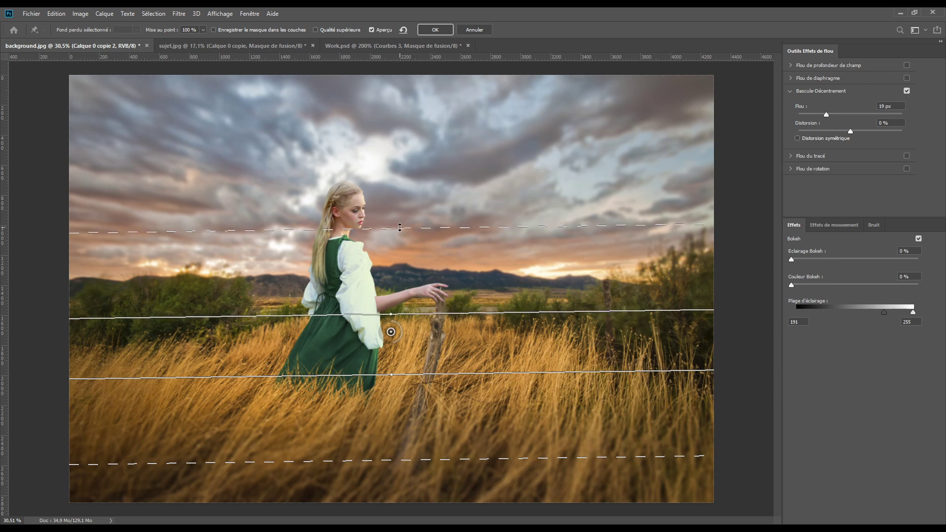
# - Extend both blur transition limits beyond the image and place the lower focus line at the hem of the dress
pyautogui.moveTo(399, 228); pyautogui.dragTo(421, 64)
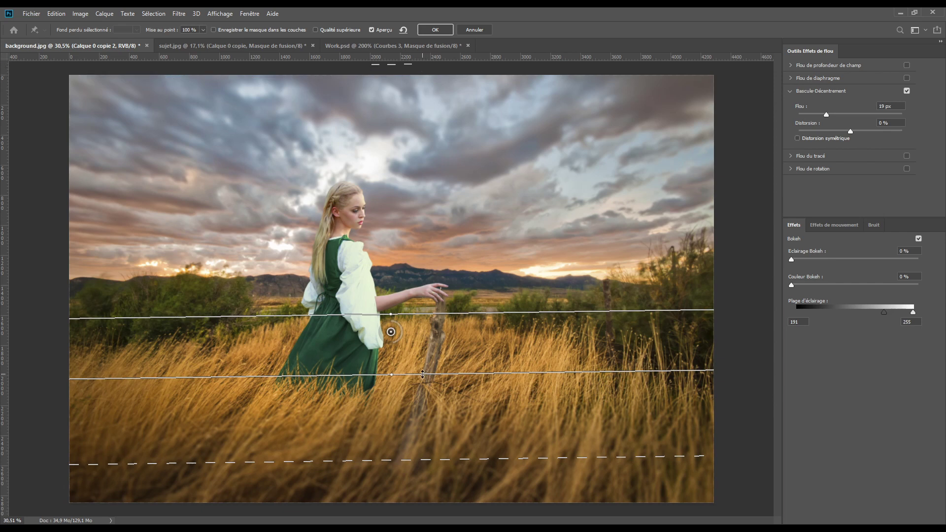
pyautogui.moveTo(421, 374); pyautogui.dragTo(421, 406)
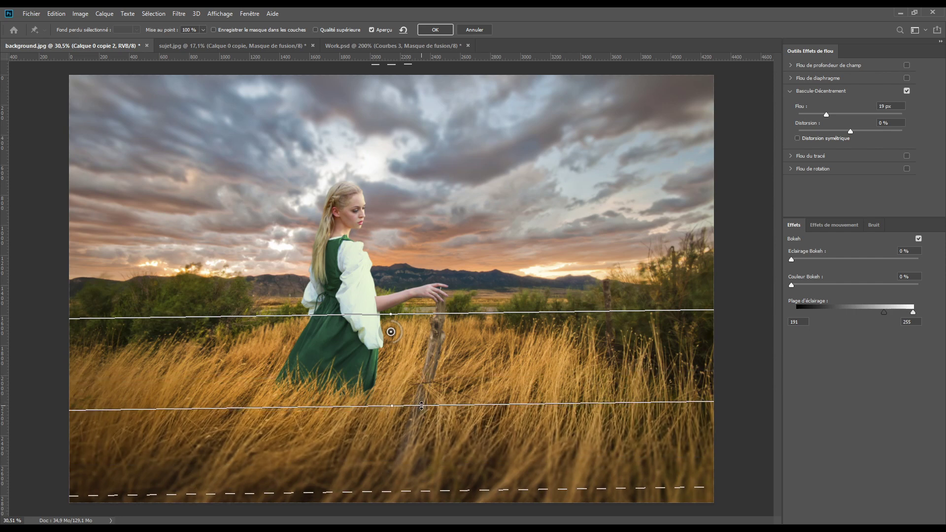
pyautogui.scroll(-2, 421, 406)
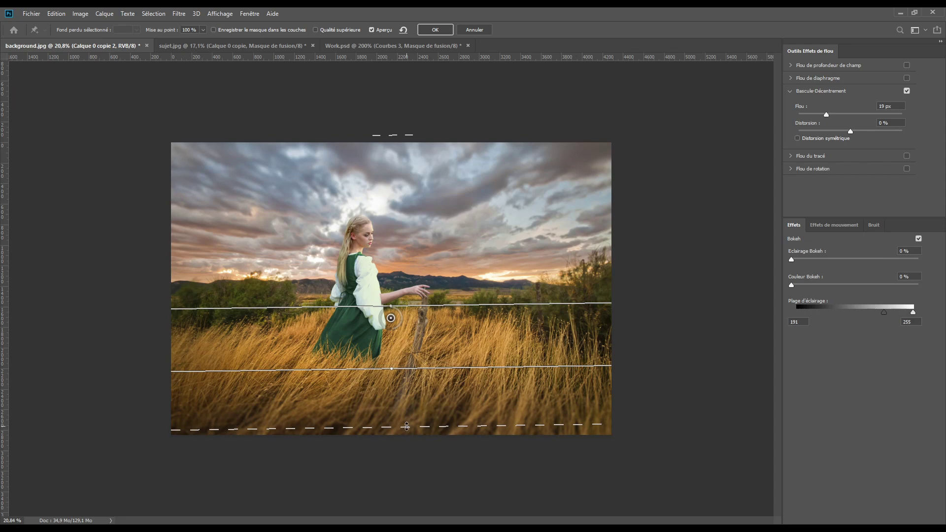
pyautogui.moveTo(407, 427); pyautogui.dragTo(406, 494)
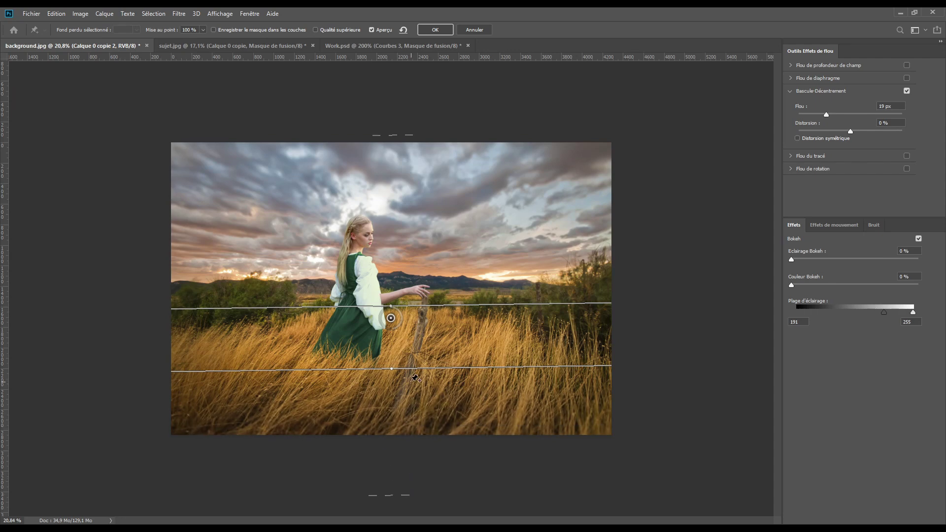
pyautogui.moveTo(413, 367); pyautogui.dragTo(413, 357)
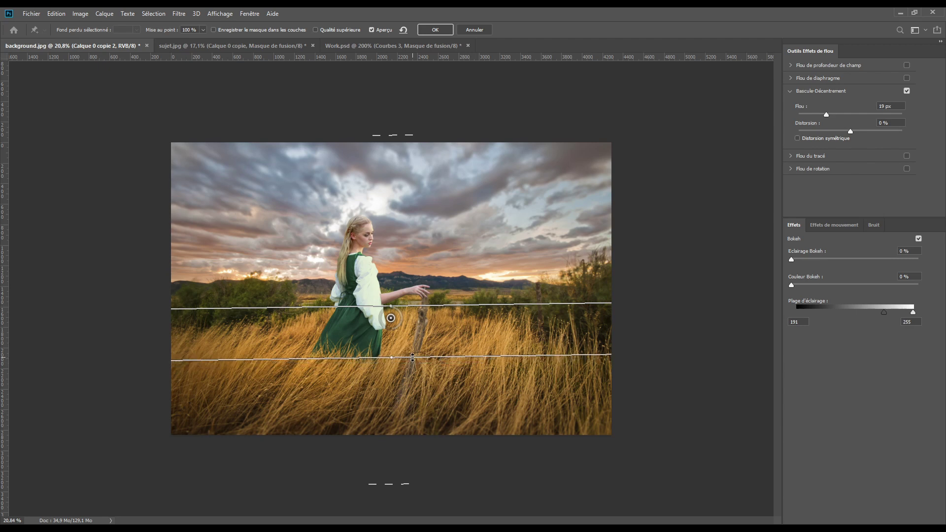
# - Fine-tune the upper focus line near the base of the bushes and set the tilt-shift blur to 34 px
pyautogui.hotkey('ctrl', '+')
pyautogui.hotkey('ctrl', '+')
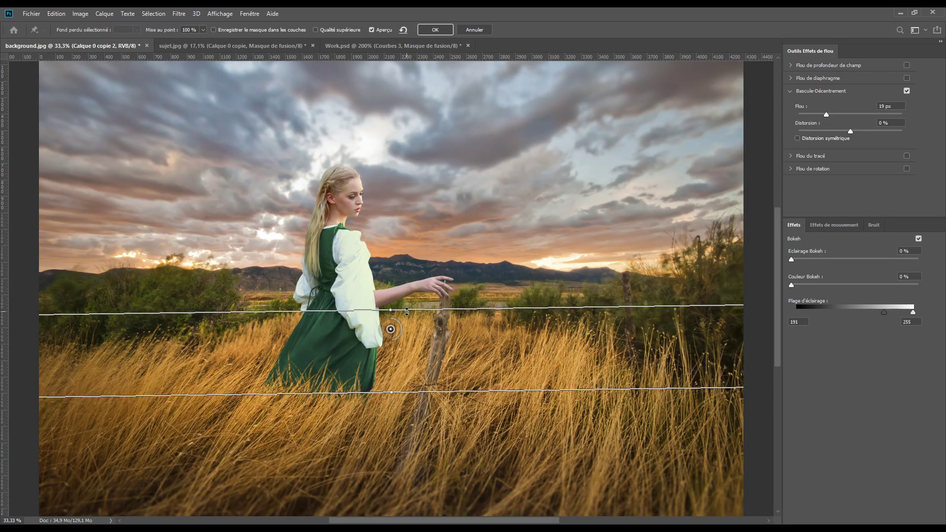
pyautogui.moveTo(408, 307); pyautogui.dragTo(408, 307)
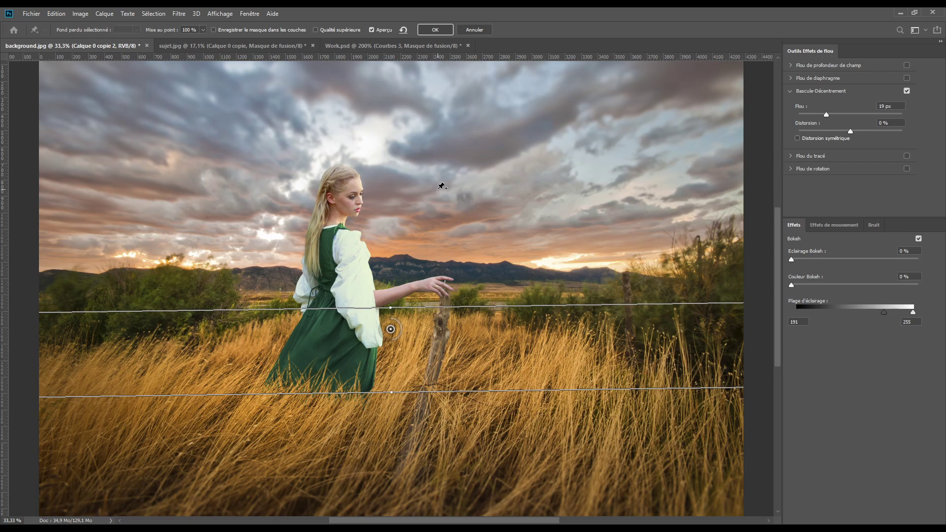
pyautogui.moveTo(826, 114); pyautogui.dragTo(839, 114)
# - Bring the upper blur transition limit down to the mountains on the horizon
pyautogui.scroll(-1, 503, 171)
pyautogui.hotkey('ctrl', '-')
pyautogui.press('super')
pyautogui.press('Escape')
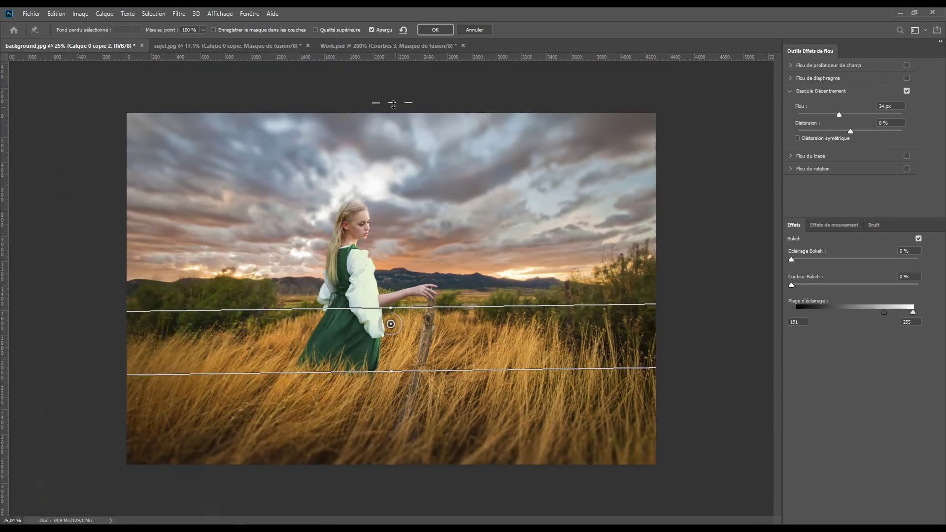
pyautogui.moveTo(394, 104); pyautogui.dragTo(404, 271)
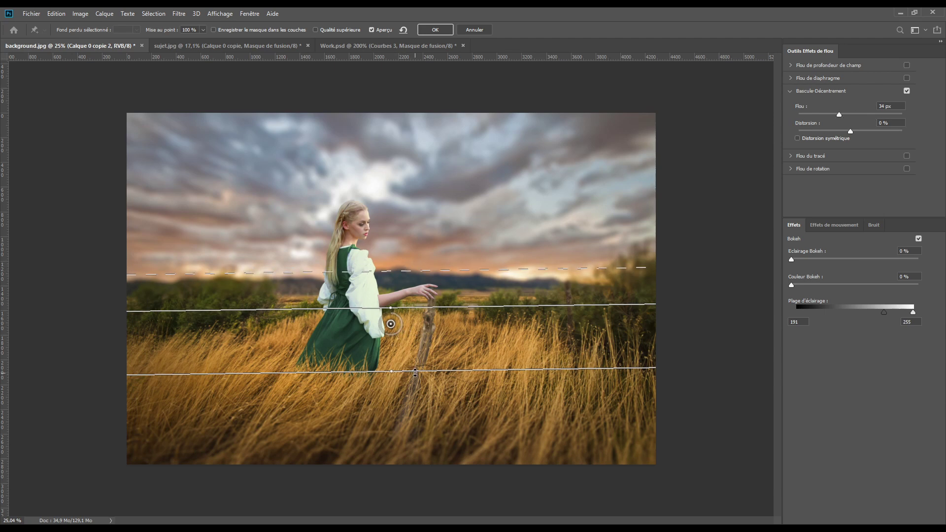
# - Raise the tilt-shift's lower focus line onto the skirt, the upper one to hand level, and set the upper blur limit at the mountain tops
pyautogui.moveTo(416, 373); pyautogui.dragTo(415, 365)
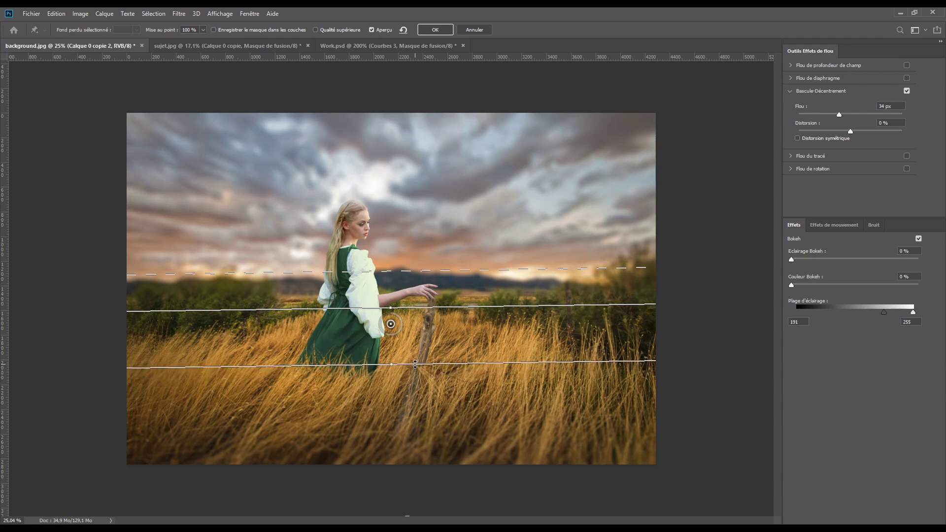
pyautogui.moveTo(416, 365); pyautogui.dragTo(416, 353)
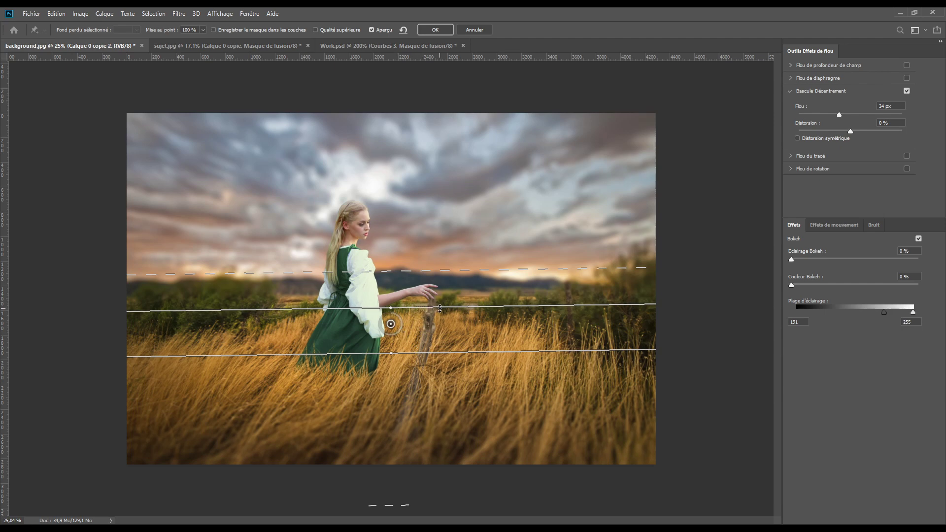
pyautogui.moveTo(440, 309); pyautogui.dragTo(441, 299)
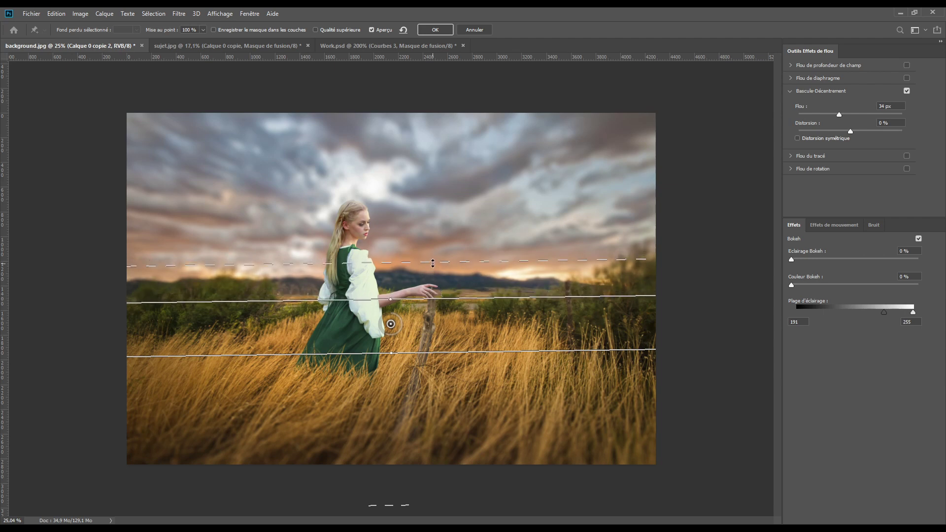
pyautogui.moveTo(432, 261); pyautogui.dragTo(435, 260)
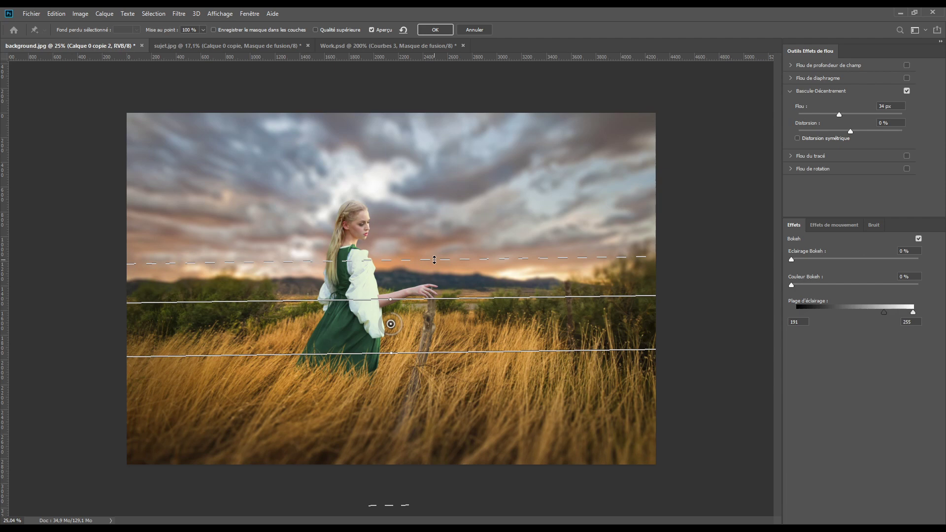
pyautogui.moveTo(434, 259); pyautogui.dragTo(436, 265)
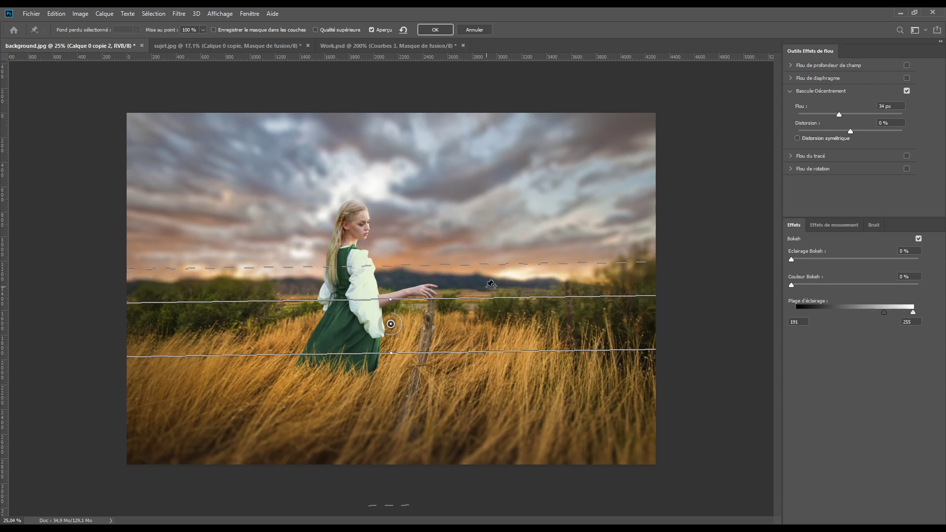
# - Set the tilt-shift blur to 18 px and apply the blur gallery effect
pyautogui.click(895, 108)
pyautogui.write('18')
pyautogui.press('Return')
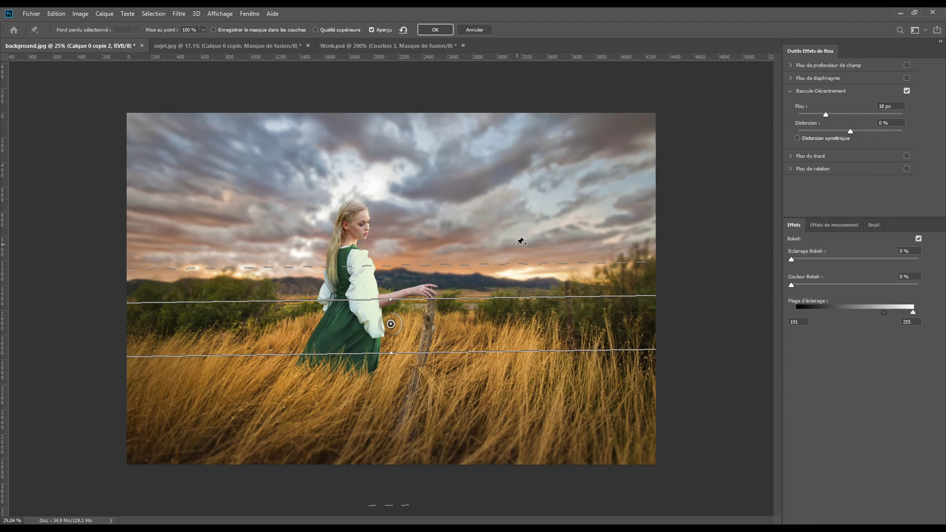
pyautogui.click(436, 30)
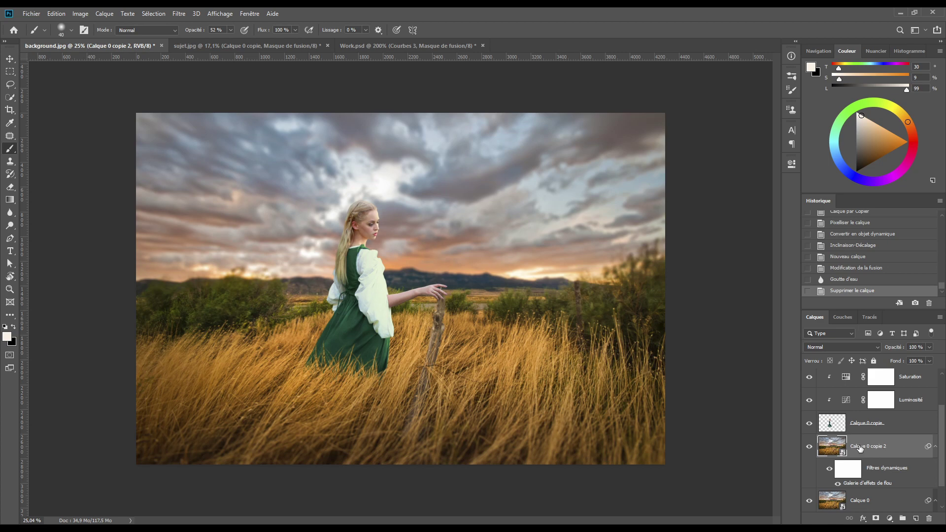
# - Add a new layer above the blurred background layer Calque 0 copie 2 with the Lumière tamisée blend mode
pyautogui.moveTo(873, 450); pyautogui.dragTo(917, 518)
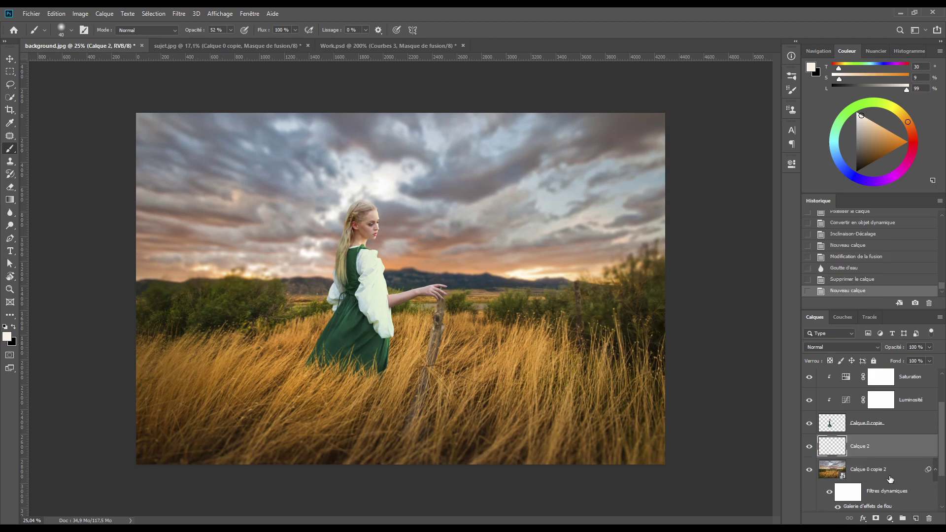
pyautogui.click(837, 347)
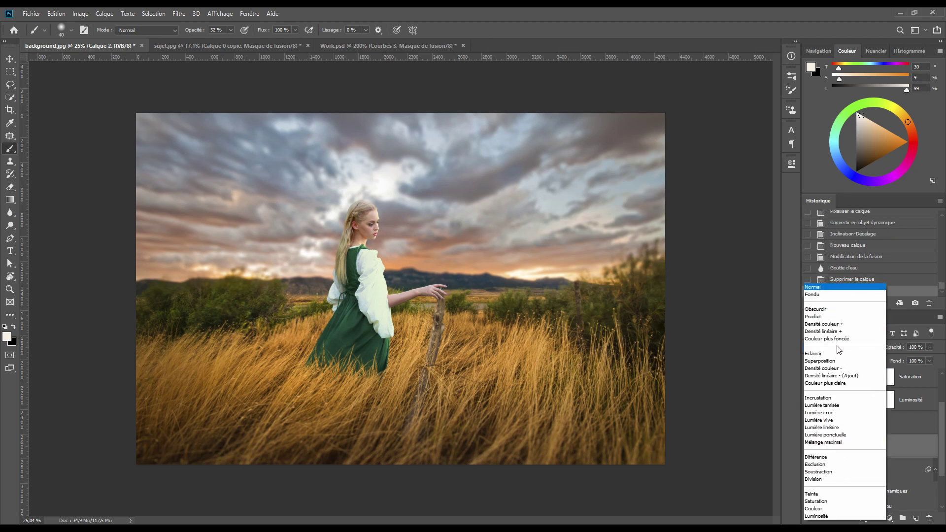
pyautogui.click(837, 406)
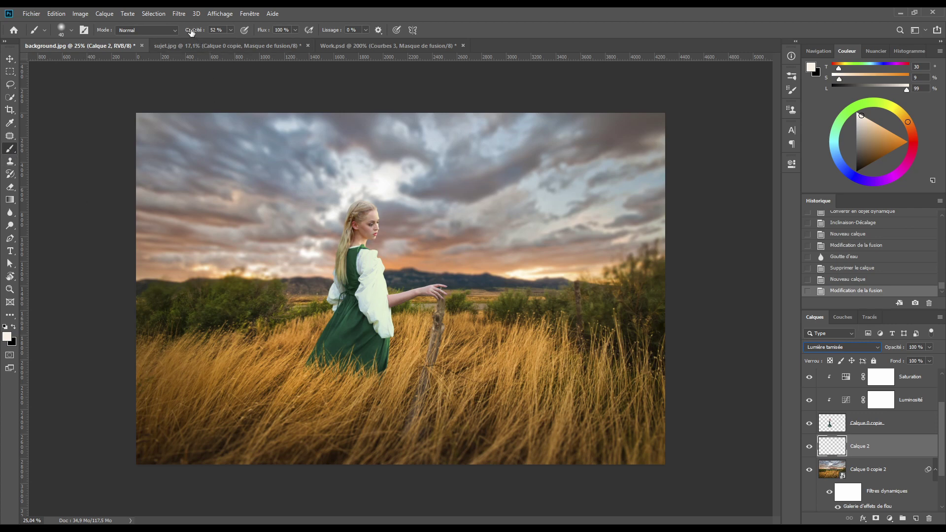
# - Set the soft round brush to 100 % opacity and a size of 2800 px, with the cream foreground colour #fdf1e5
pyautogui.moveTo(193, 30); pyautogui.dragTo(309, 29)
pyautogui.rightClick(499, 196)
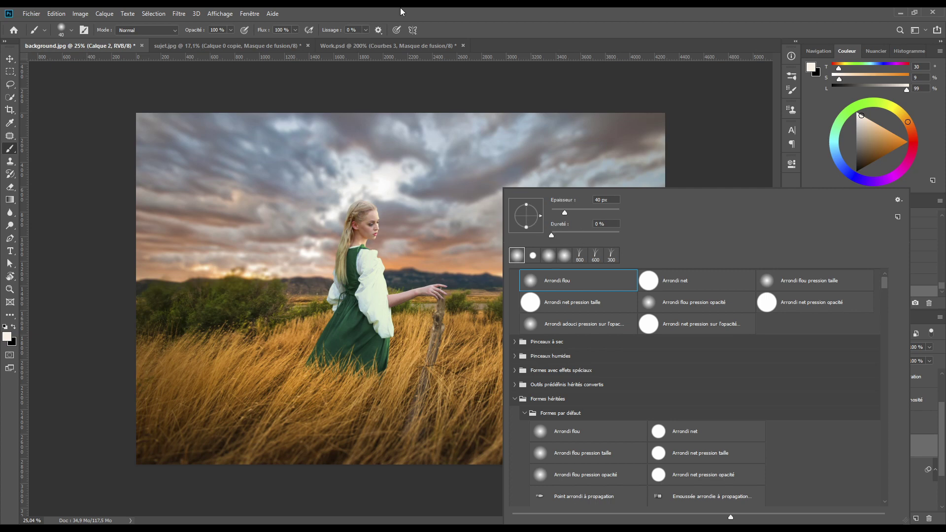
pyautogui.click(447, 32)
pyautogui.press(']')
pyautogui.press(']')
pyautogui.press(']')
pyautogui.press(']')
pyautogui.press(']')
pyautogui.press(']')
pyautogui.press(']')
pyautogui.press(']')
pyautogui.press(']')
pyautogui.press(']')
pyautogui.press(']')
pyautogui.press(']')
pyautogui.press(']')
pyautogui.press(']')
pyautogui.press(']')
pyautogui.press(']')
pyautogui.press(']')
pyautogui.press(']')
pyautogui.press(']')
pyautogui.press(']')
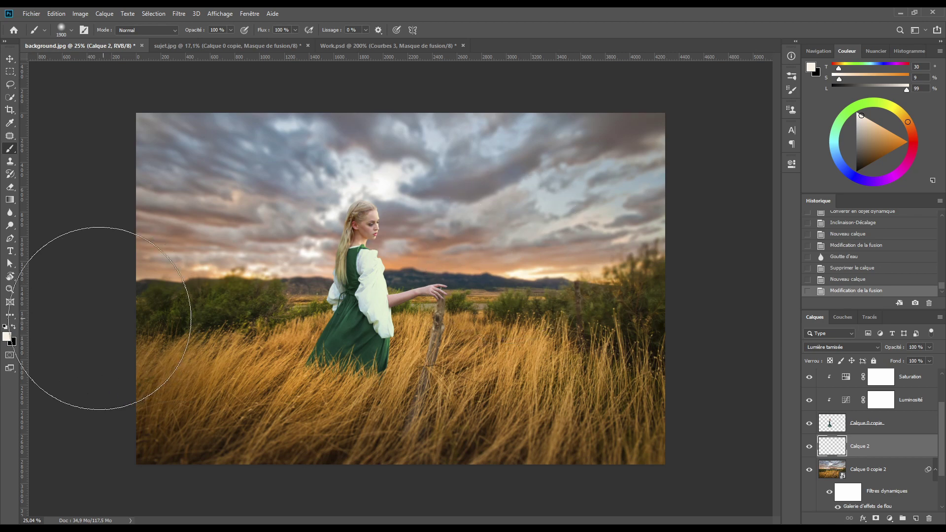
pyautogui.click(7, 337)
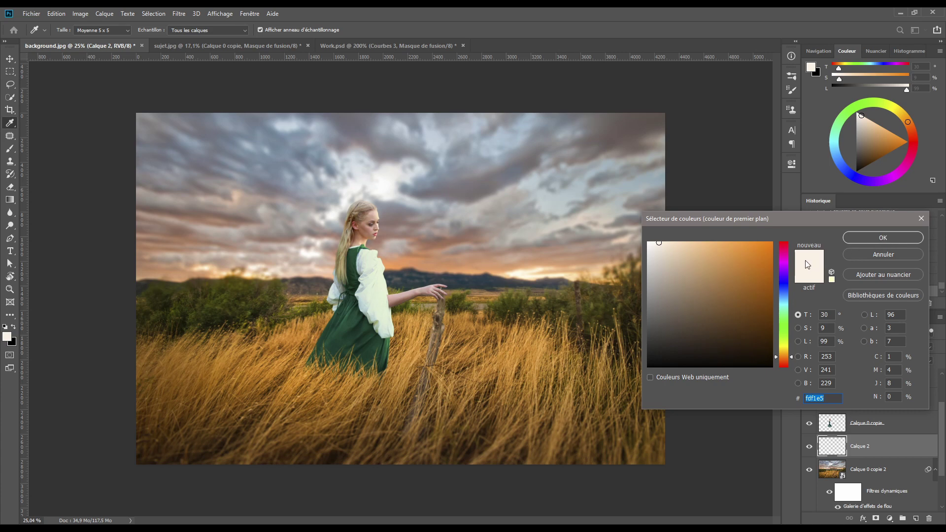
pyautogui.click(865, 241)
pyautogui.press('b')
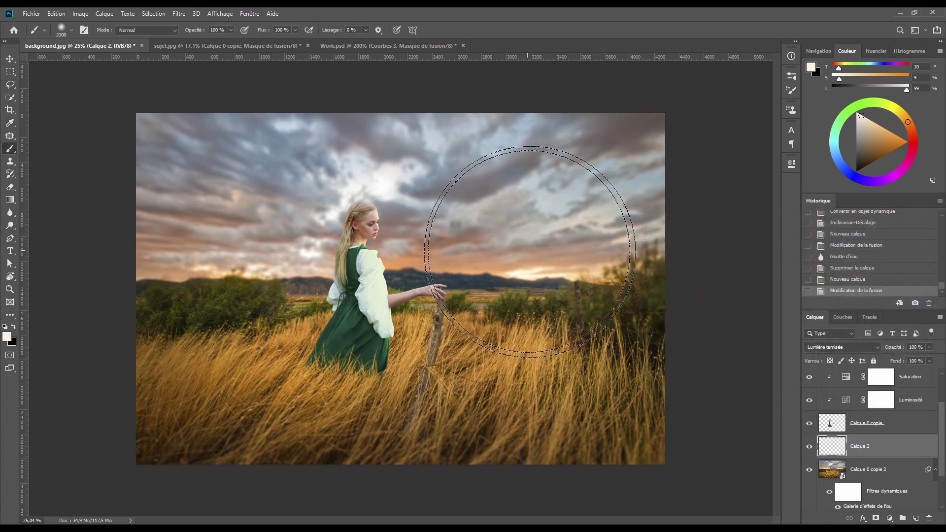
pyautogui.press(']')
pyautogui.press(']')
pyautogui.press(']')
pyautogui.press(']')
pyautogui.press(']')
pyautogui.press(']')
pyautogui.press(']')
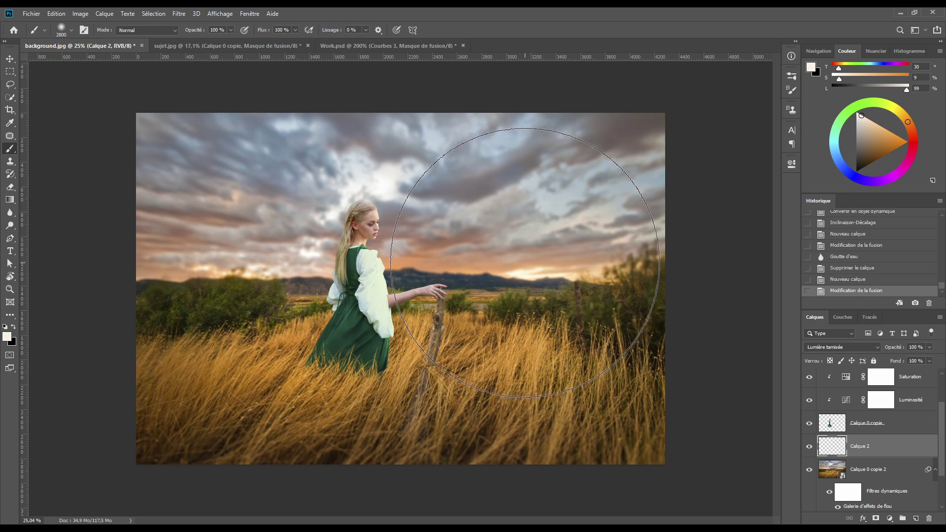
# - Paint two soft light dabs over the horizon to the right of the woman and compare the image with and without that layer
pyautogui.click(525, 263)
pyautogui.click(525, 263)
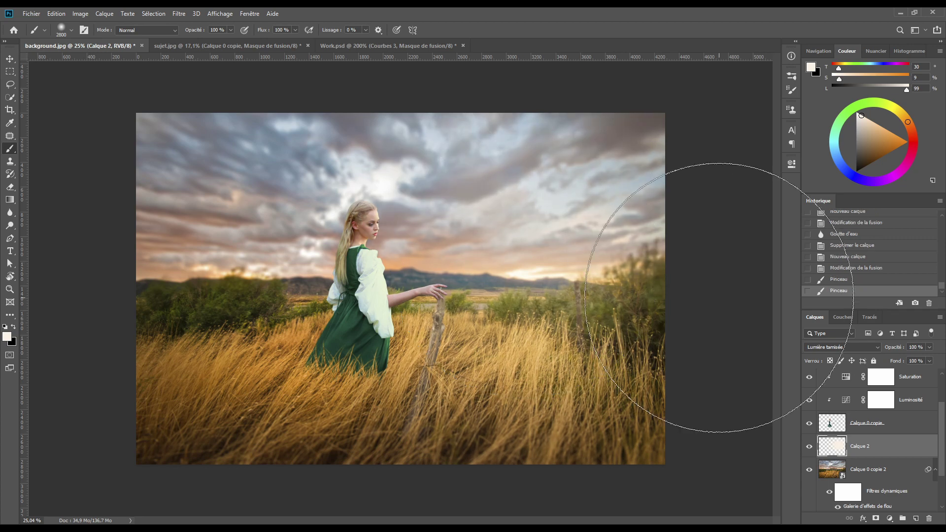
pyautogui.moveTo(867, 311); pyautogui.dragTo(867, 264)
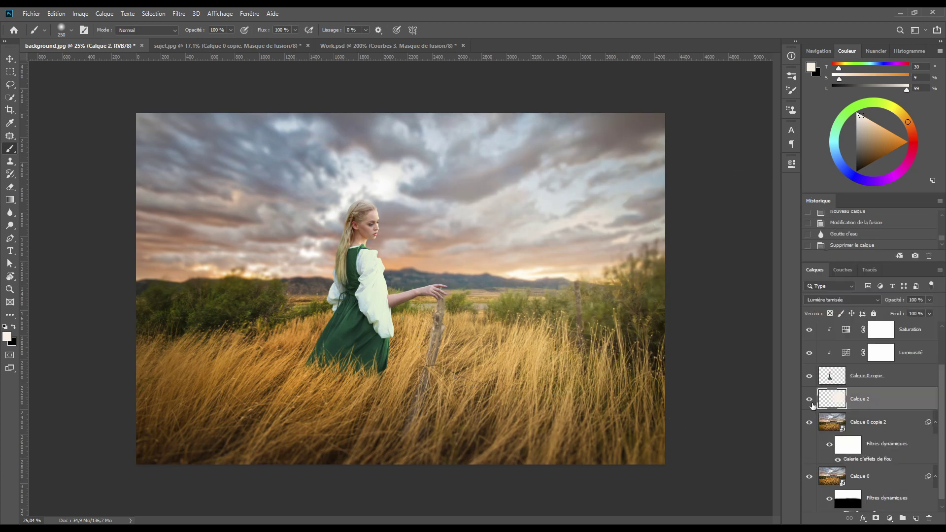
pyautogui.click(810, 399)
pyautogui.click(810, 399)
pyautogui.click(810, 399)
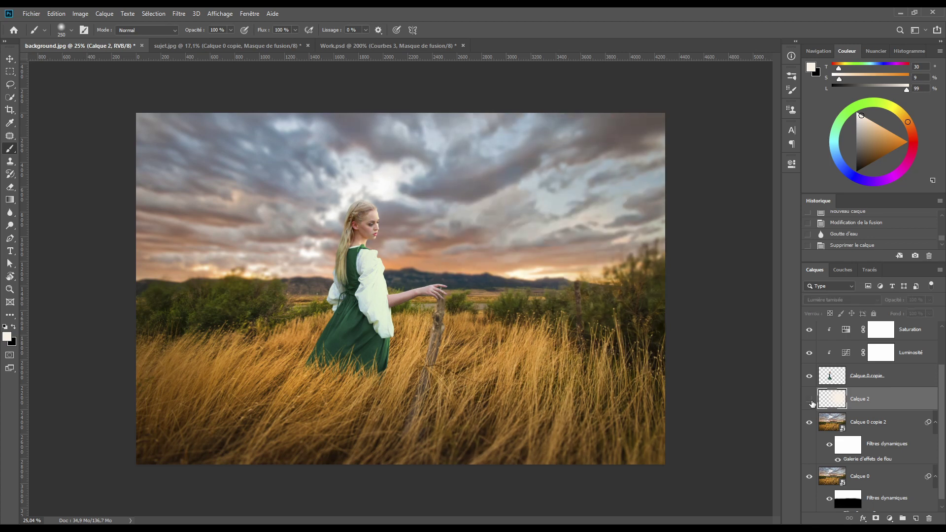
pyautogui.click(810, 400)
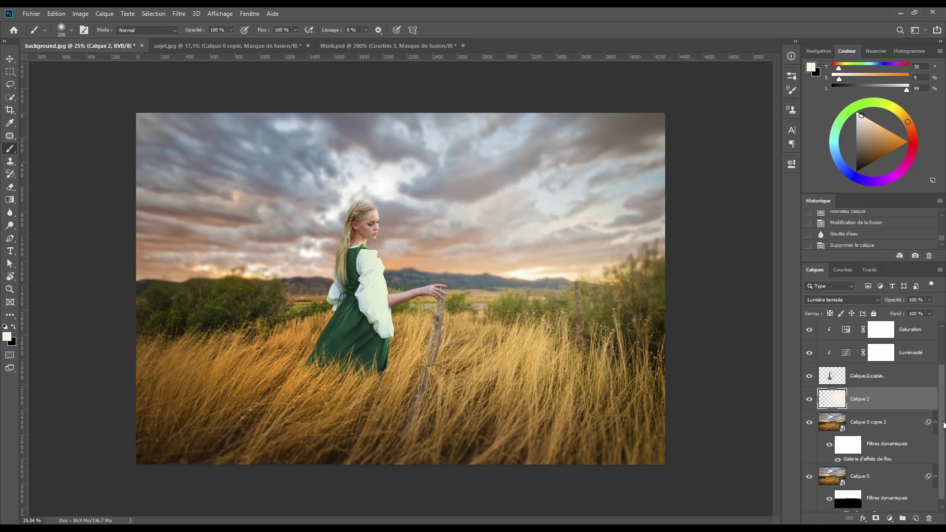
# - Stamp all visible layers into a new layer above Calque 1 and convert it to a smart object
pyautogui.scroll(2, 943, 424)
pyautogui.click(848, 335)
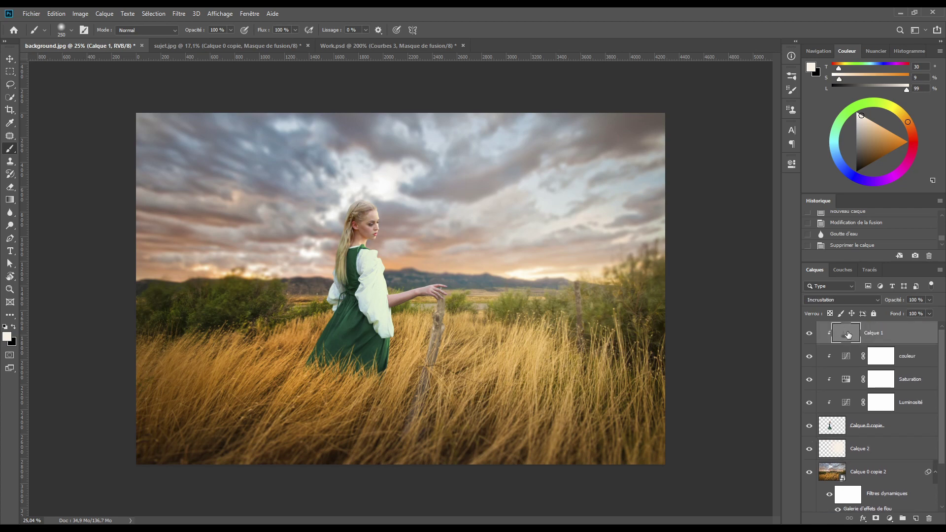
pyautogui.moveTo(848, 335); pyautogui.dragTo(849, 336)
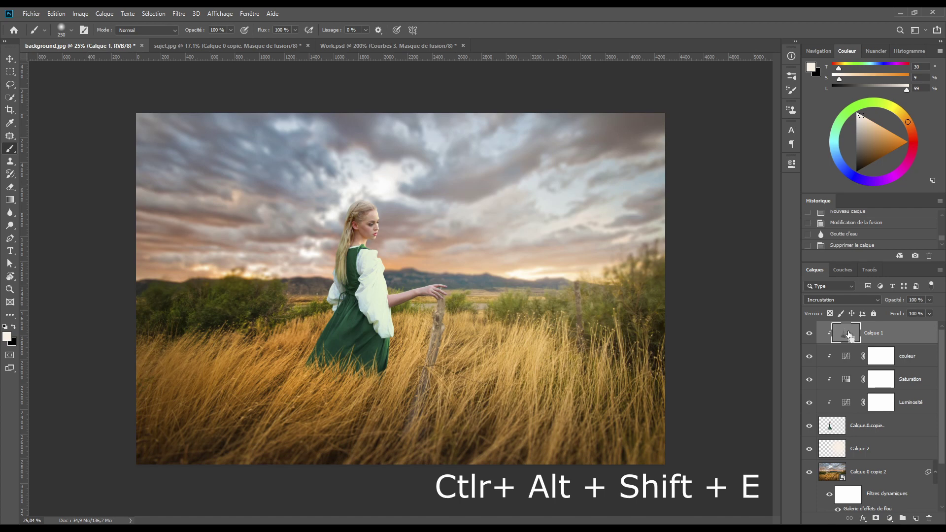
pyautogui.hotkey('ctrl', 'alt', 'shift', 'e')
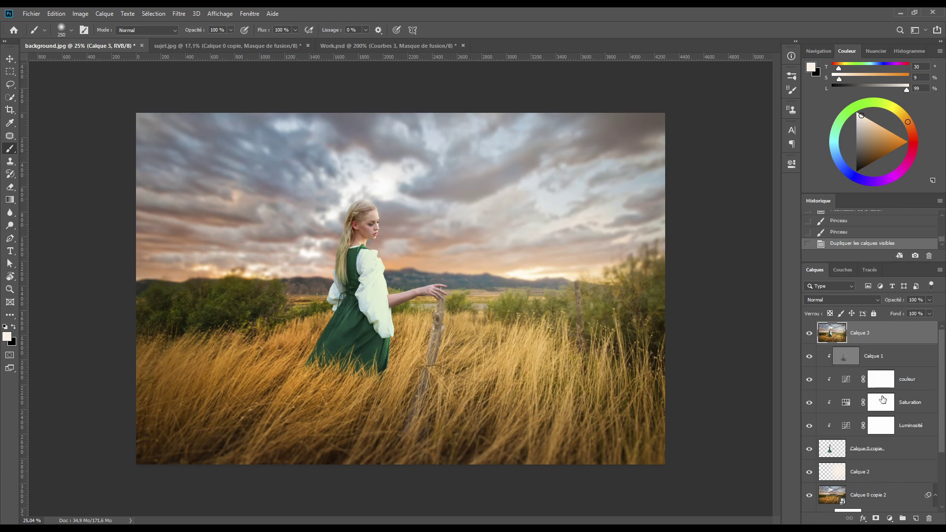
pyautogui.rightClick(887, 336)
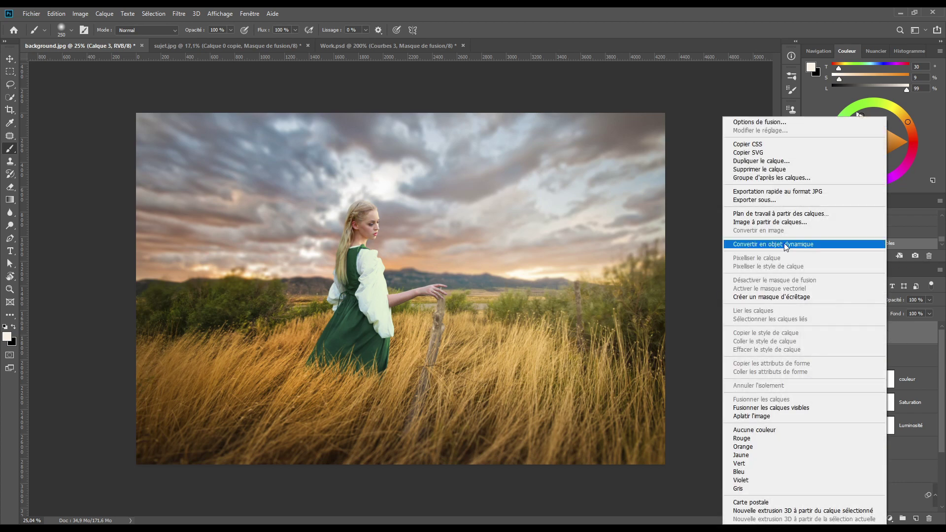
pyautogui.click(789, 244)
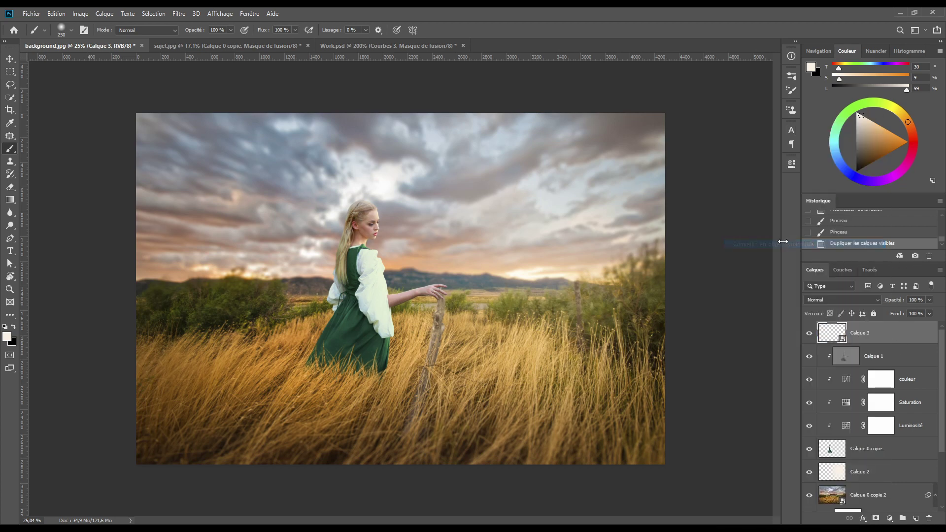
# - Start the Camera Raw filter on the stamped layer and set the temperature to +8
pyautogui.click(179, 13)
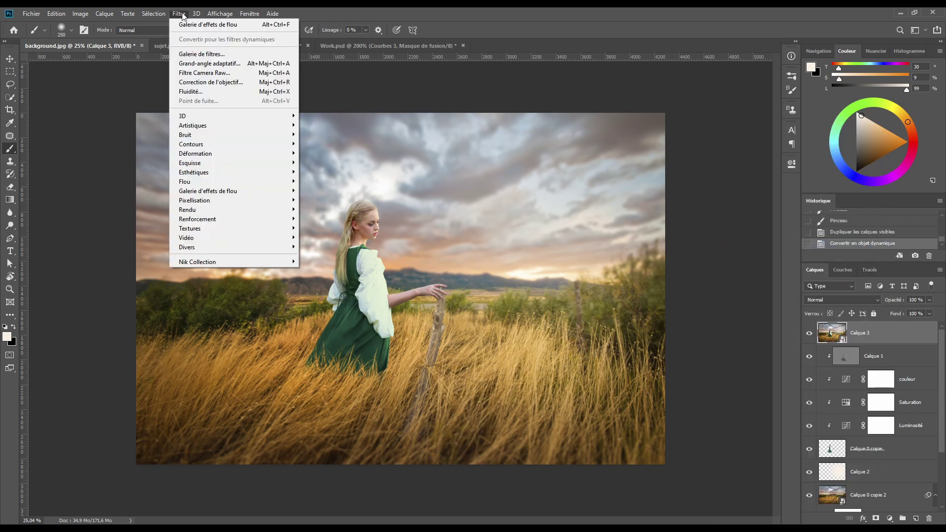
pyautogui.click(209, 75)
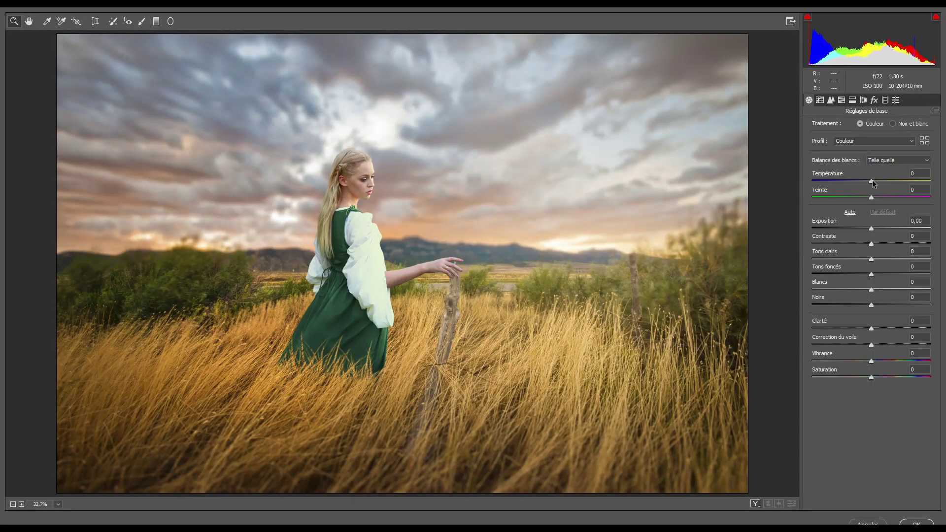
pyautogui.moveTo(873, 181); pyautogui.dragTo(877, 182)
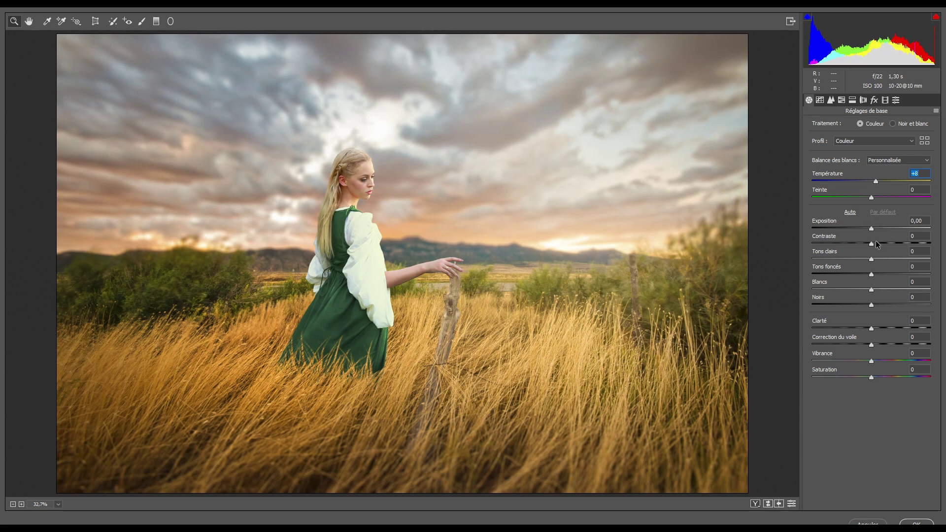
# - Set highlights to -38, shadows to +42, whites to +17, blacks to -10 and saturation to -8
pyautogui.click(872, 261)
pyautogui.moveTo(872, 261); pyautogui.dragTo(849, 259)
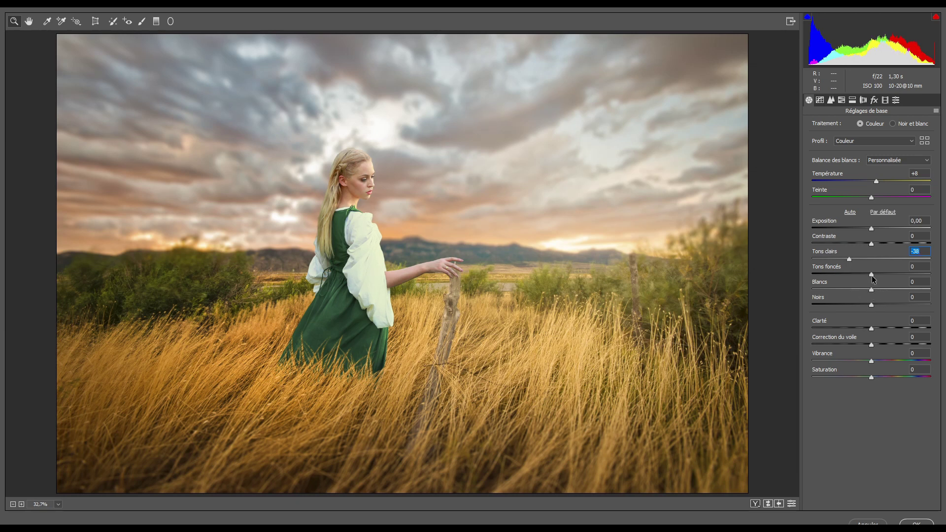
pyautogui.moveTo(871, 275); pyautogui.dragTo(897, 275)
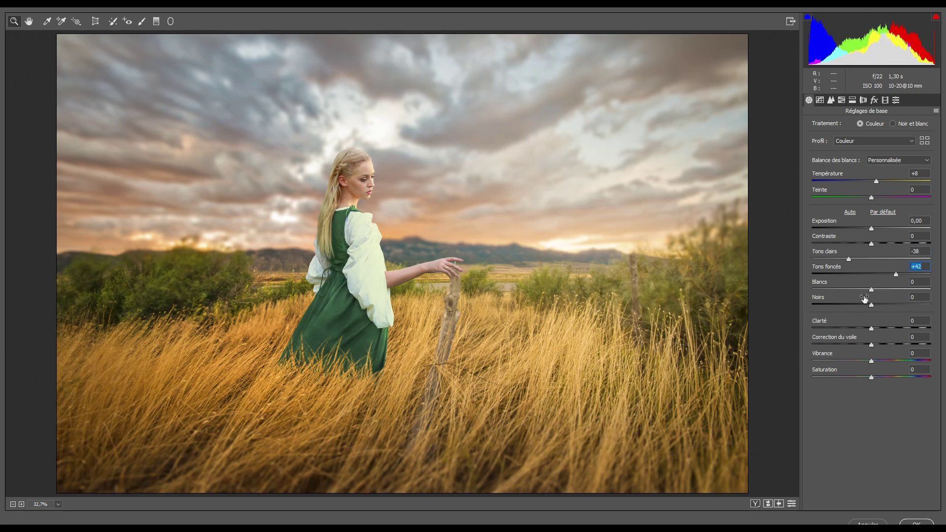
pyautogui.moveTo(872, 291); pyautogui.dragTo(884, 291)
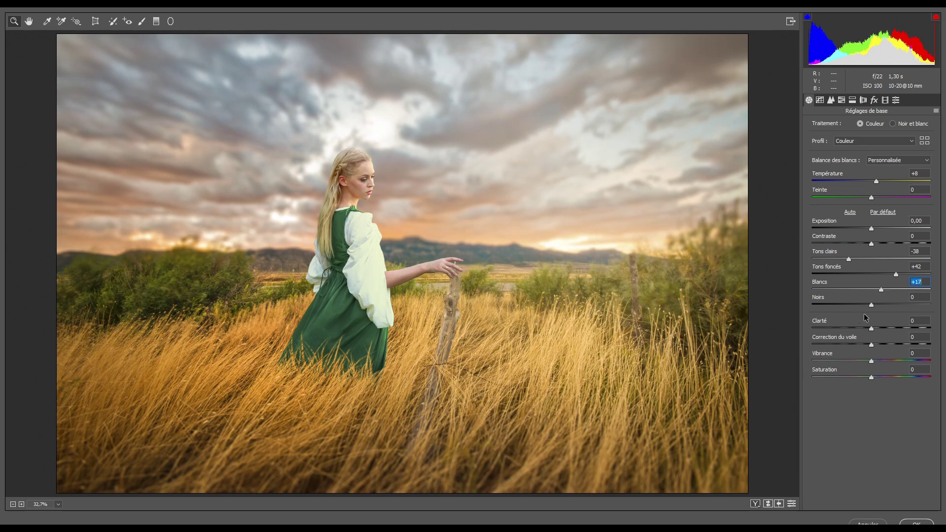
pyautogui.moveTo(872, 305); pyautogui.dragTo(867, 305)
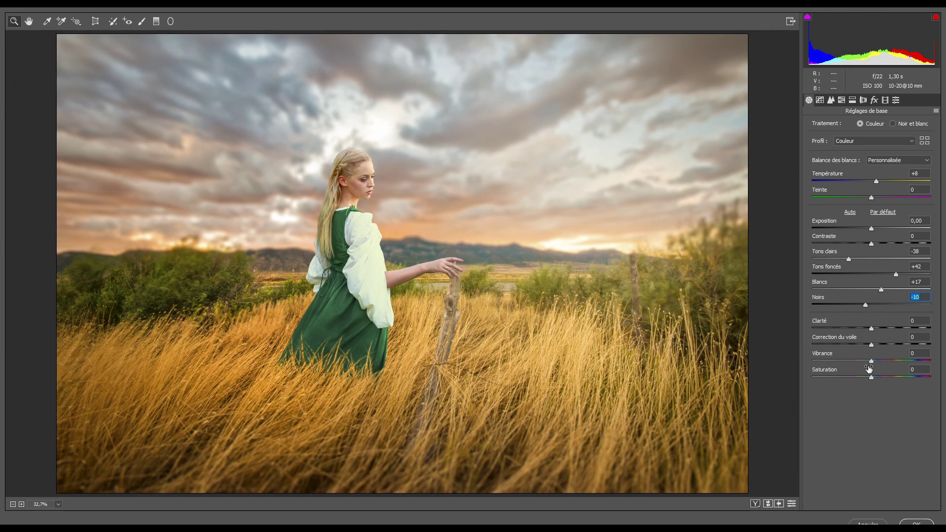
pyautogui.click(869, 378)
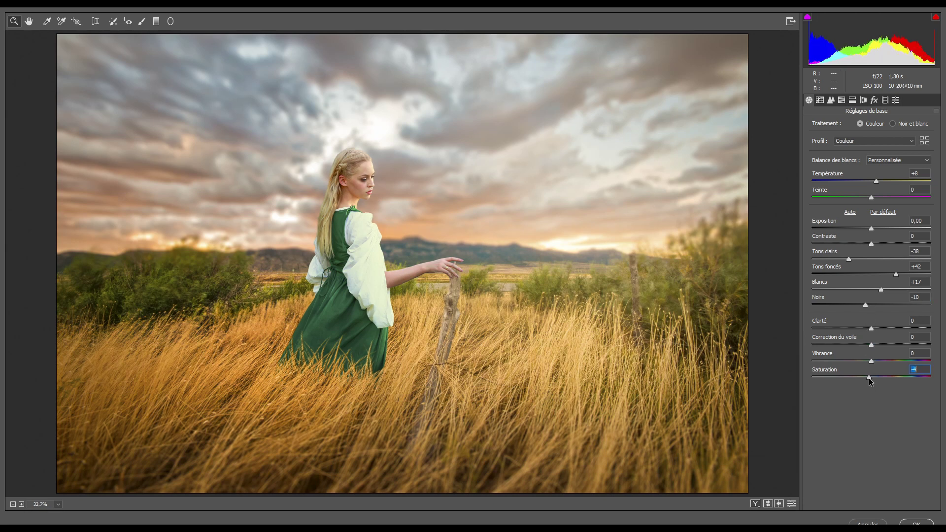
pyautogui.moveTo(870, 379); pyautogui.dragTo(867, 379)
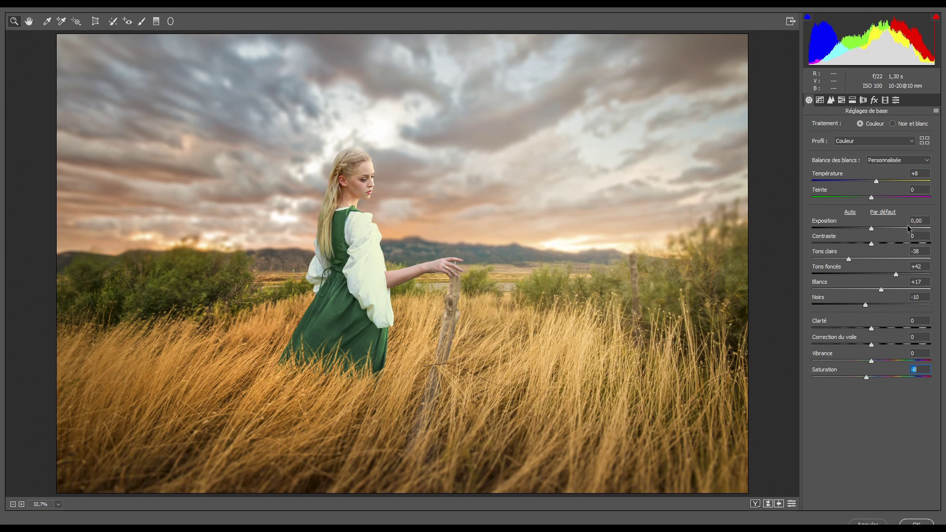
# - Raise the sharpening mask to a high value and increase the sharpening amount in the Camera Raw detail settings
pyautogui.click(832, 100)
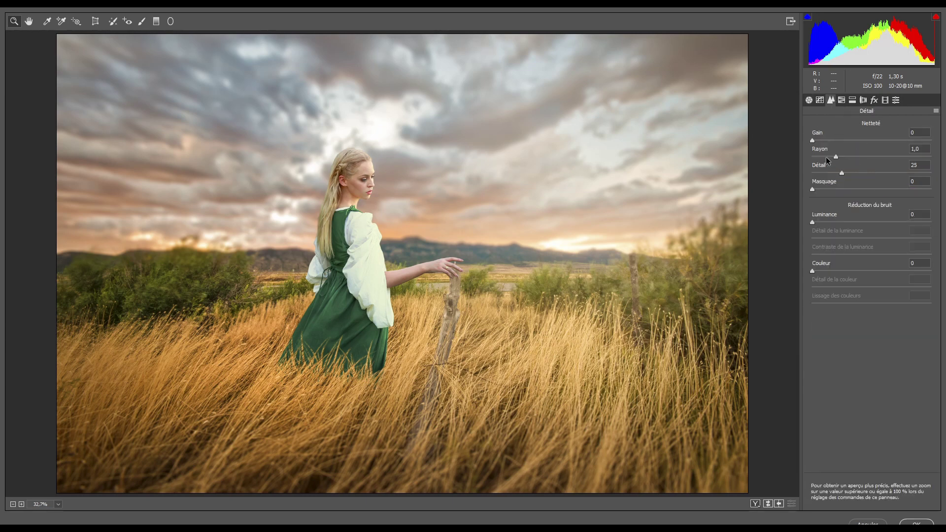
pyautogui.moveTo(812, 190); pyautogui.dragTo(915, 192)
pyautogui.moveTo(812, 140); pyautogui.dragTo(856, 146)
pyautogui.press('Down')
# - Add a post-crop vignette with amount -7, midpoint 28 and feather 48, and apply the Camera Raw filter
pyautogui.click(875, 100)
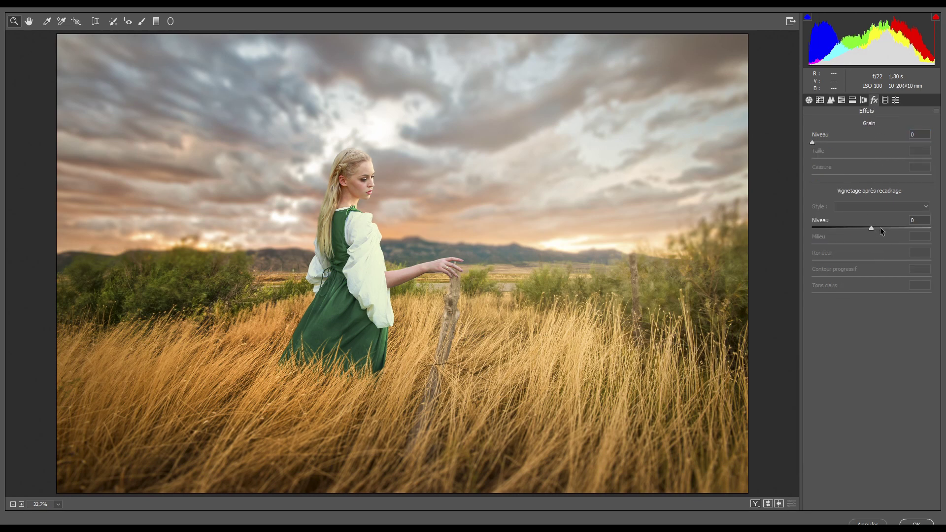
pyautogui.moveTo(872, 229); pyautogui.dragTo(868, 231)
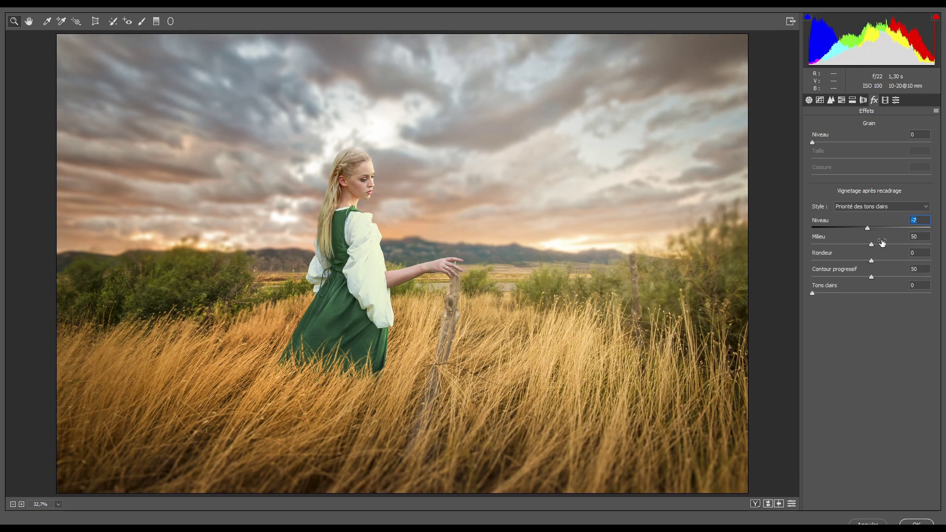
pyautogui.moveTo(874, 245); pyautogui.dragTo(845, 246)
pyautogui.moveTo(870, 275); pyautogui.dragTo(868, 275)
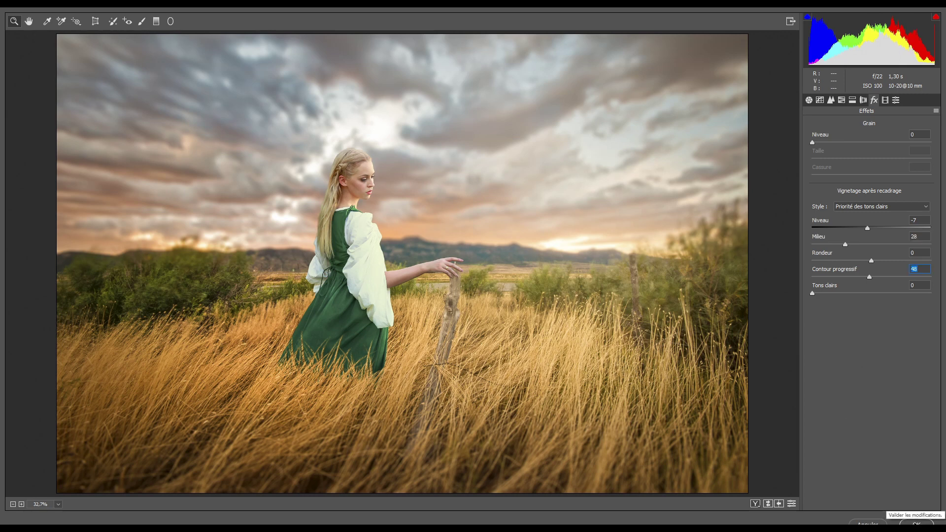
pyautogui.click(916, 524)
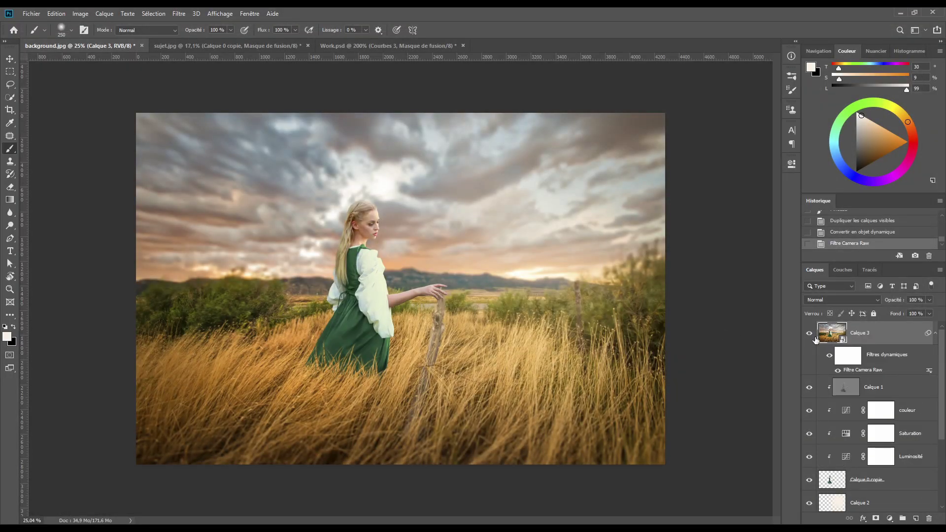
# - Compare the image before and after grading by toggling the Camera Raw filter and the Calque 3 layer off and on
pyautogui.click(838, 370)
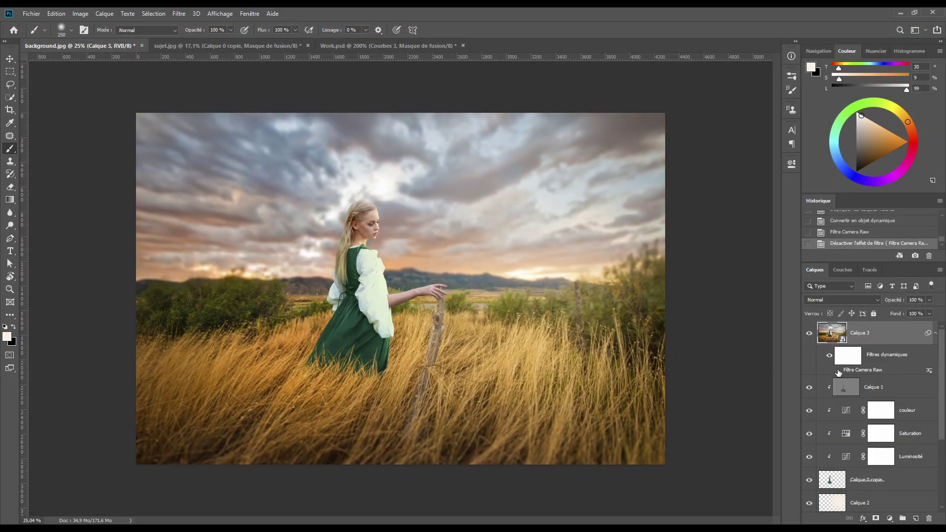
pyautogui.click(838, 370)
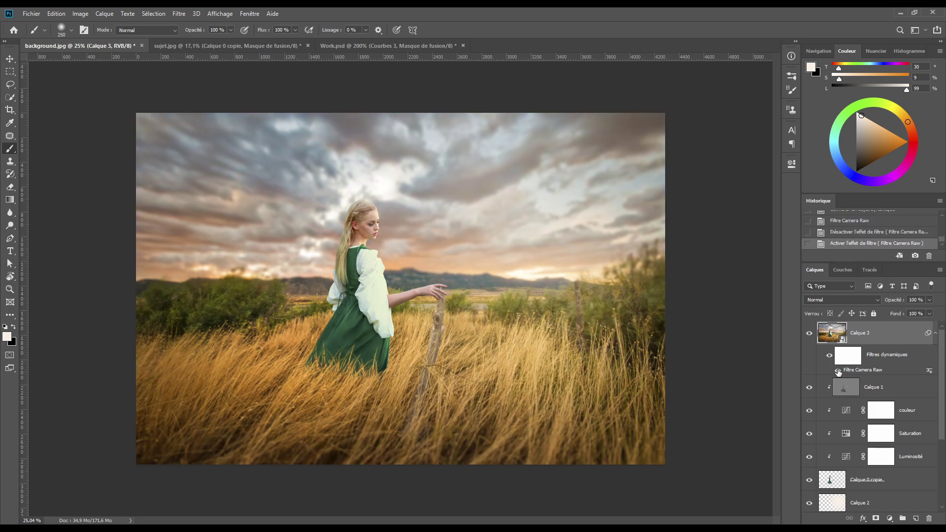
pyautogui.click(810, 335)
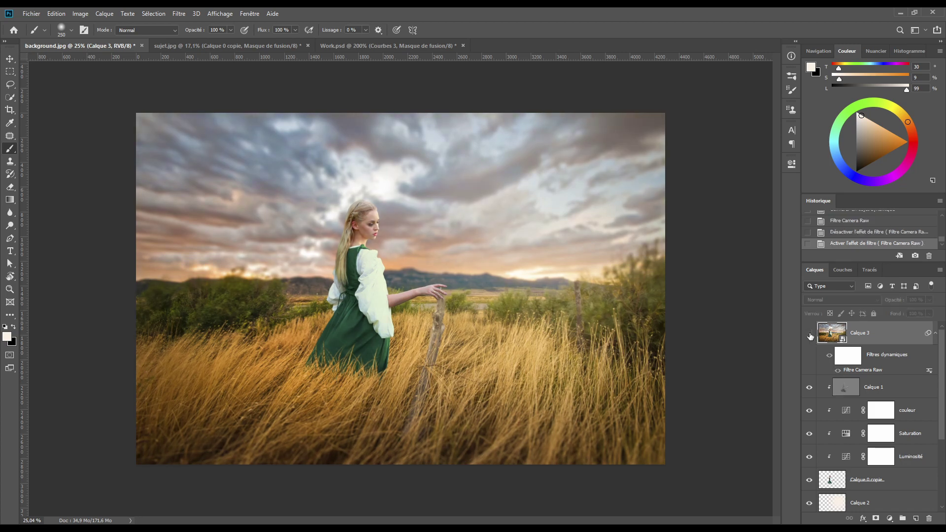
pyautogui.click(810, 335)
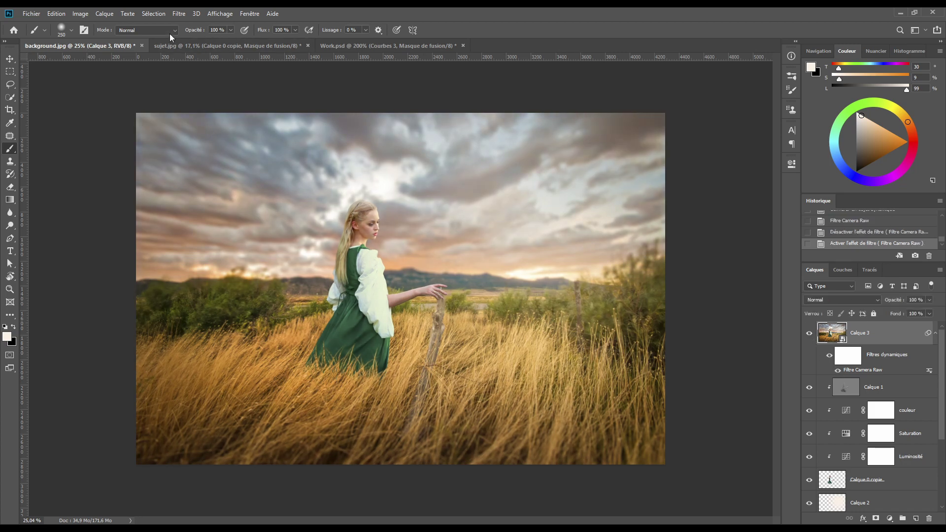